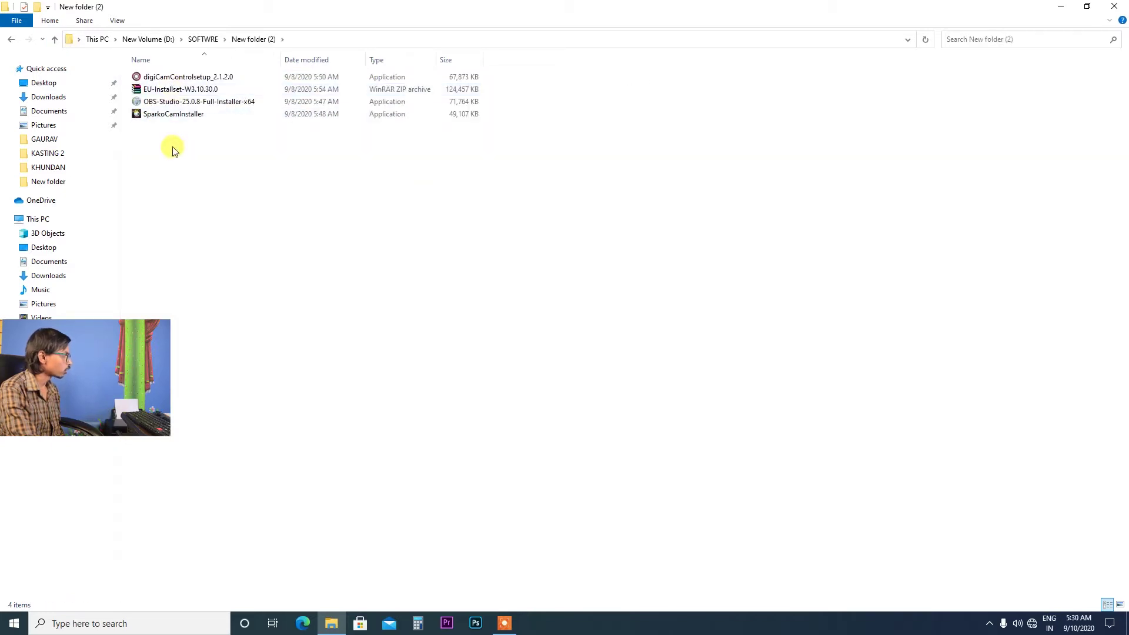
# Install OBS Studio 25.0.8 from its full installer into the default folder, and finish setup without launching the program.
pyautogui.rightClick(215, 107)
pyautogui.click(237, 116)
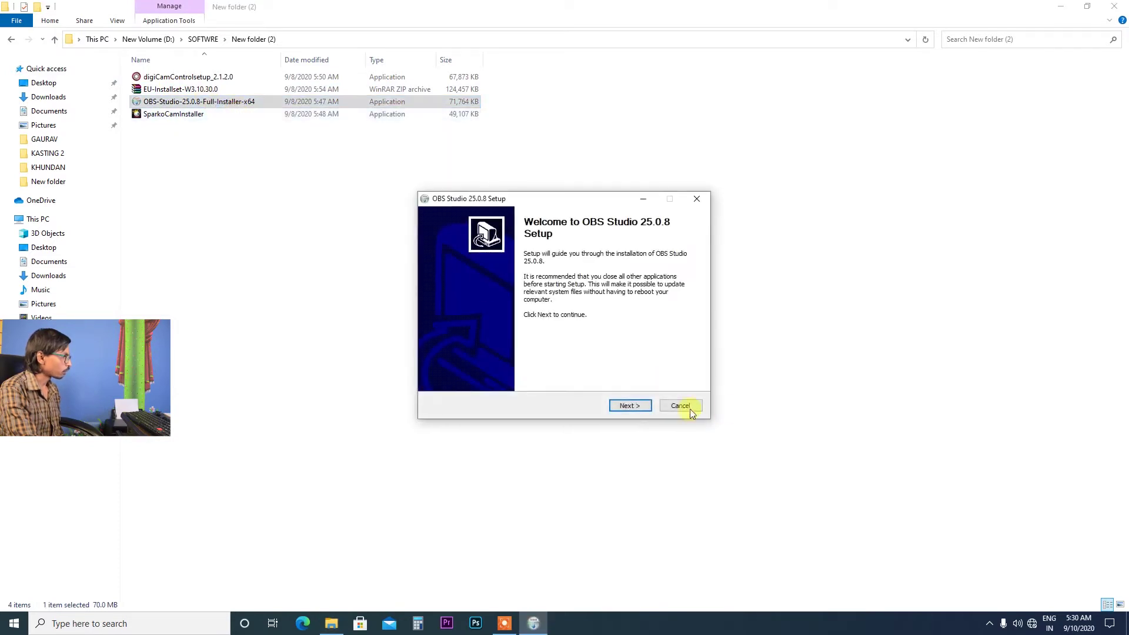
pyautogui.click(629, 405)
pyautogui.click(631, 406)
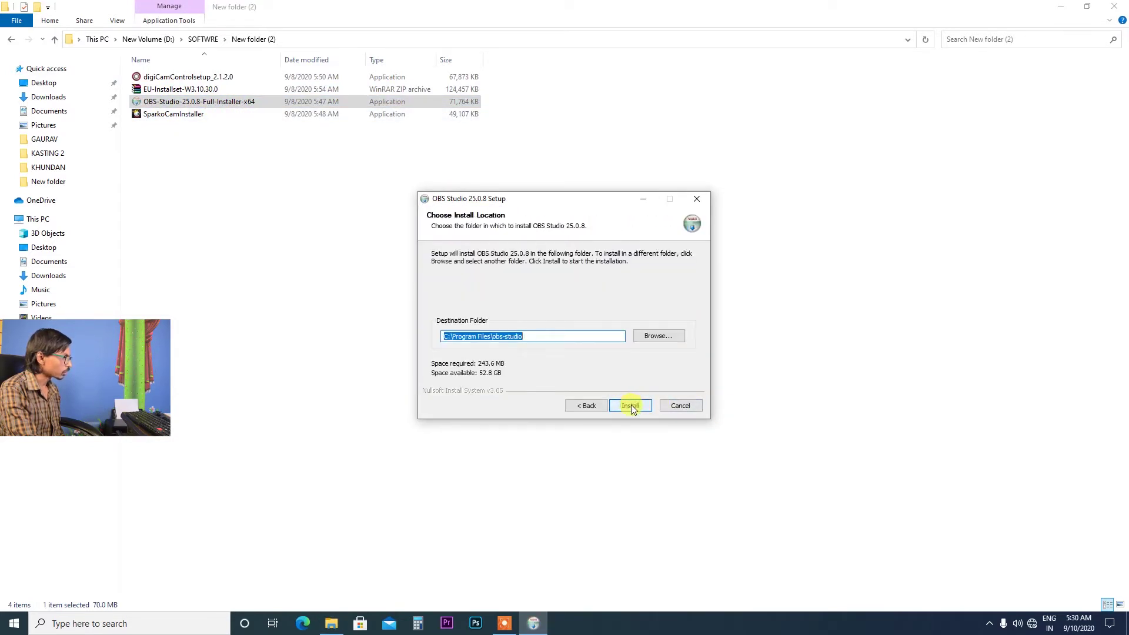
pyautogui.click(630, 406)
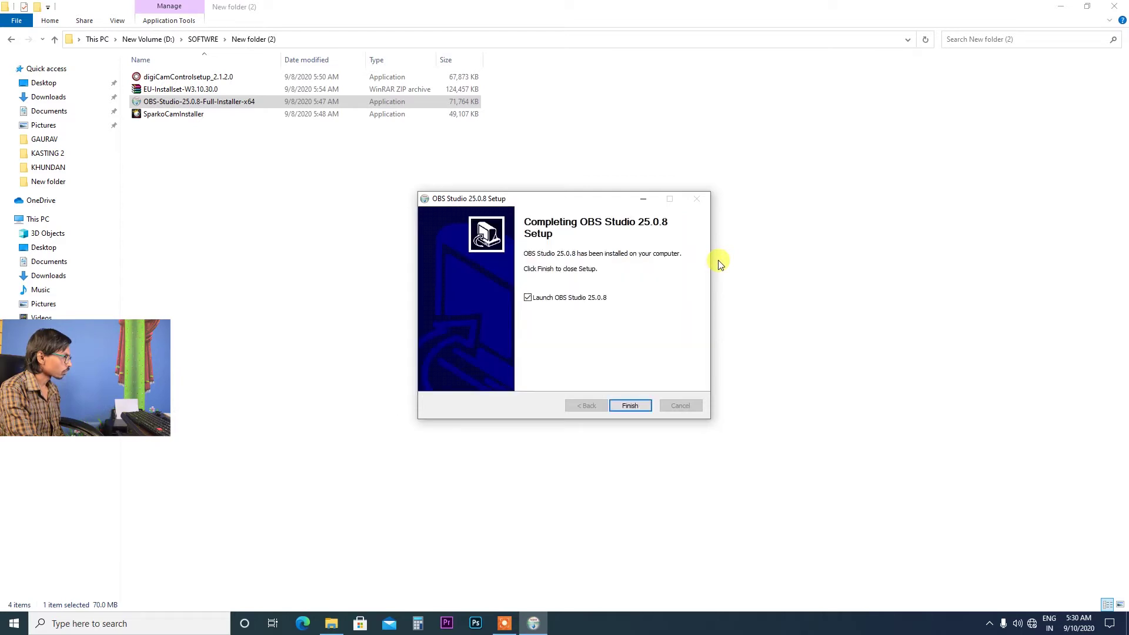
pyautogui.click(528, 298)
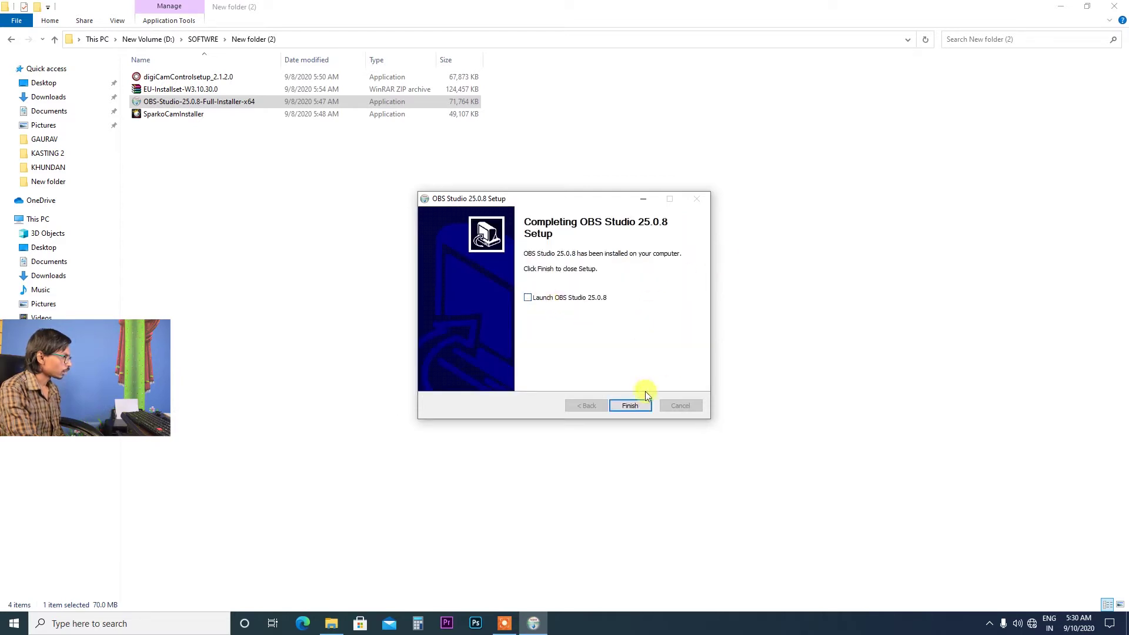
pyautogui.click(630, 406)
# Install SparkoCam from SparkoCamInstaller into the default folder, and finish setup without starting the program.
pyautogui.rightClick(174, 117)
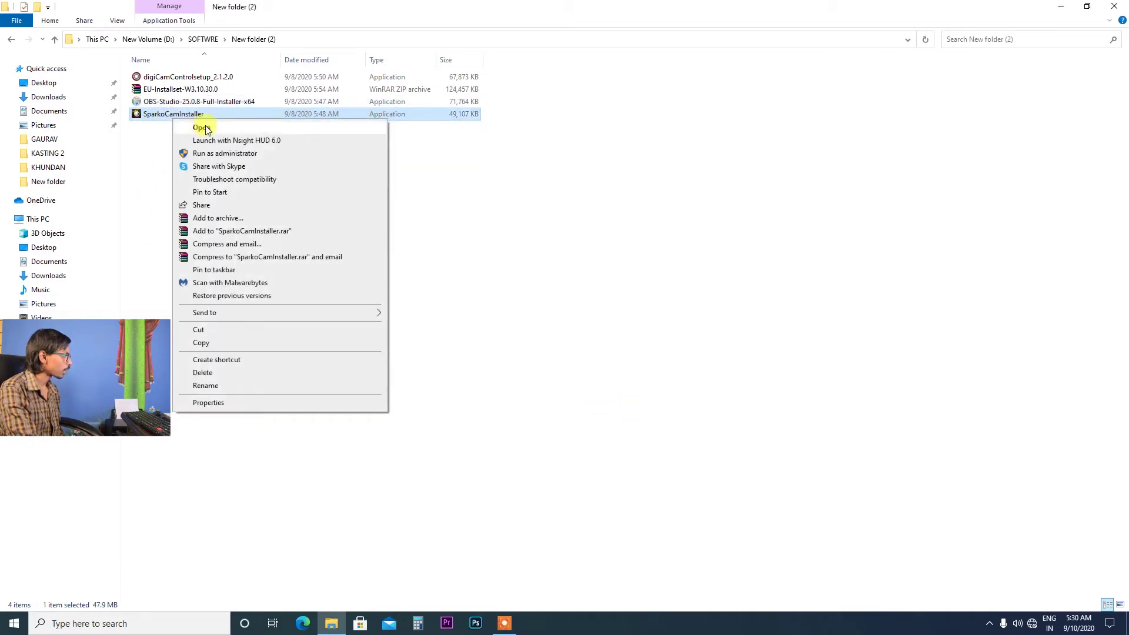
pyautogui.click(202, 127)
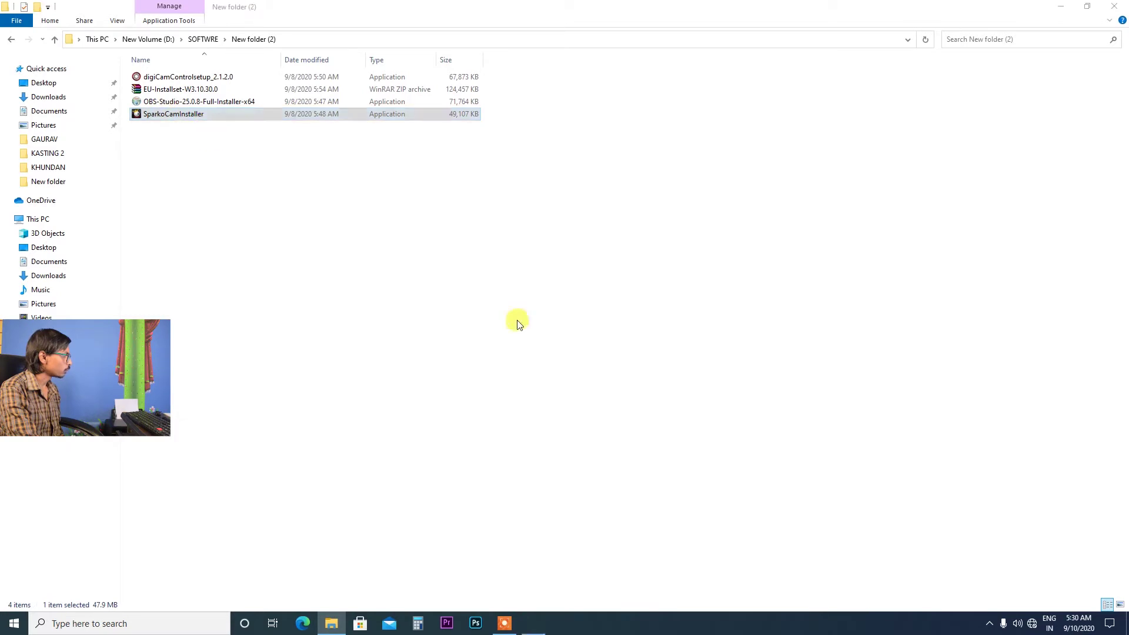
pyautogui.click(639, 408)
pyautogui.click(638, 408)
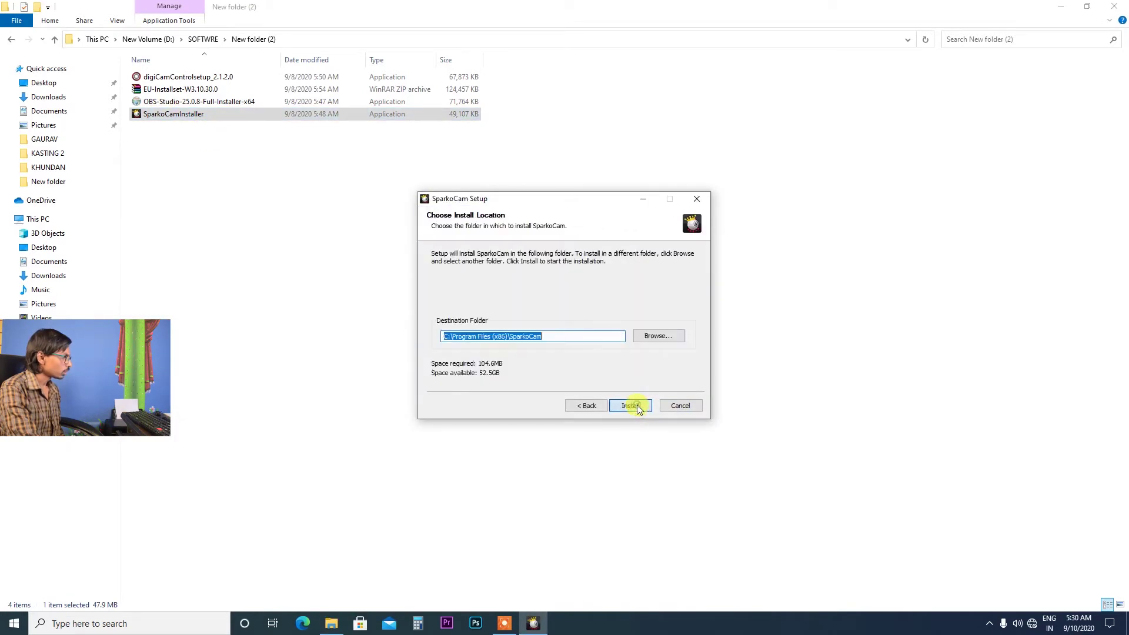
pyautogui.click(638, 408)
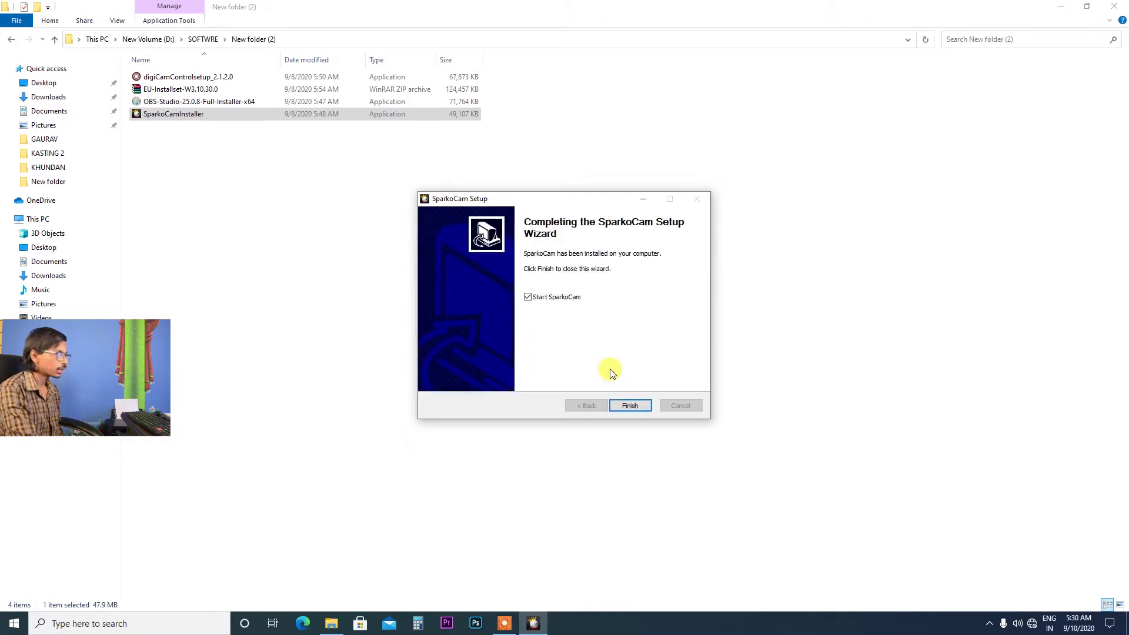
pyautogui.click(552, 295)
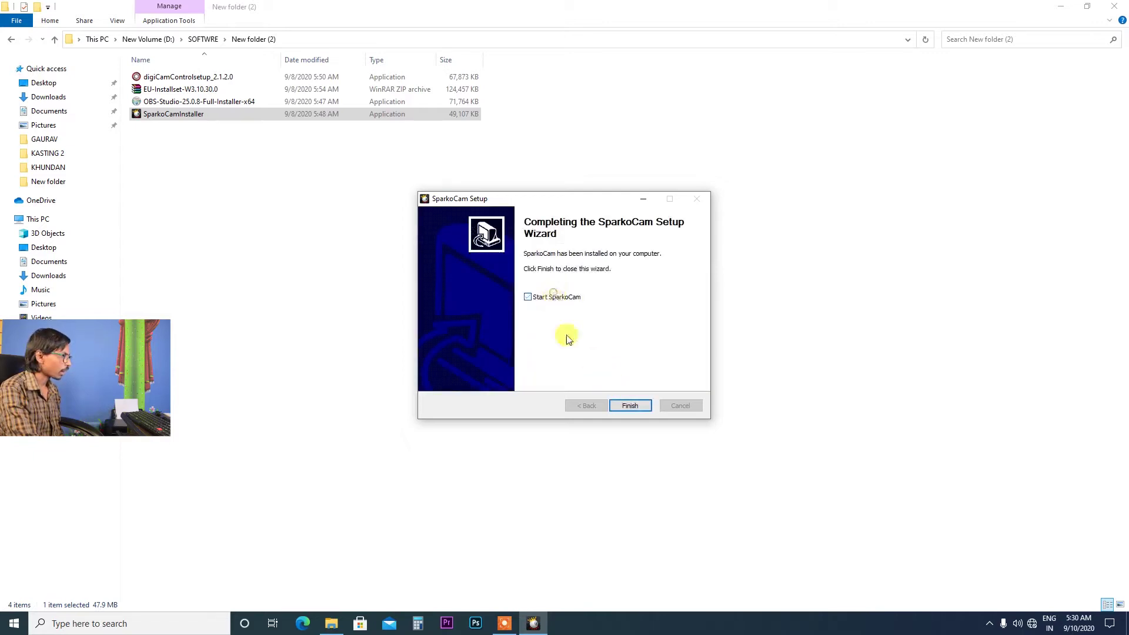
pyautogui.click(628, 407)
# Show the desktop and connect the computer to the Samsang Wi-Fi network.
pyautogui.press('super+d')
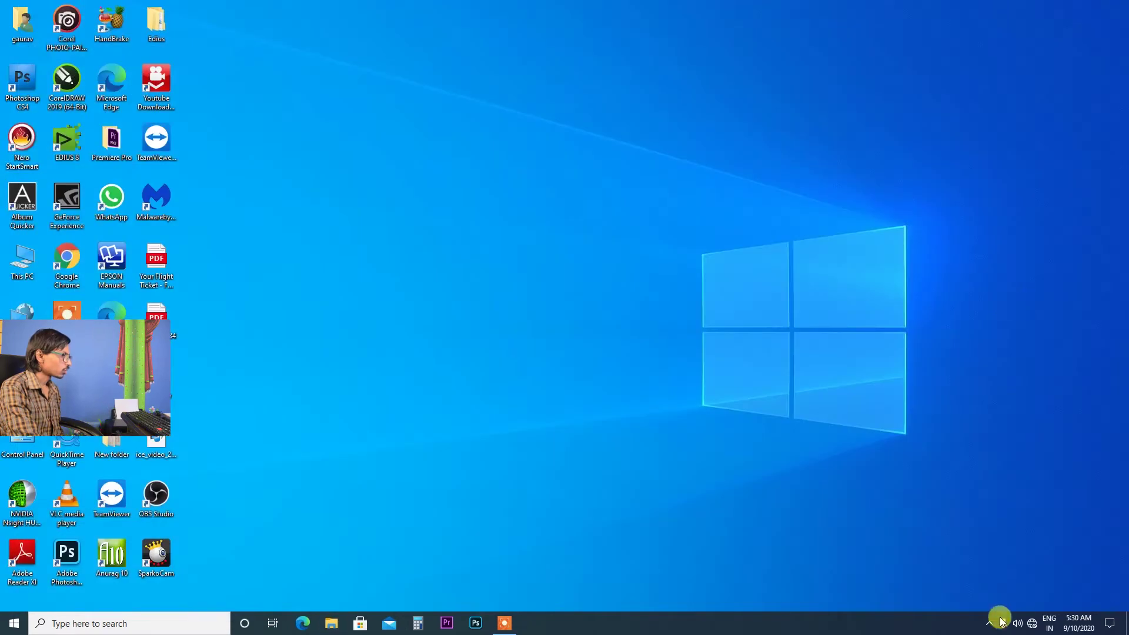
pyautogui.click(1032, 624)
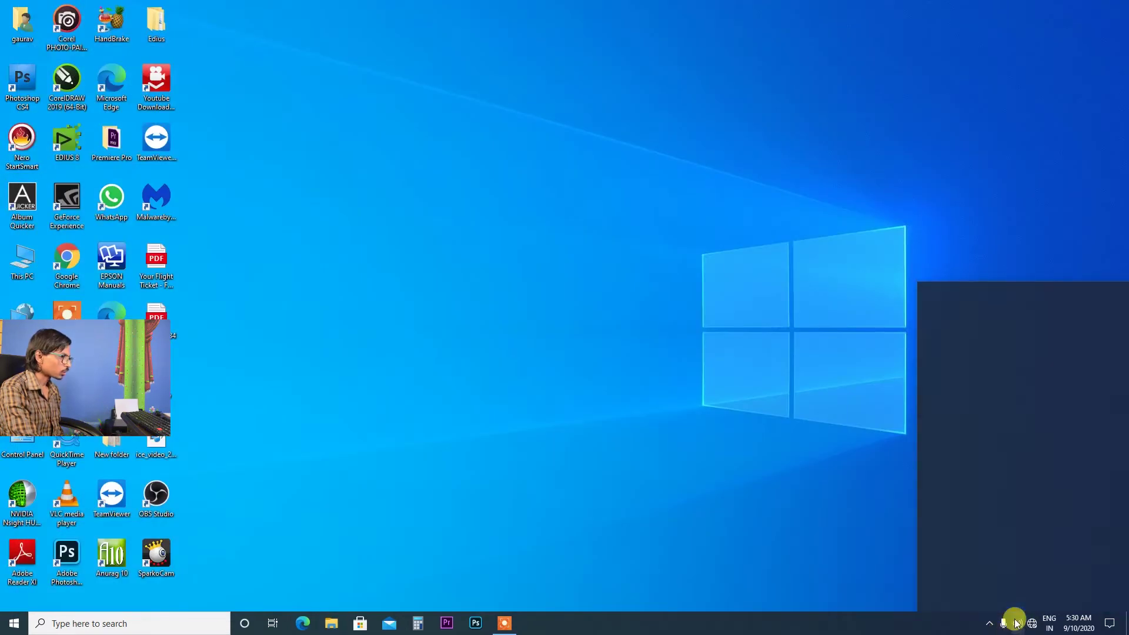
pyautogui.click(1028, 302)
pyautogui.click(1061, 347)
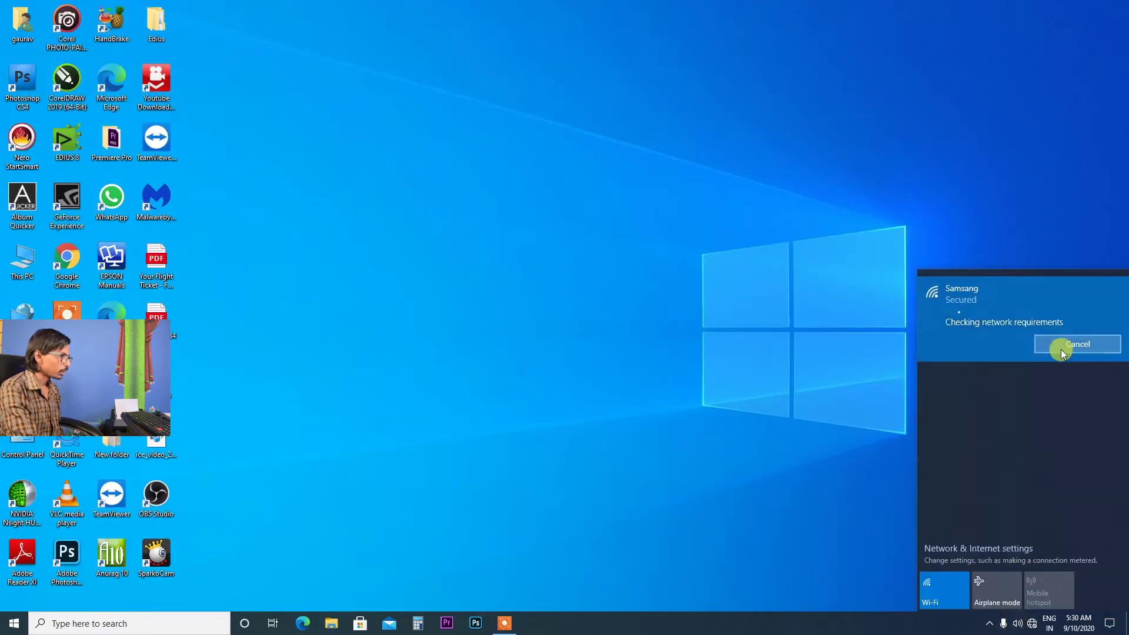
# Switch to Google Chrome and open the bookmarked OBS download page to view the Windows installer options.
pyautogui.click(72, 251)
pyautogui.rightClick(72, 251)
pyautogui.click(1021, 138)
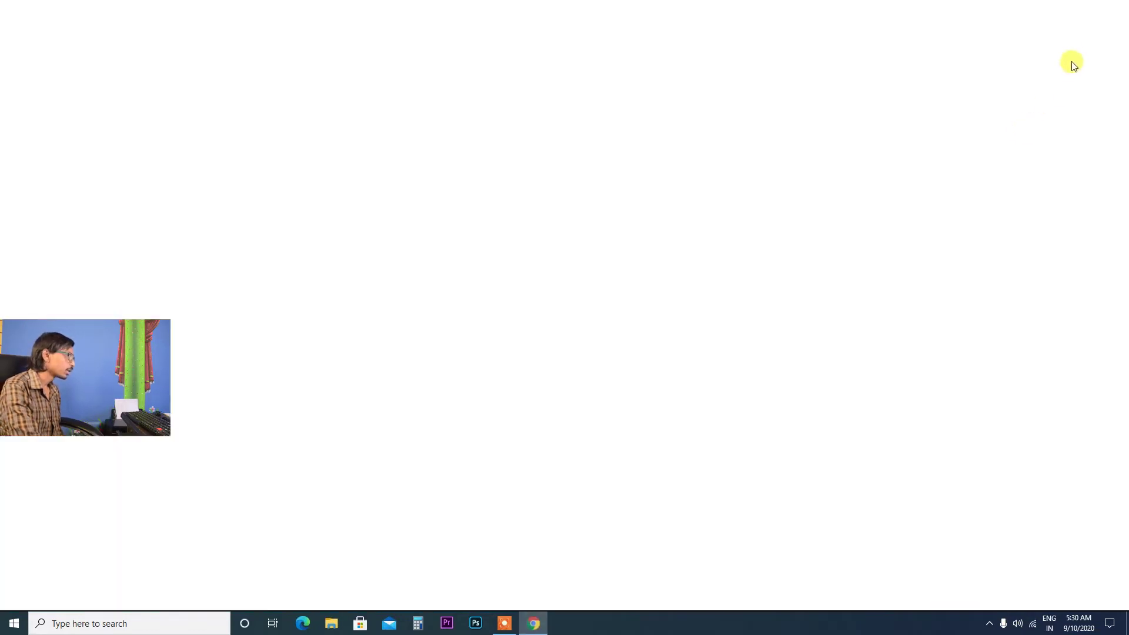
pyautogui.click(1116, 48)
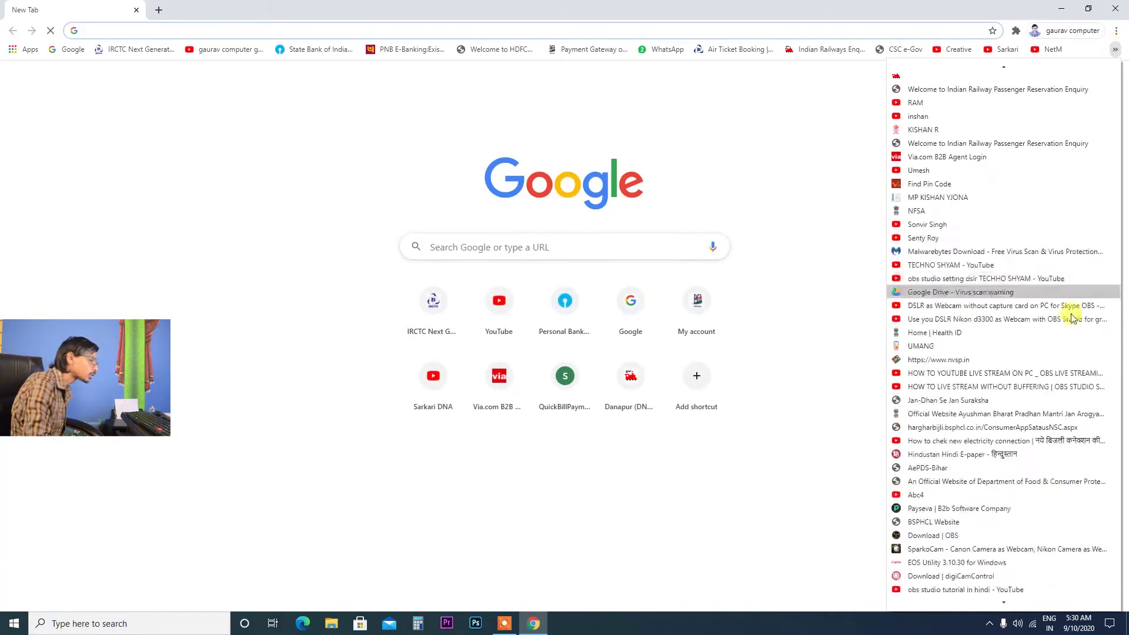
pyautogui.click(947, 540)
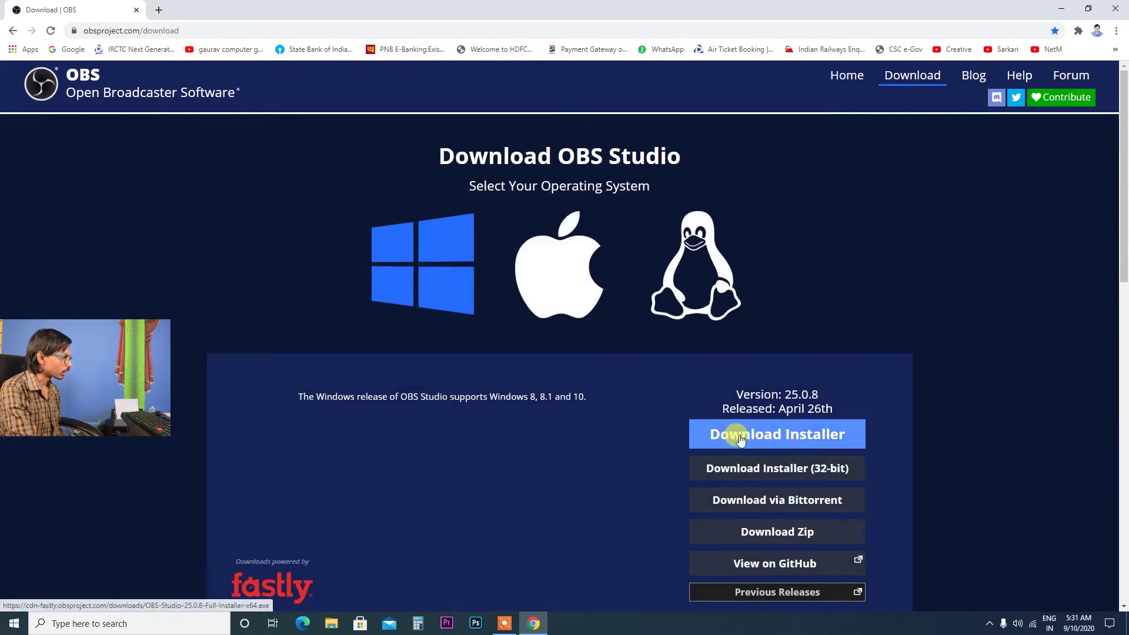
# View the bookmarked SparkoCam page and its download option in a new tab, and close the browser.
pyautogui.click(159, 10)
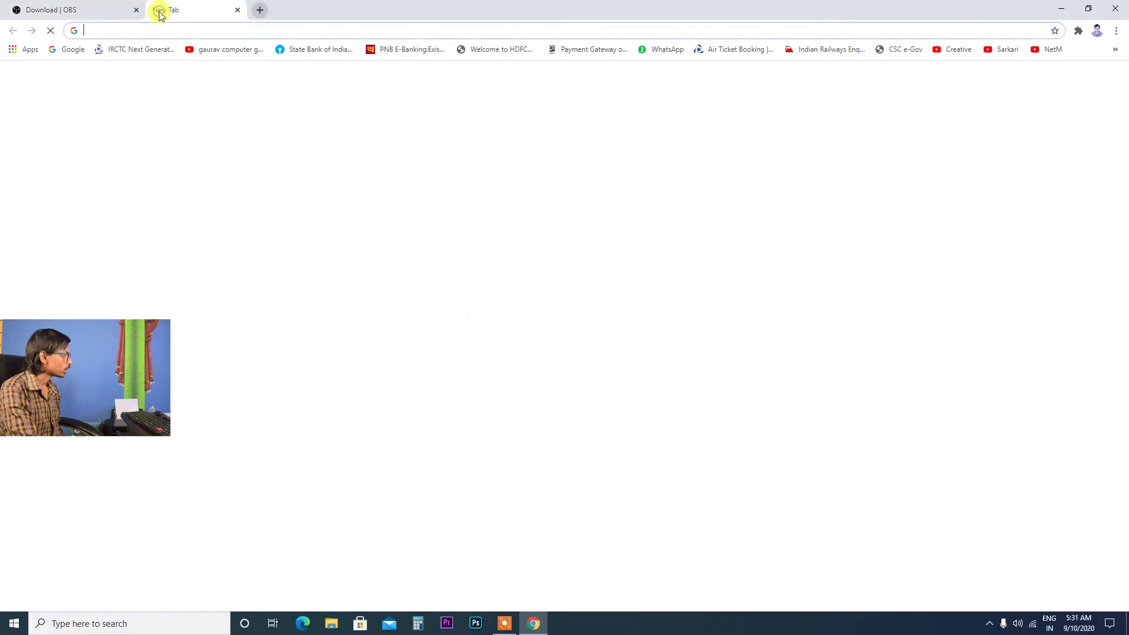
pyautogui.click(1115, 49)
pyautogui.scroll(-3, 1073, 513)
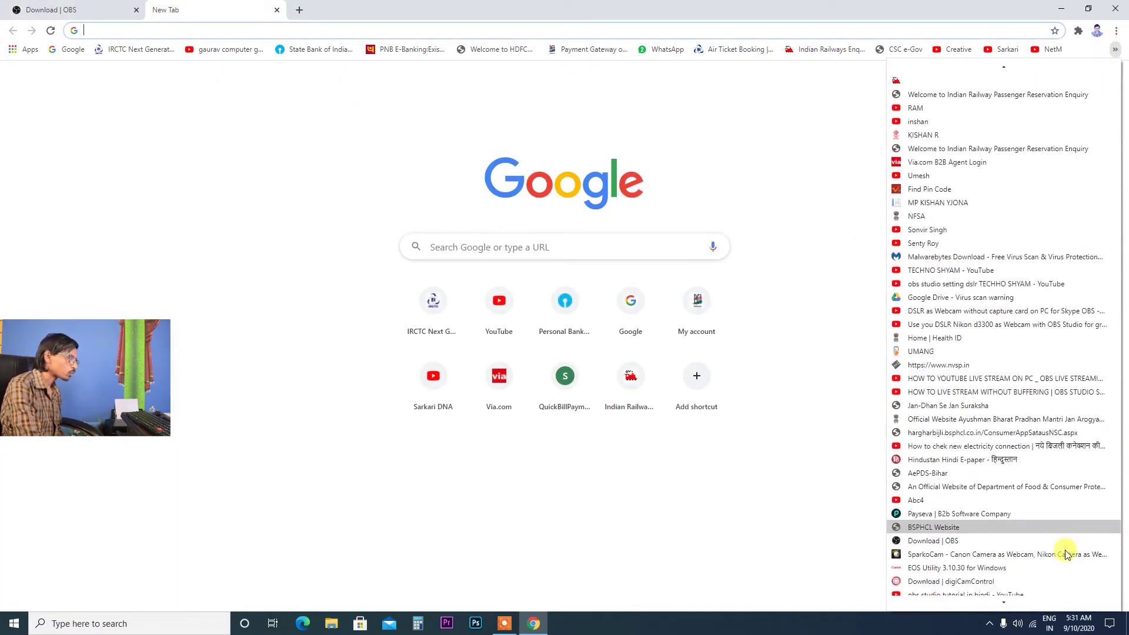
pyautogui.click(939, 549)
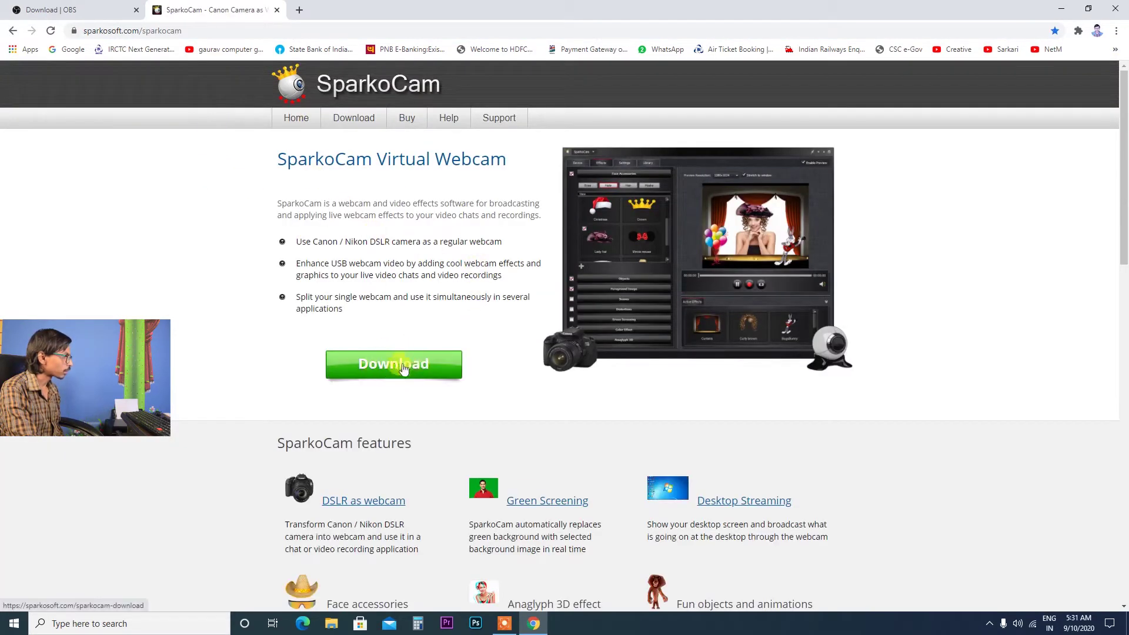
pyautogui.click(411, 366)
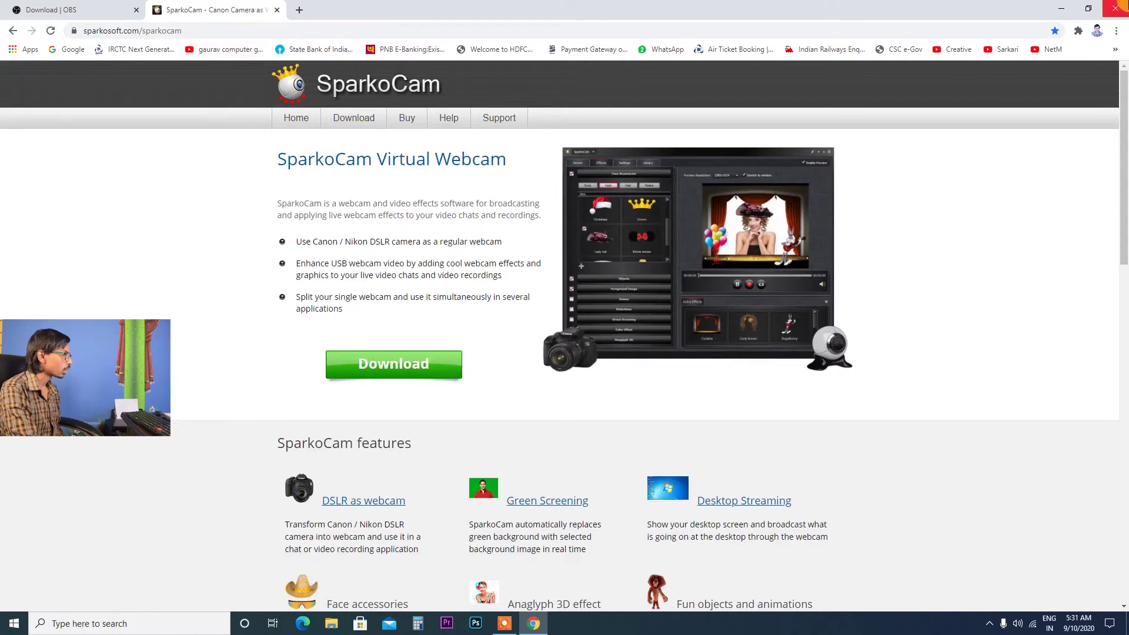
pyautogui.click(1115, 8)
# Refresh the desktop and launch OBS Studio from its desktop shortcut.
pyautogui.rightClick(266, 227)
pyautogui.click(278, 257)
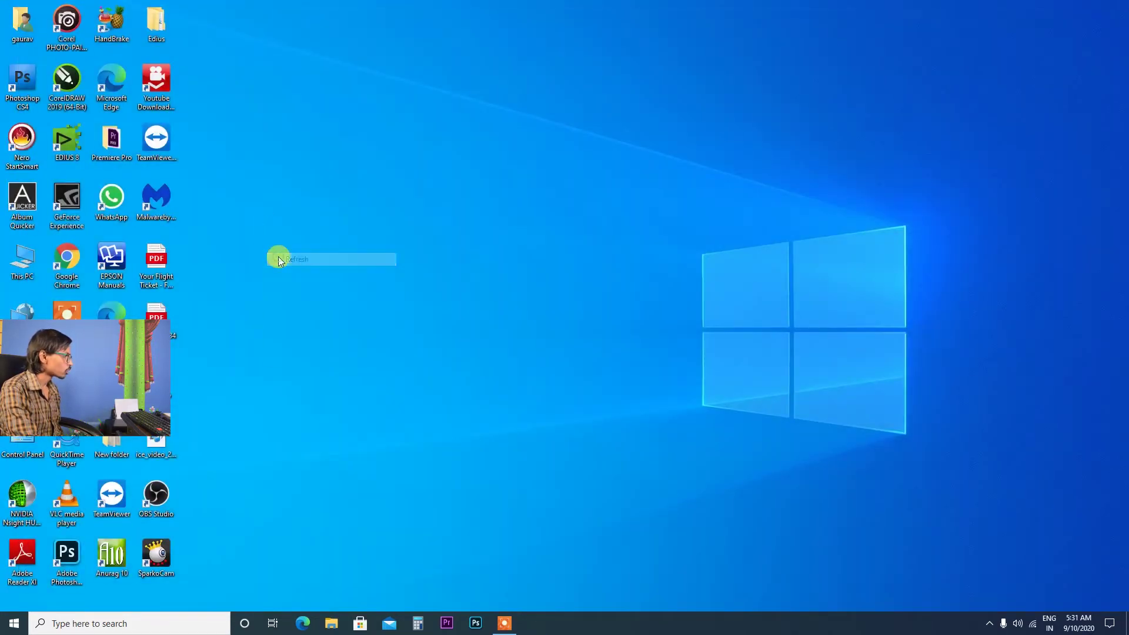
pyautogui.rightClick(160, 497)
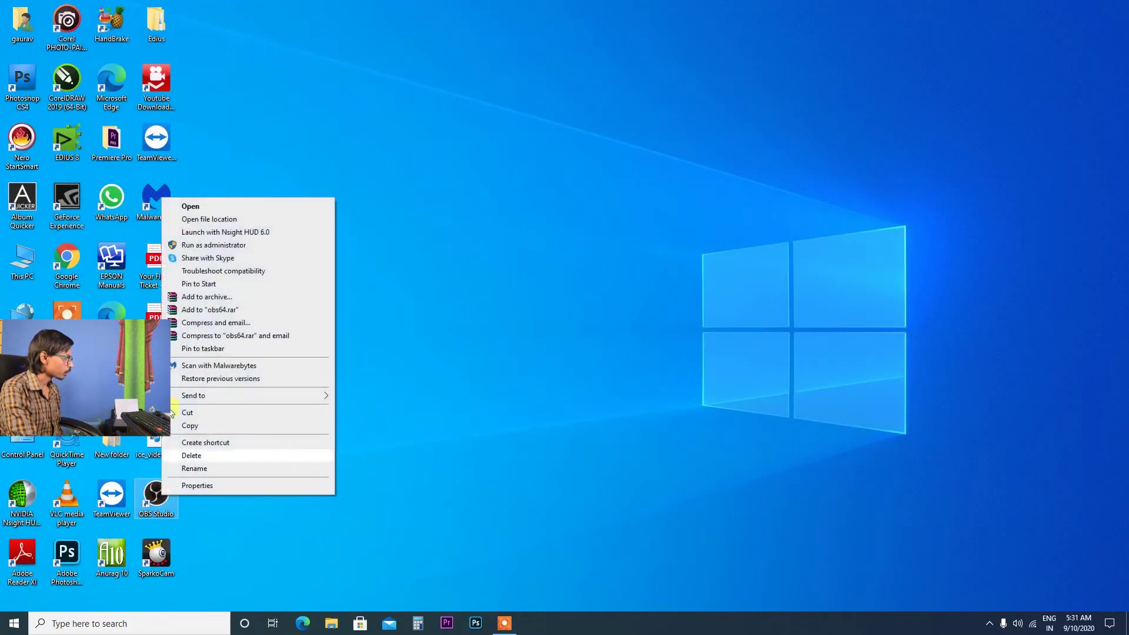
pyautogui.click(184, 208)
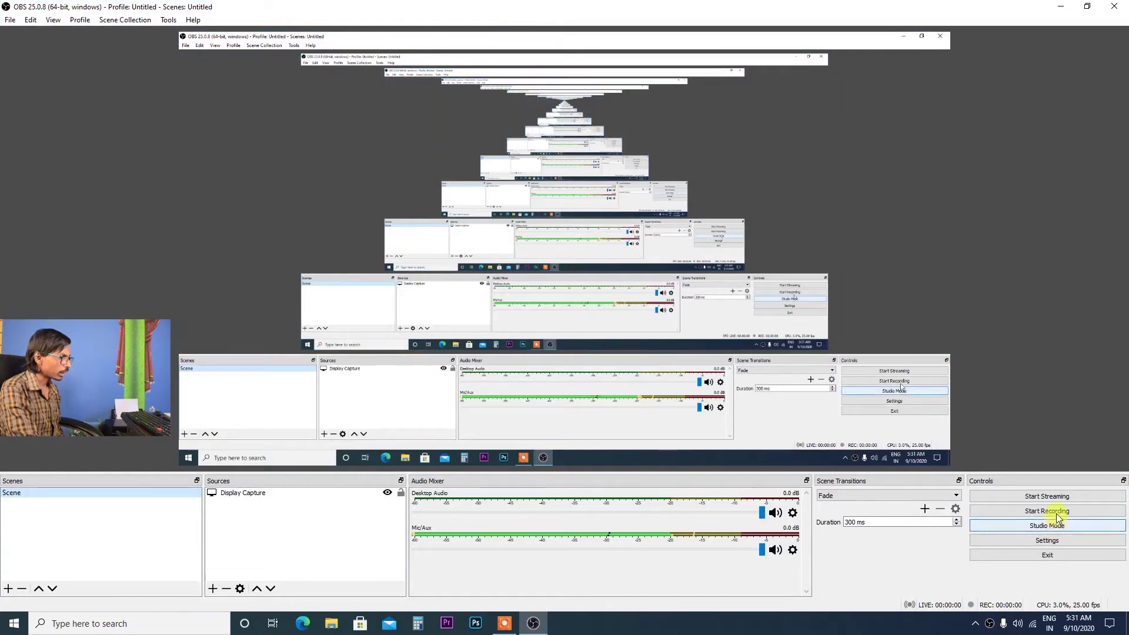
# Open the general settings of OBS Studio and select English as the interface language.
pyautogui.click(1050, 540)
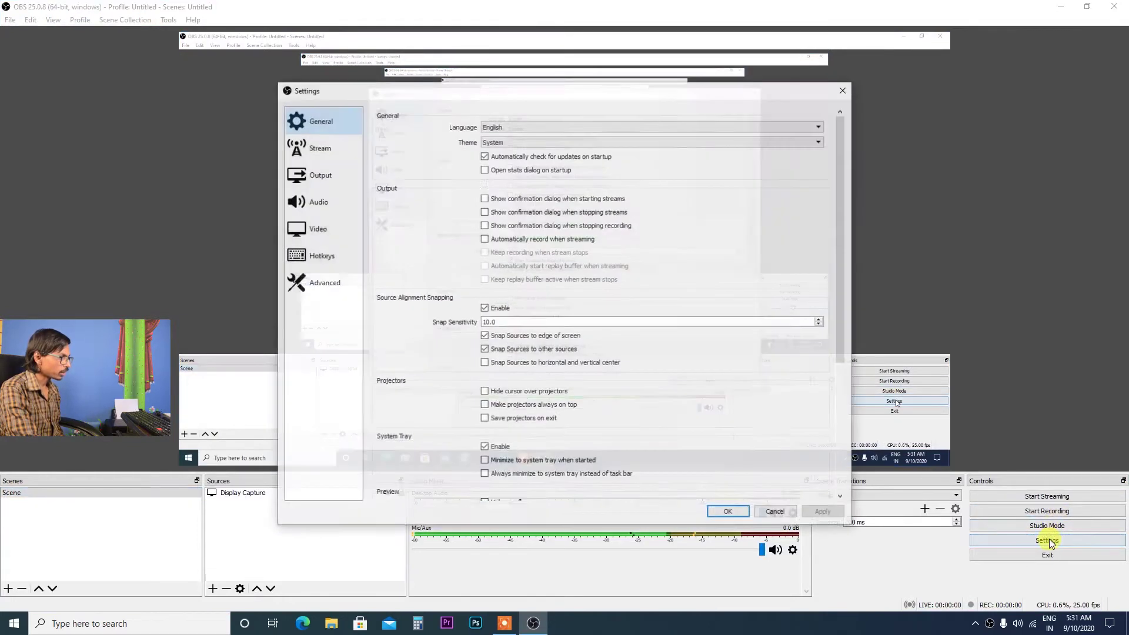
pyautogui.click(312, 131)
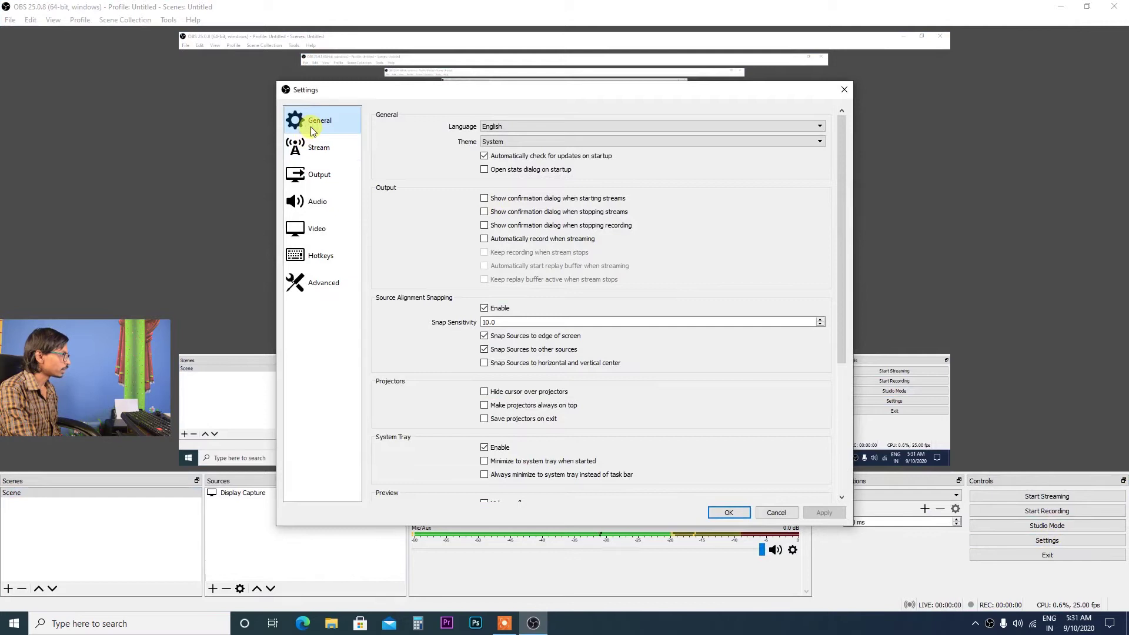
pyautogui.click(536, 128)
pyautogui.click(517, 126)
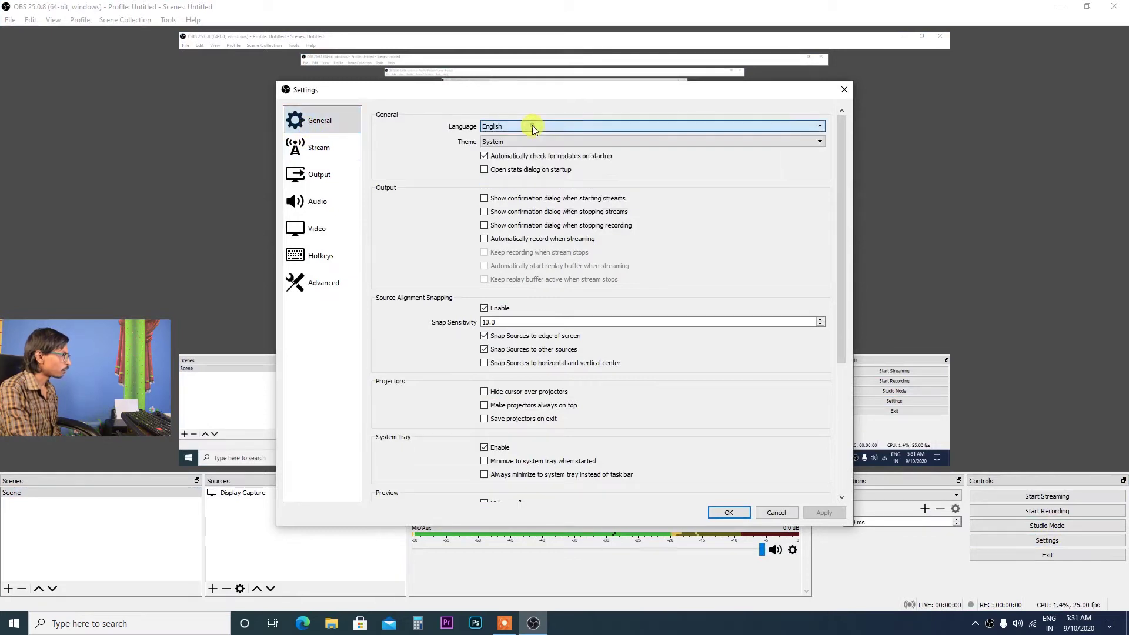
# Try the Acri, Dark (Default) and Rachni interface themes, and return the theme to System.
pyautogui.click(504, 143)
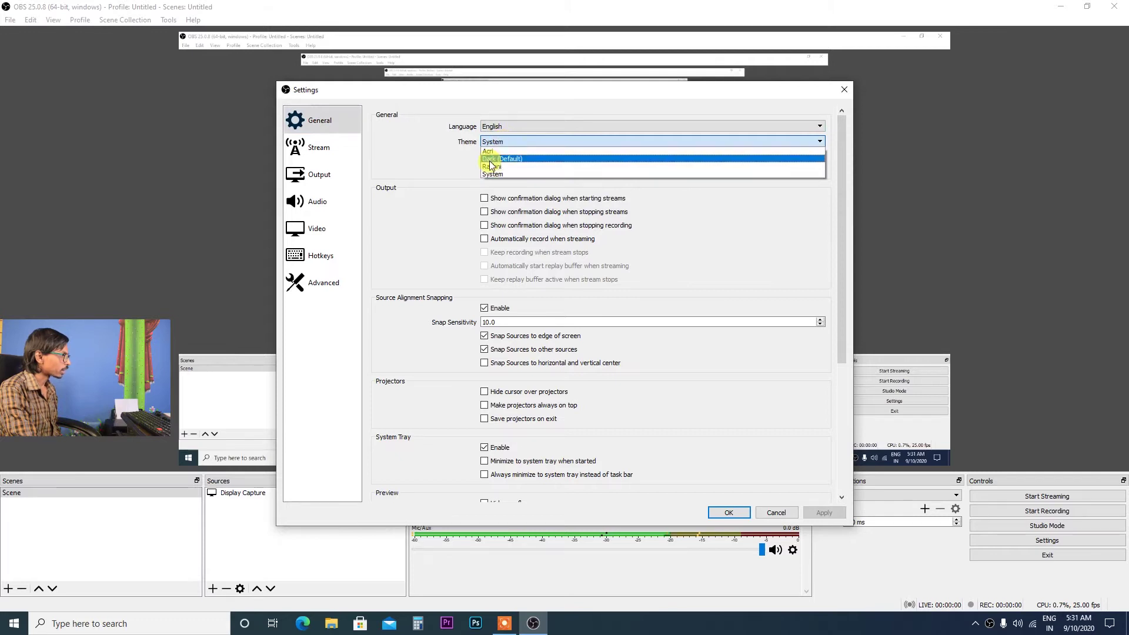
pyautogui.click(489, 152)
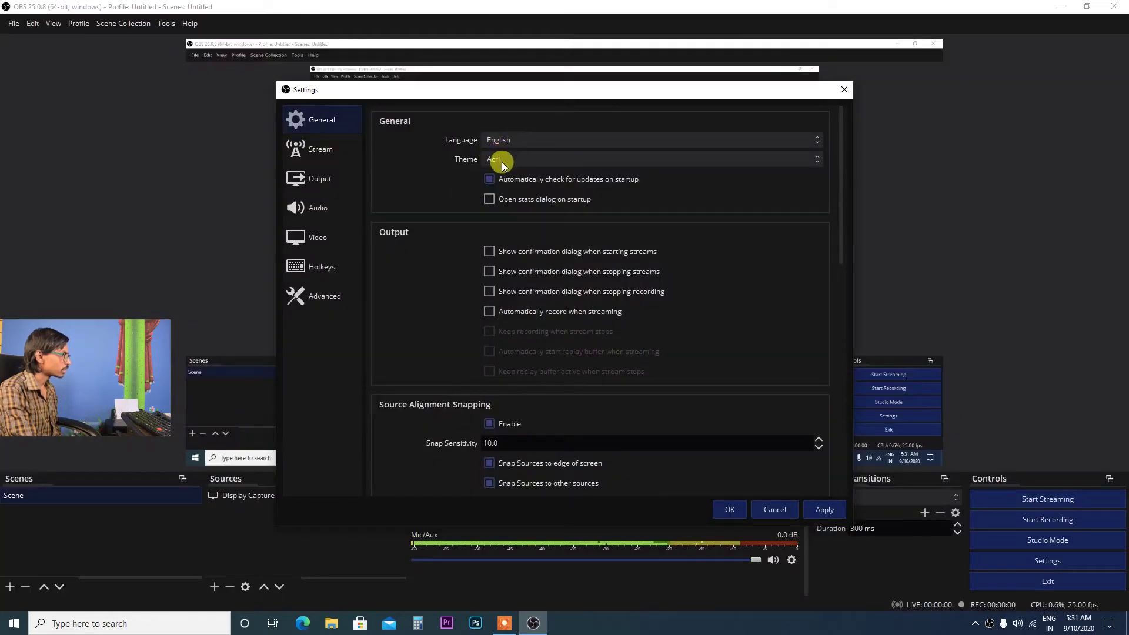
pyautogui.click(502, 160)
pyautogui.click(496, 182)
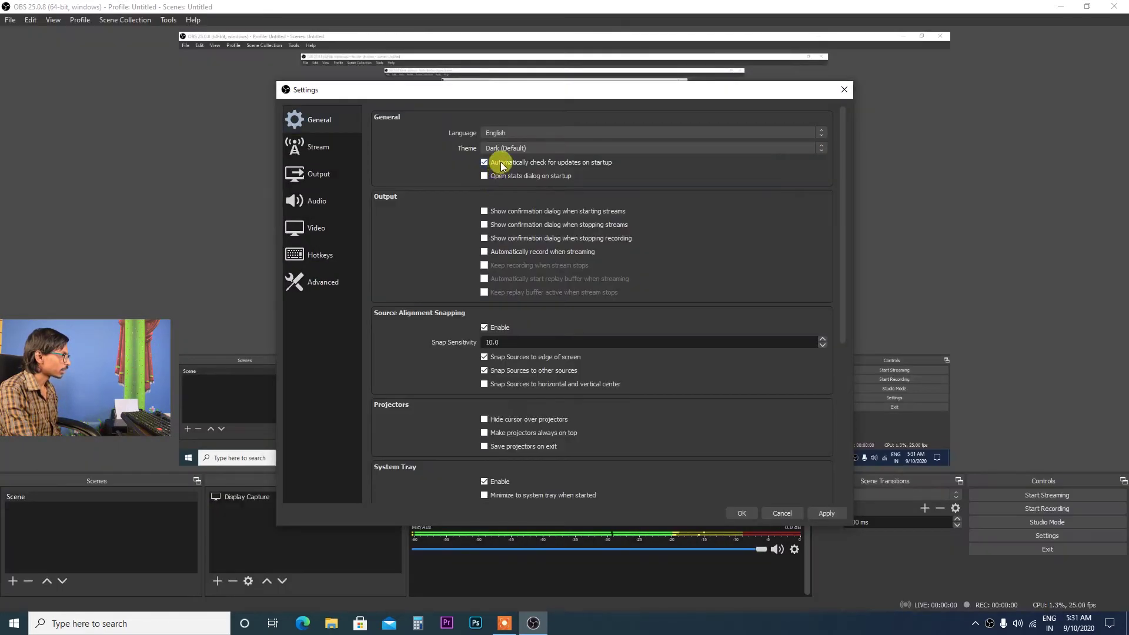
pyautogui.click(501, 154)
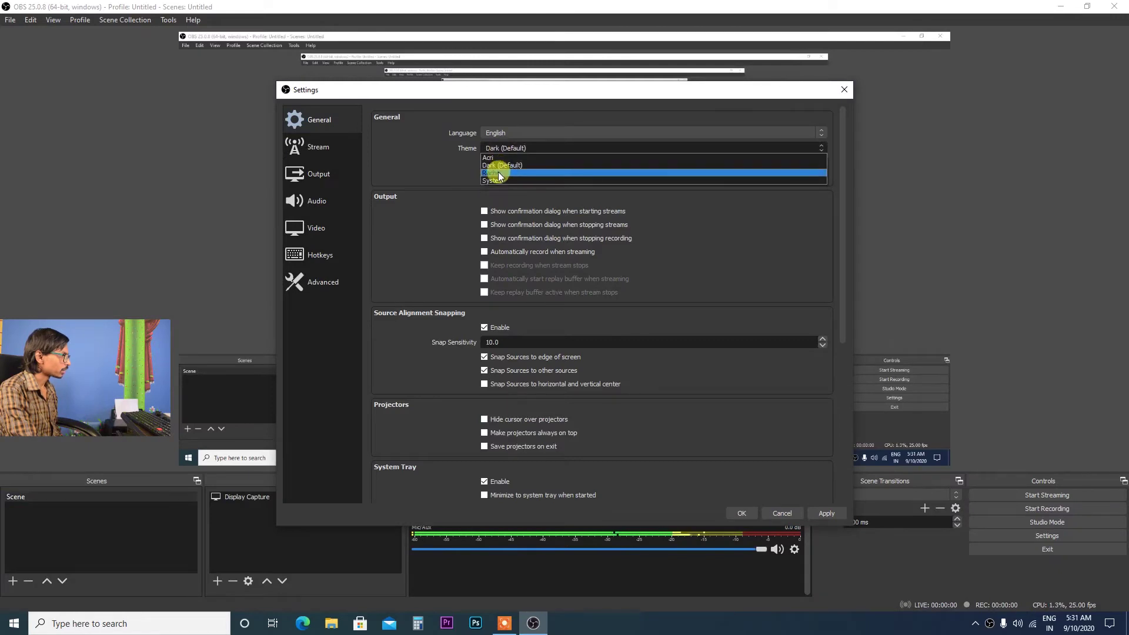
pyautogui.click(499, 173)
pyautogui.click(504, 154)
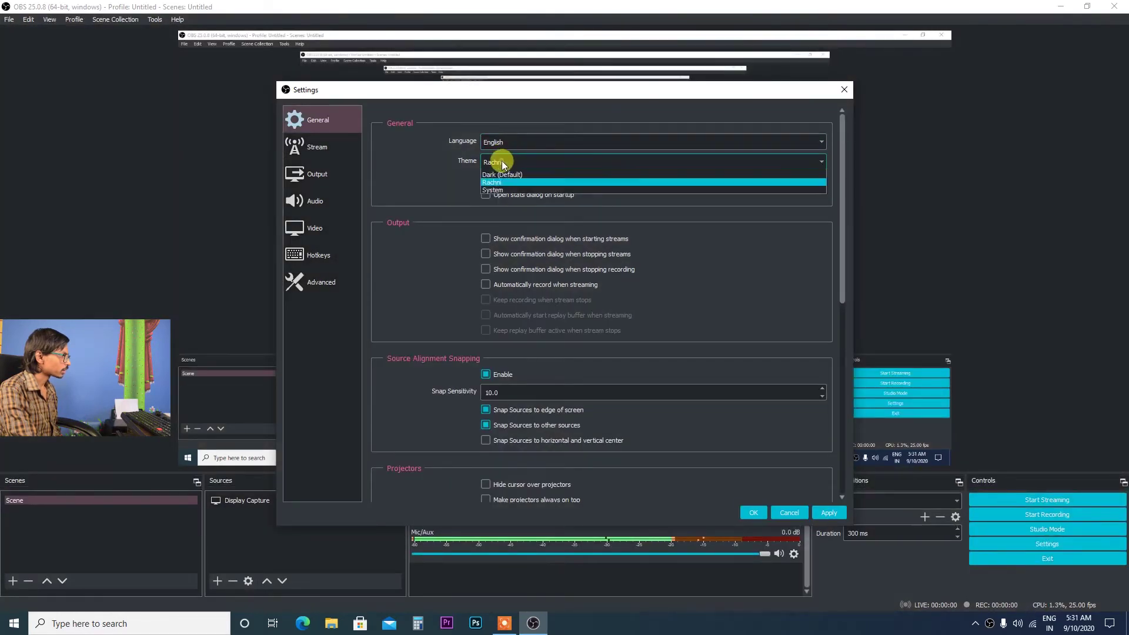
pyautogui.click(502, 177)
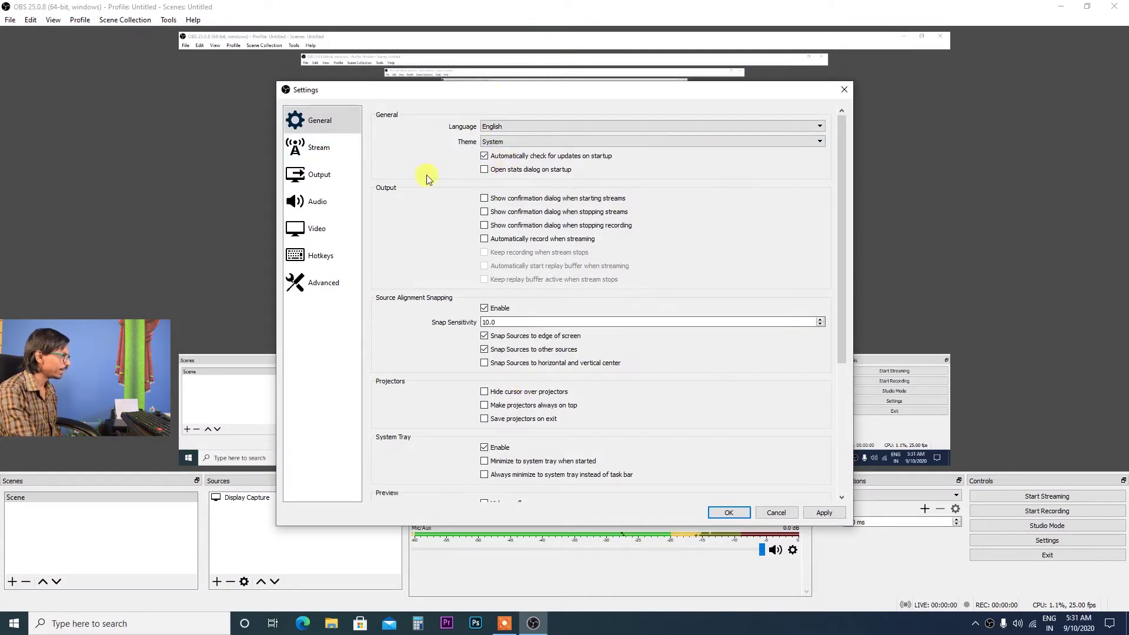
# In the stream settings, select YouTube / YouTube Gaming as the service and Primary YouTube ingest server as the server.
pyautogui.click(321, 152)
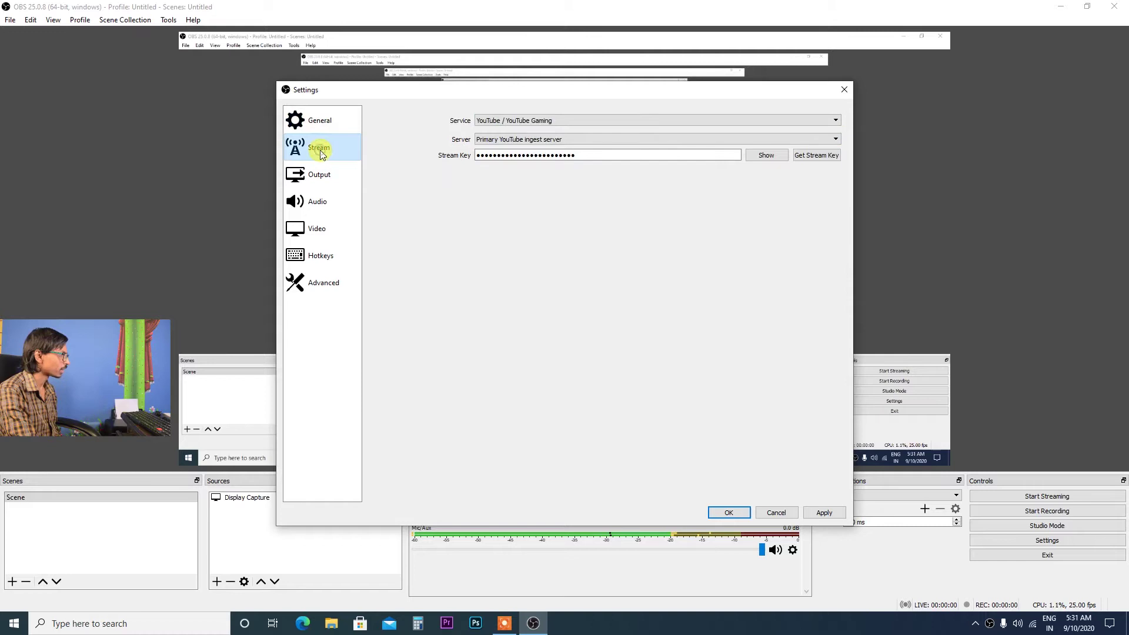
pyautogui.click(556, 122)
pyautogui.click(536, 140)
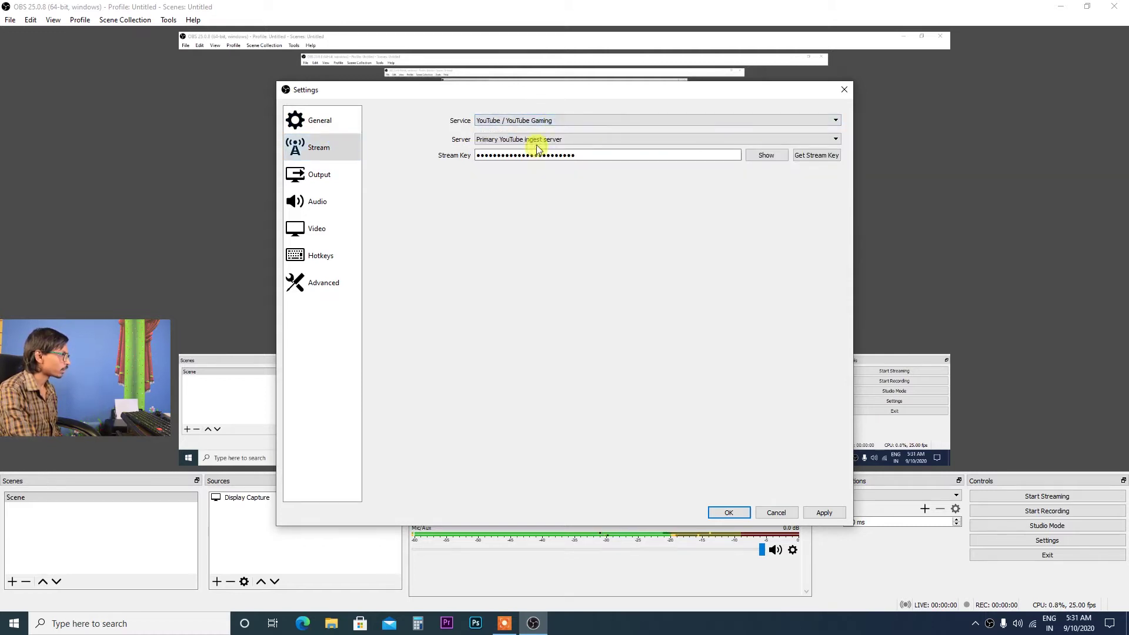
pyautogui.click(547, 139)
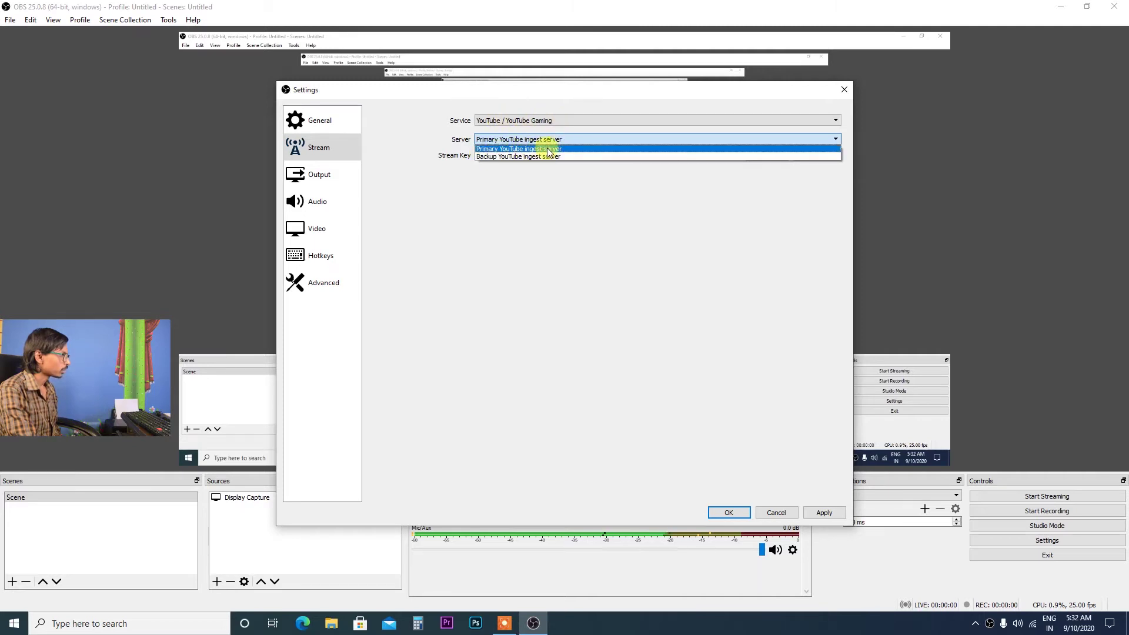
pyautogui.click(536, 149)
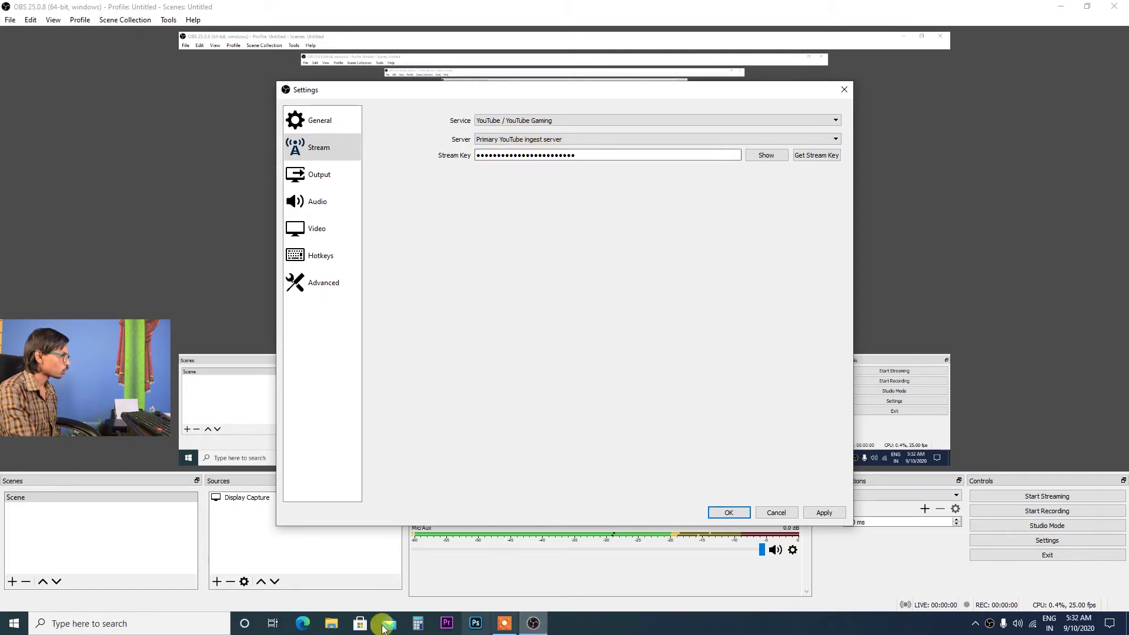
# Switch to Chrome, open the bookmarked YouTube channel and go to its live streaming page in YouTube Studio.
pyautogui.click(80, 624)
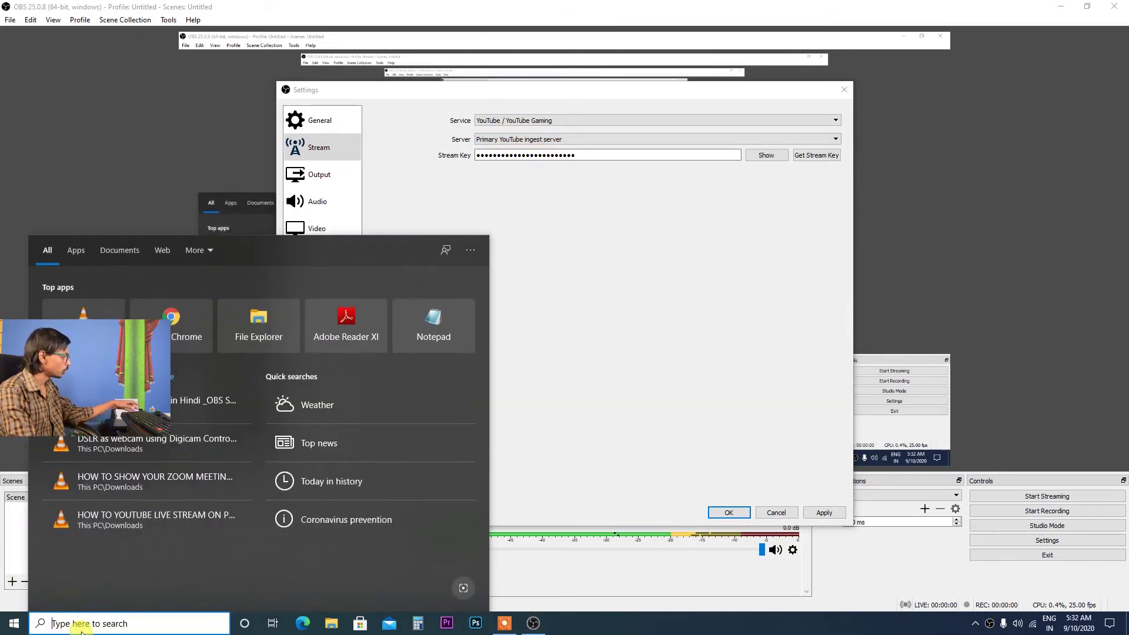
pyautogui.click(171, 324)
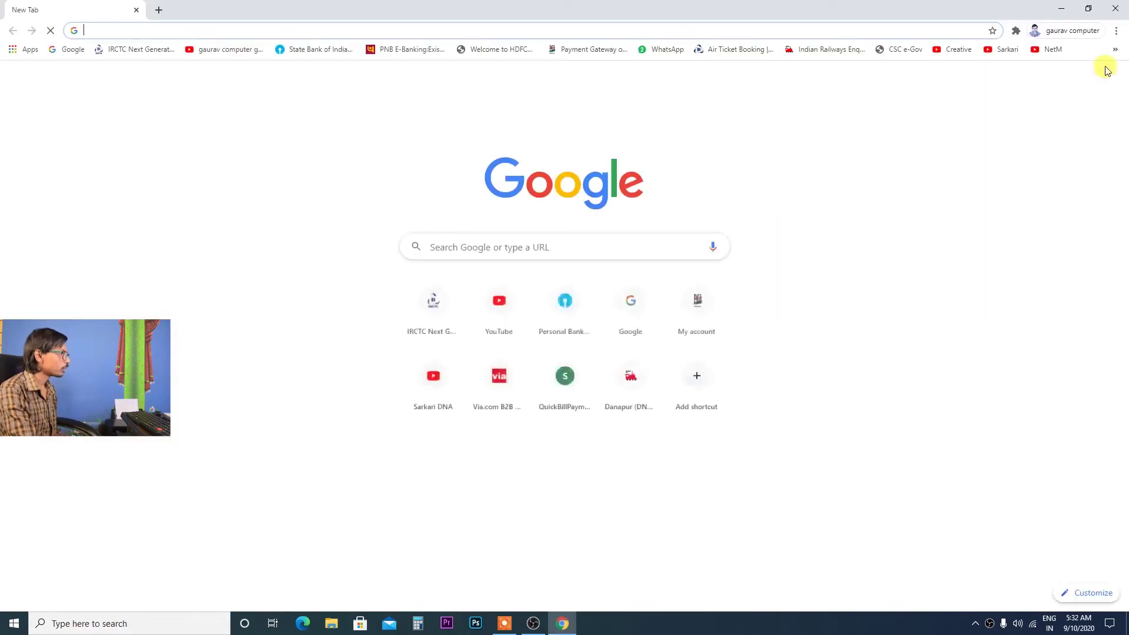
pyautogui.click(225, 50)
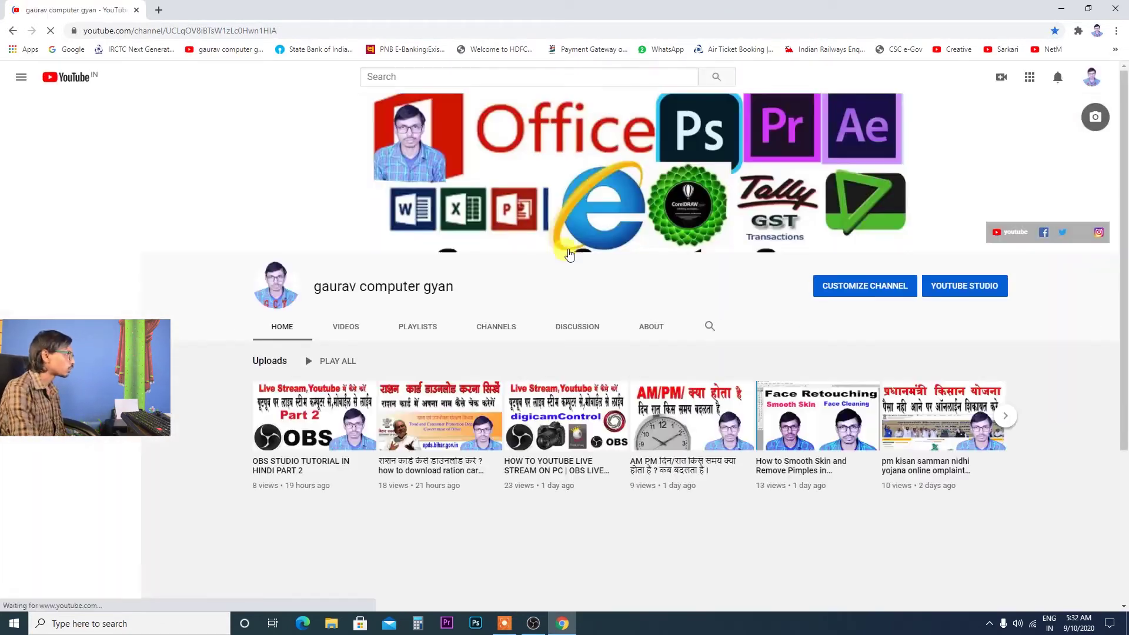
pyautogui.click(1001, 79)
pyautogui.click(1021, 131)
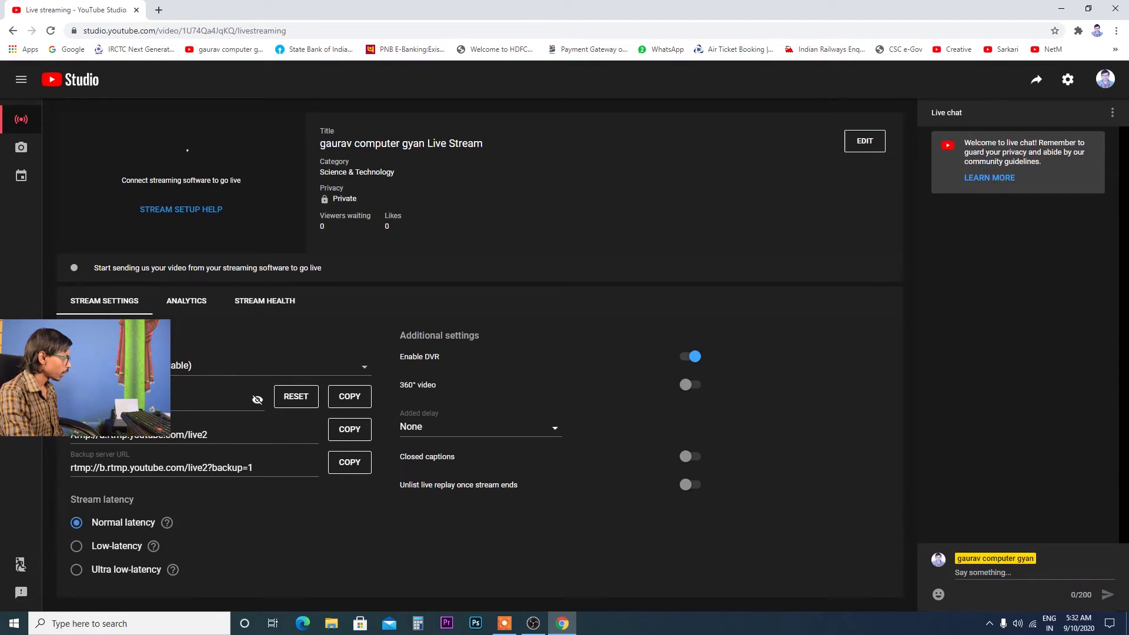
# Copy the stream key from YouTube Studio, return to OBS Studio, replace the Stream Key with it and apply the change.
pyautogui.click(350, 395)
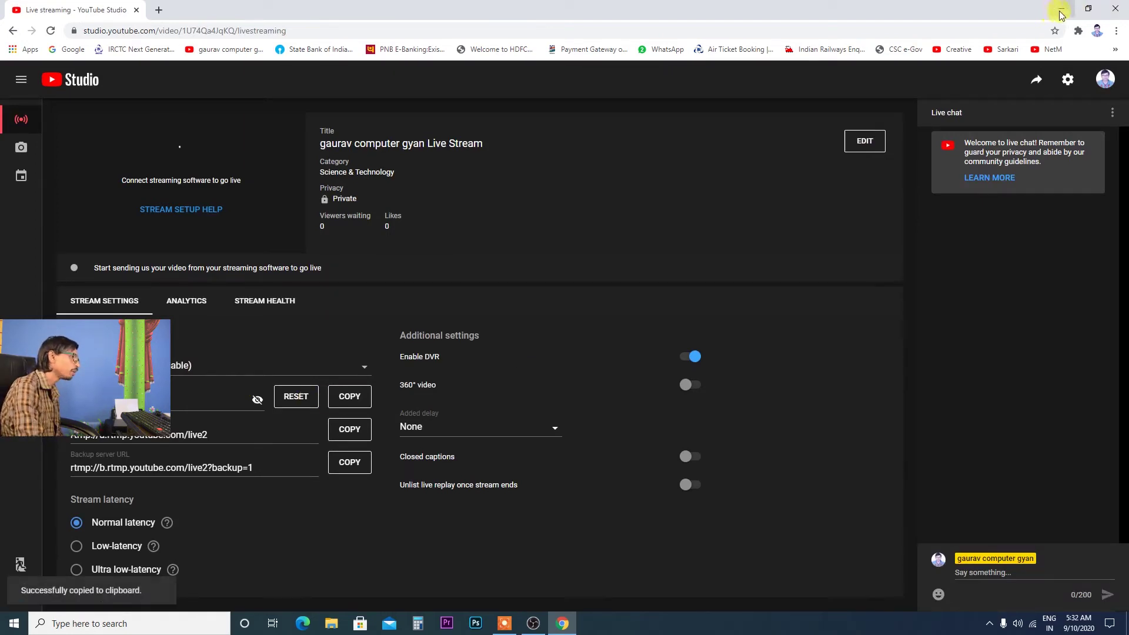
pyautogui.click(347, 395)
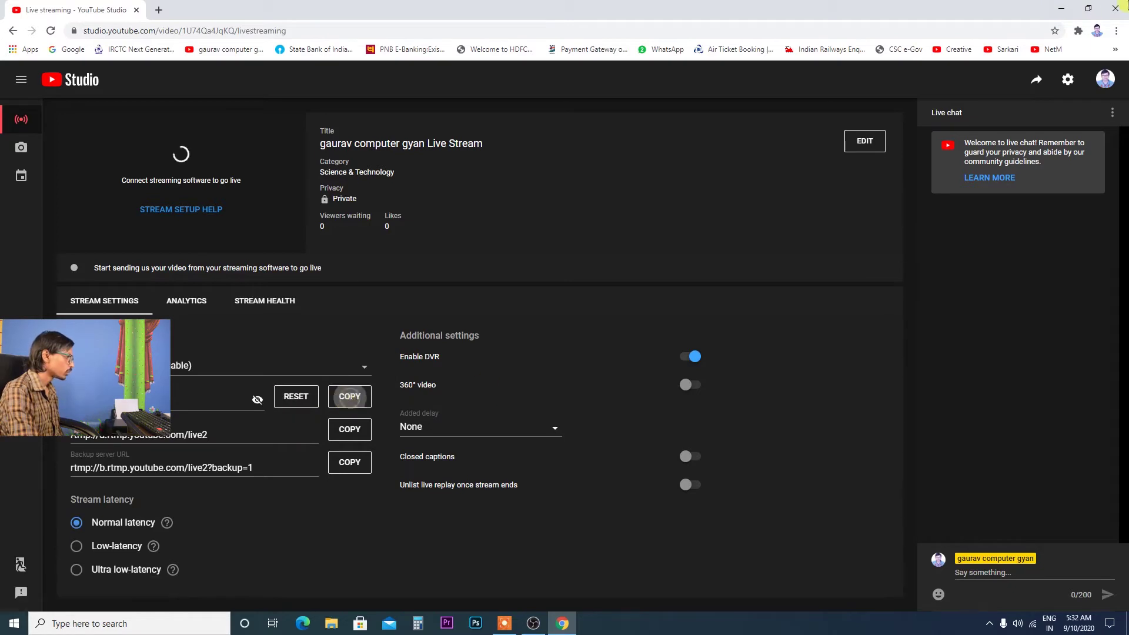
pyautogui.click(1062, 9)
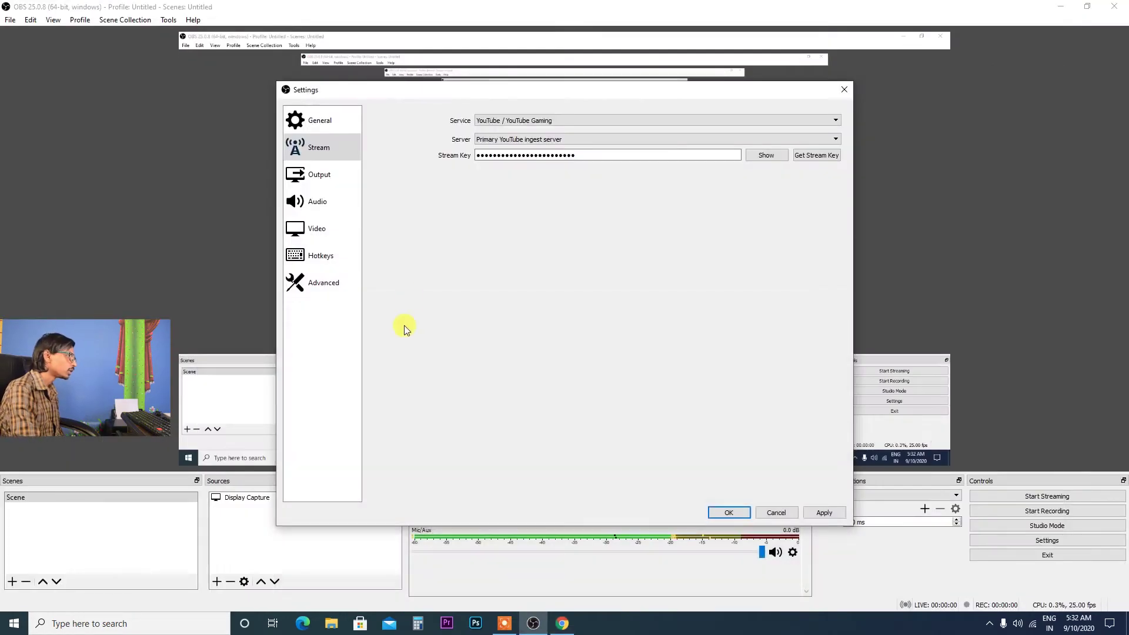
pyautogui.doubleClick(582, 154)
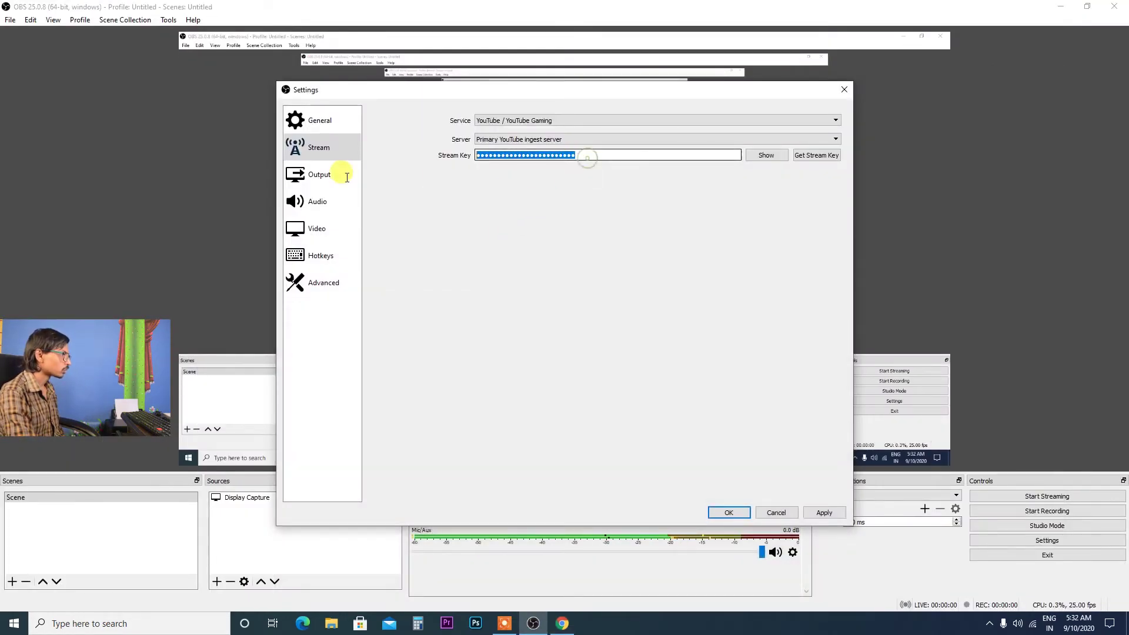
pyautogui.press('BackSpace')
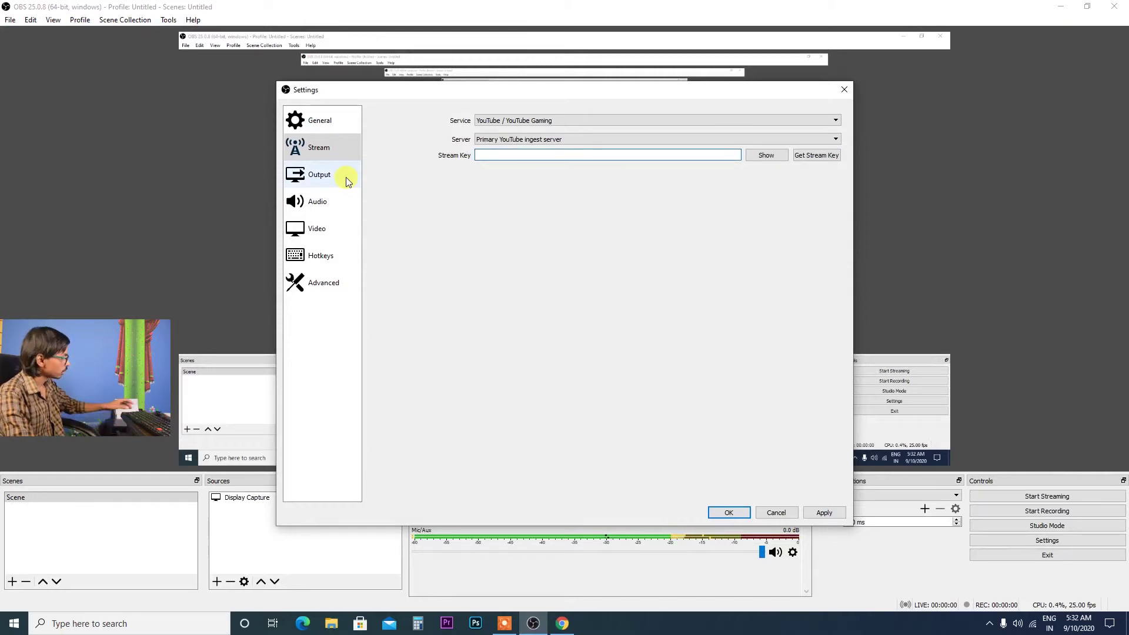
pyautogui.hotkey('ctrl', 'v')
pyautogui.click(822, 515)
# Open the output settings and set the output mode to Simple.
pyautogui.click(322, 175)
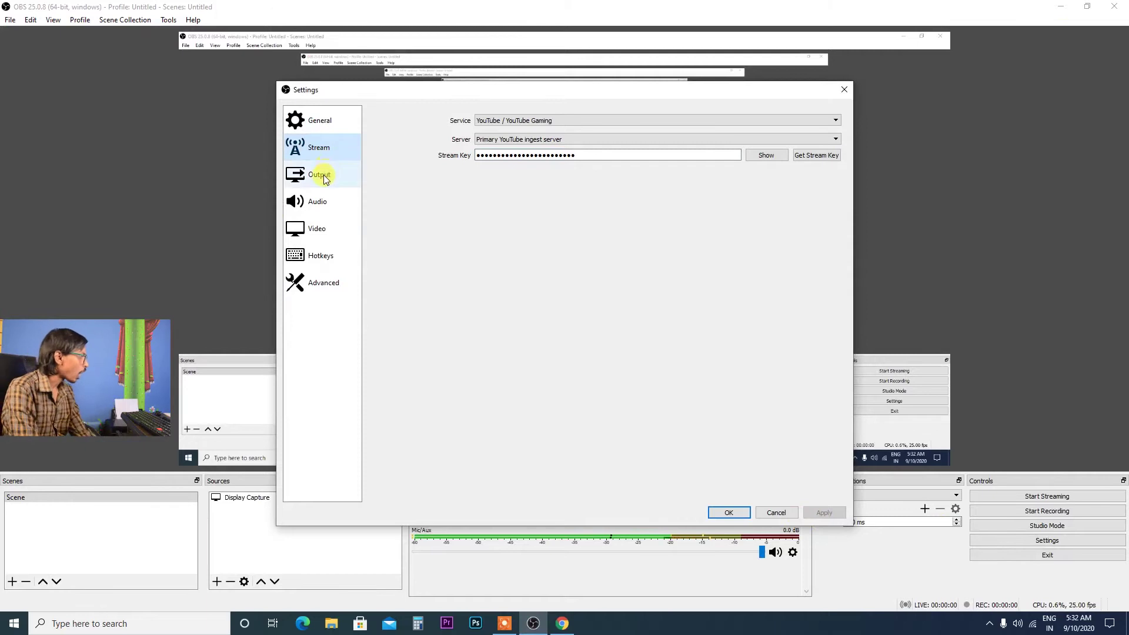
pyautogui.click(488, 118)
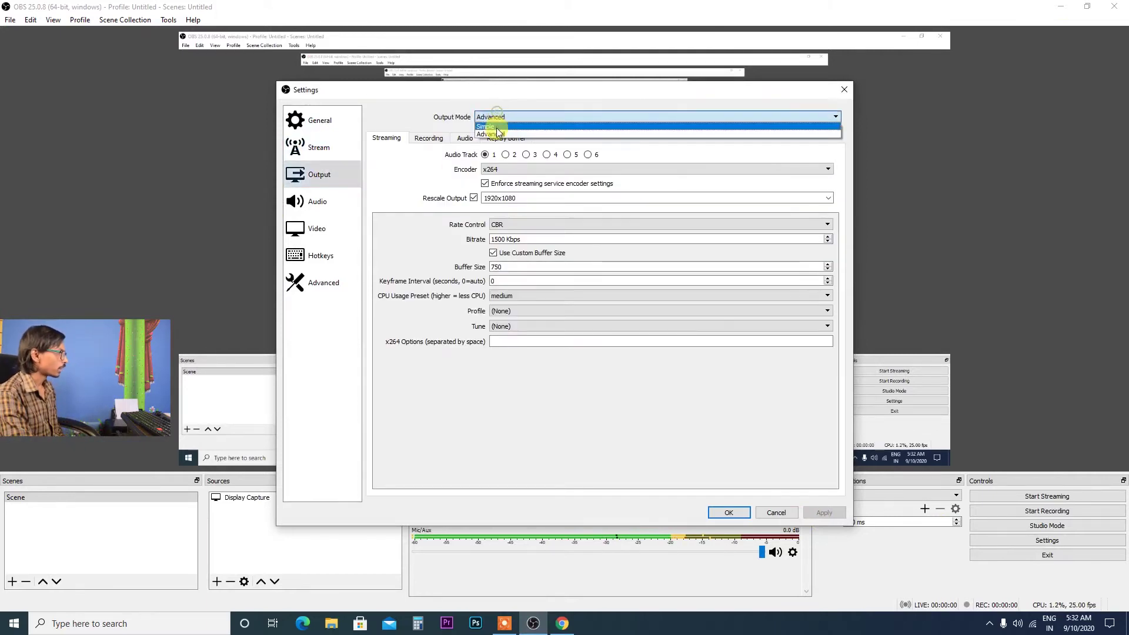
pyautogui.click(495, 127)
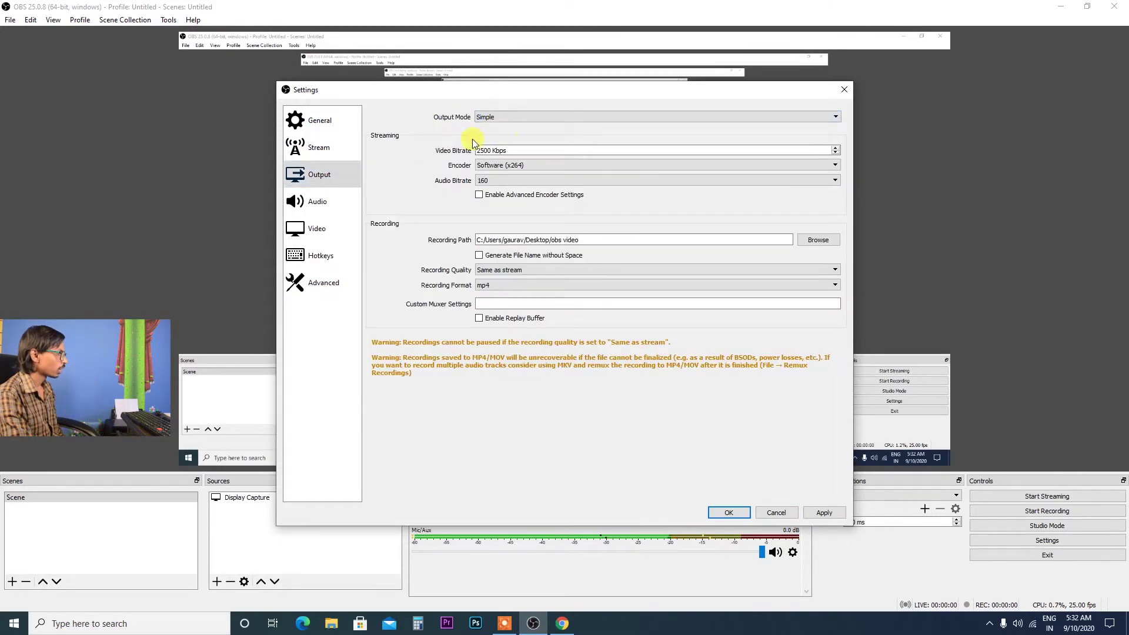
pyautogui.doubleClick(482, 154)
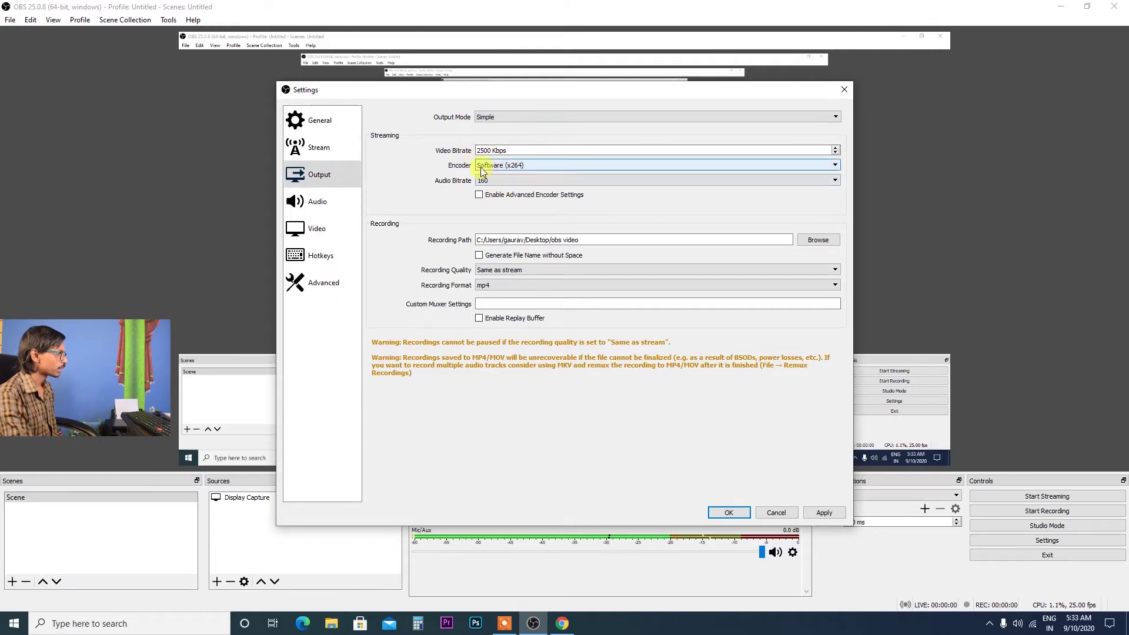
# Review the streaming encoder options and select Software (x264).
pyautogui.click(508, 167)
pyautogui.click(508, 168)
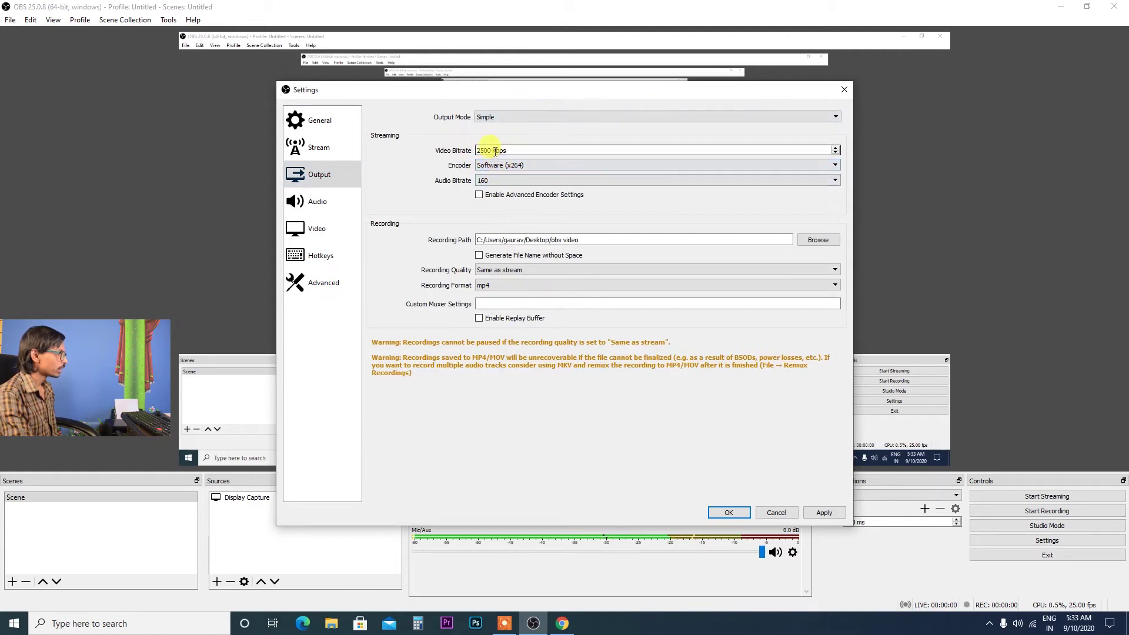
pyautogui.click(490, 166)
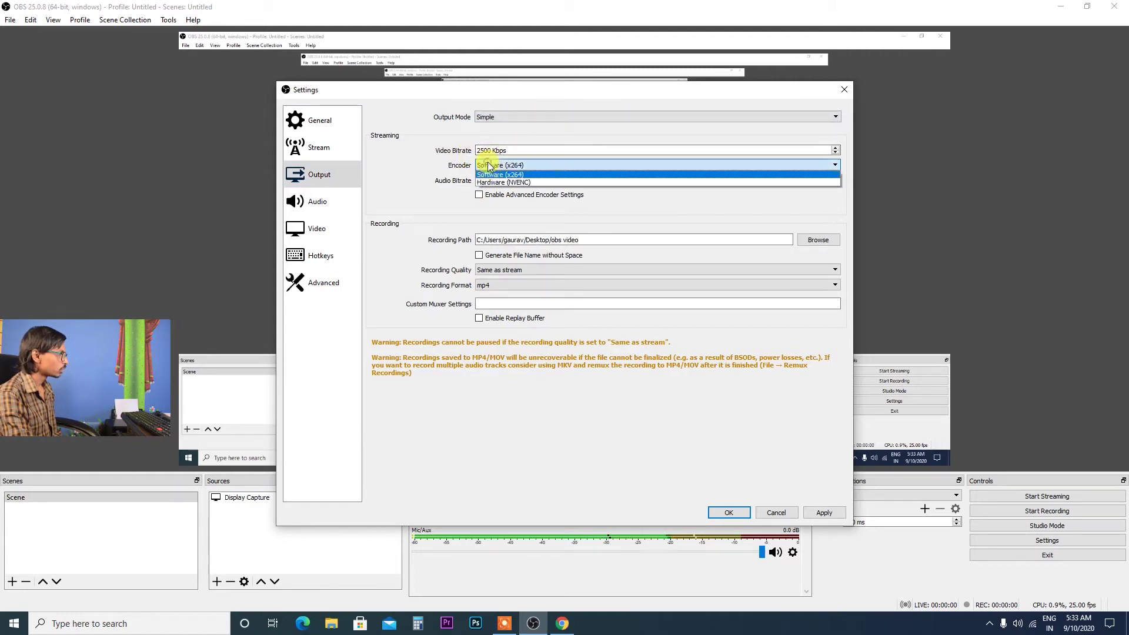
pyautogui.click(488, 174)
pyautogui.click(496, 166)
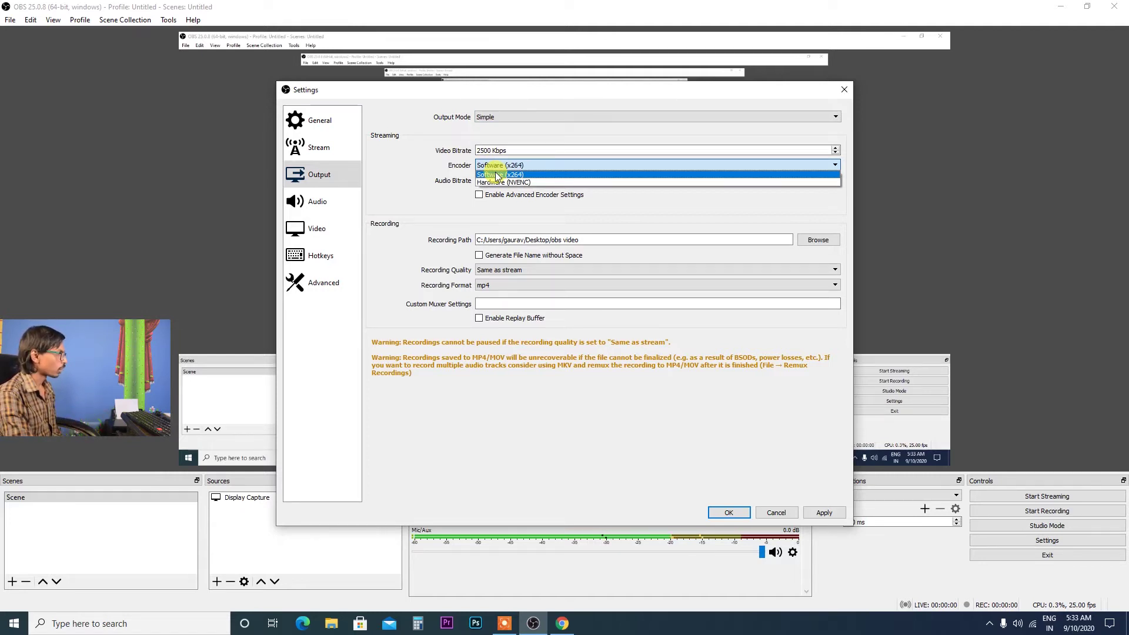
pyautogui.click(497, 175)
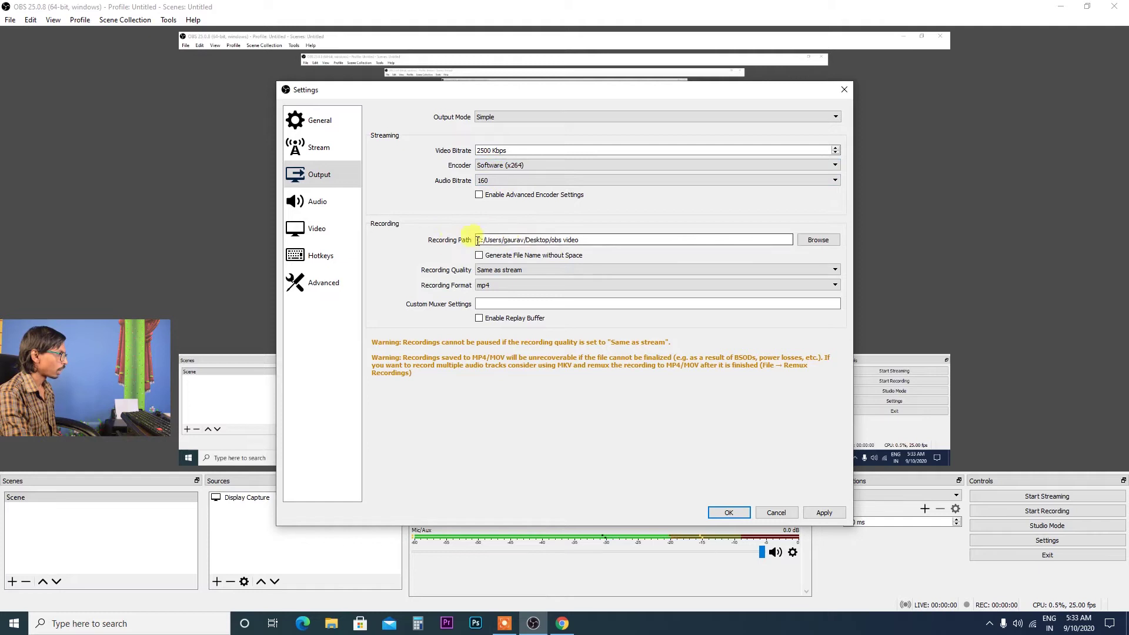
pyautogui.click(503, 165)
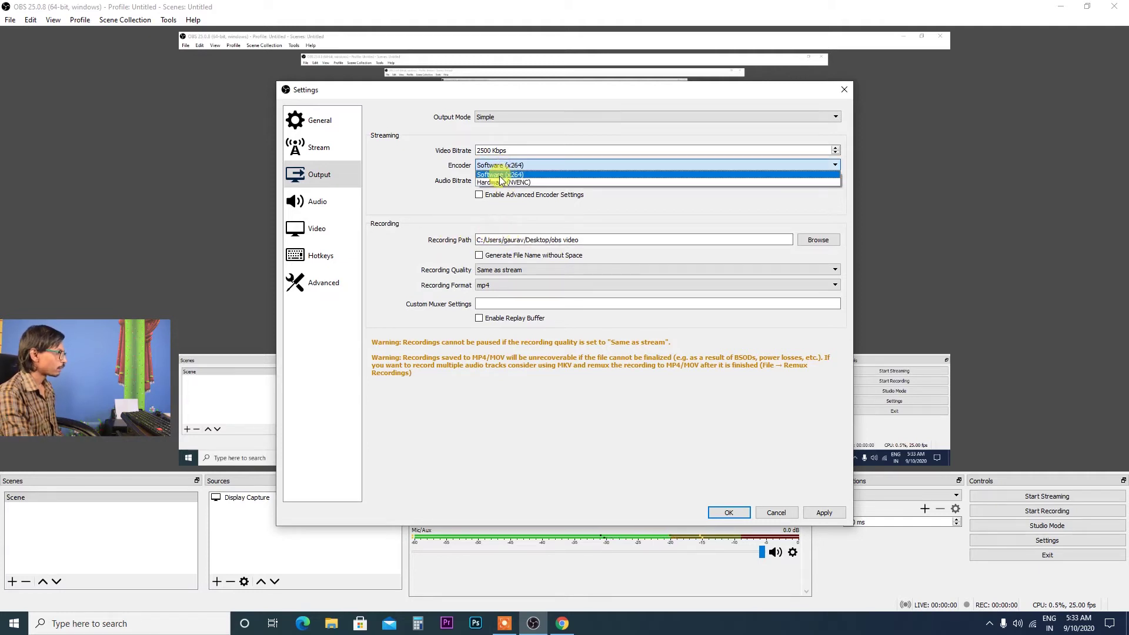
pyautogui.click(500, 175)
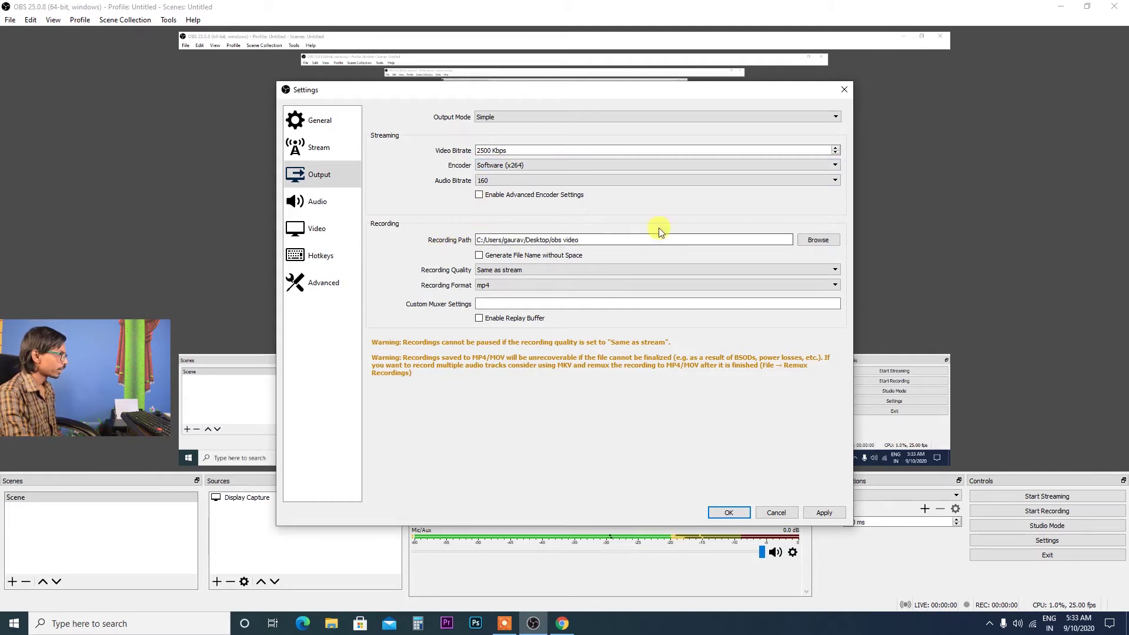
# Browse to the Desktop from the recording path, delete the existing obs video folder and close the folder selection.
pyautogui.click(820, 241)
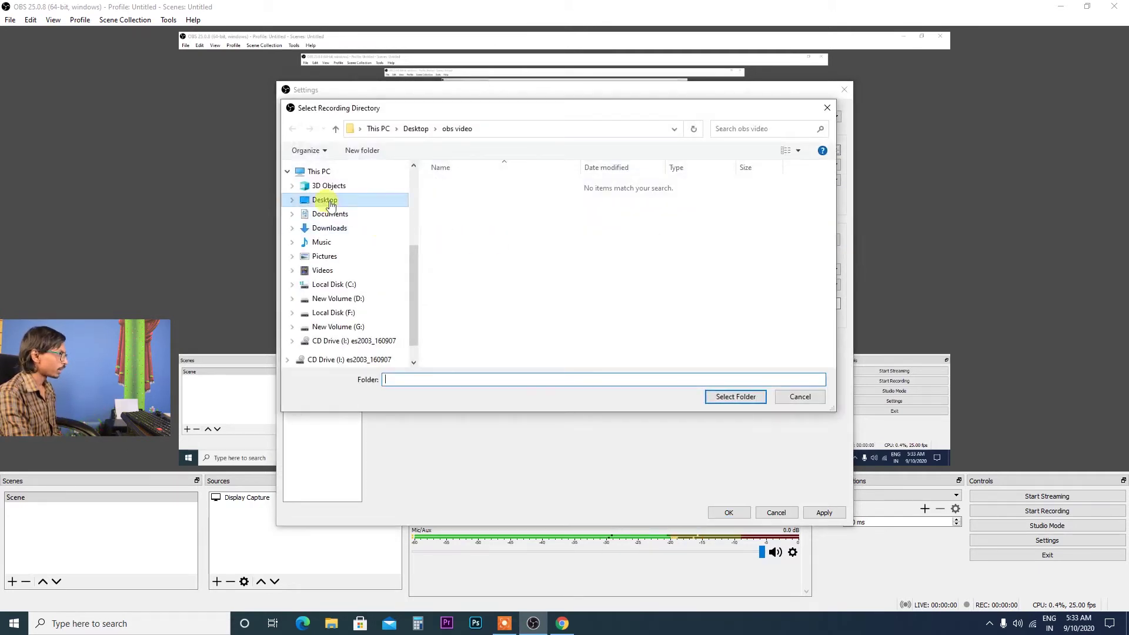
pyautogui.click(326, 201)
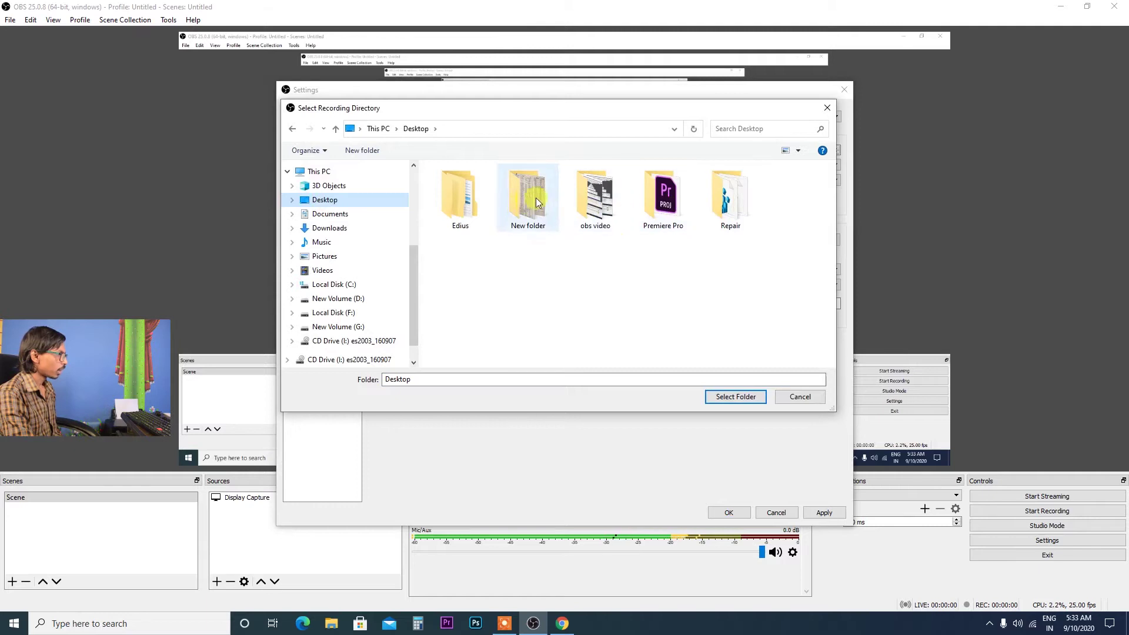
pyautogui.click(591, 196)
pyautogui.doubleClick(595, 199)
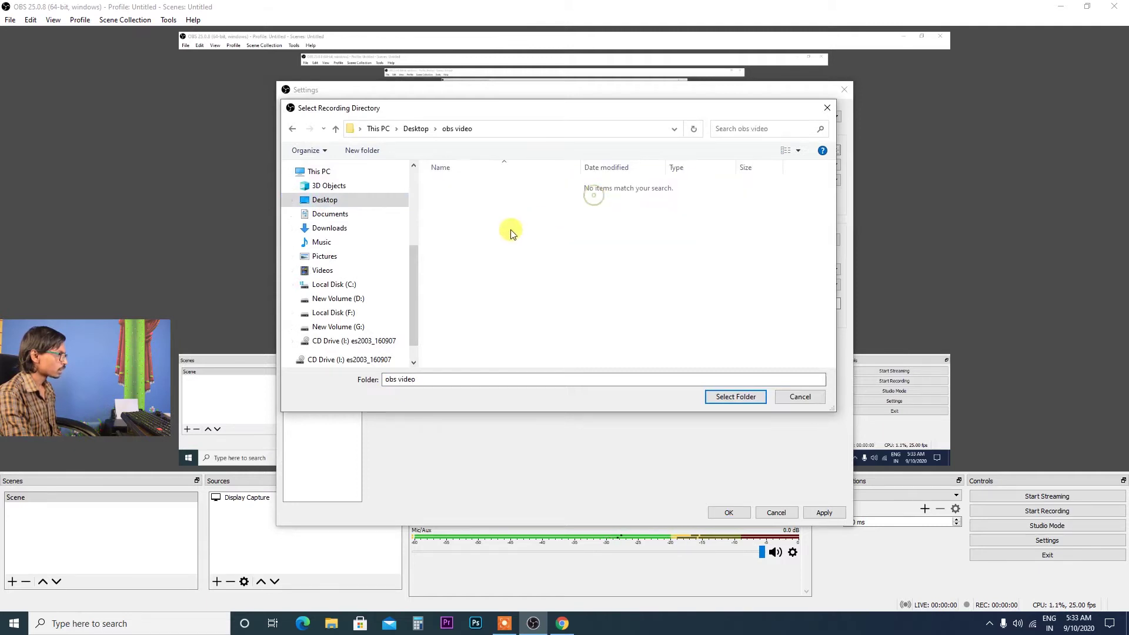
pyautogui.click(335, 128)
pyautogui.click(599, 194)
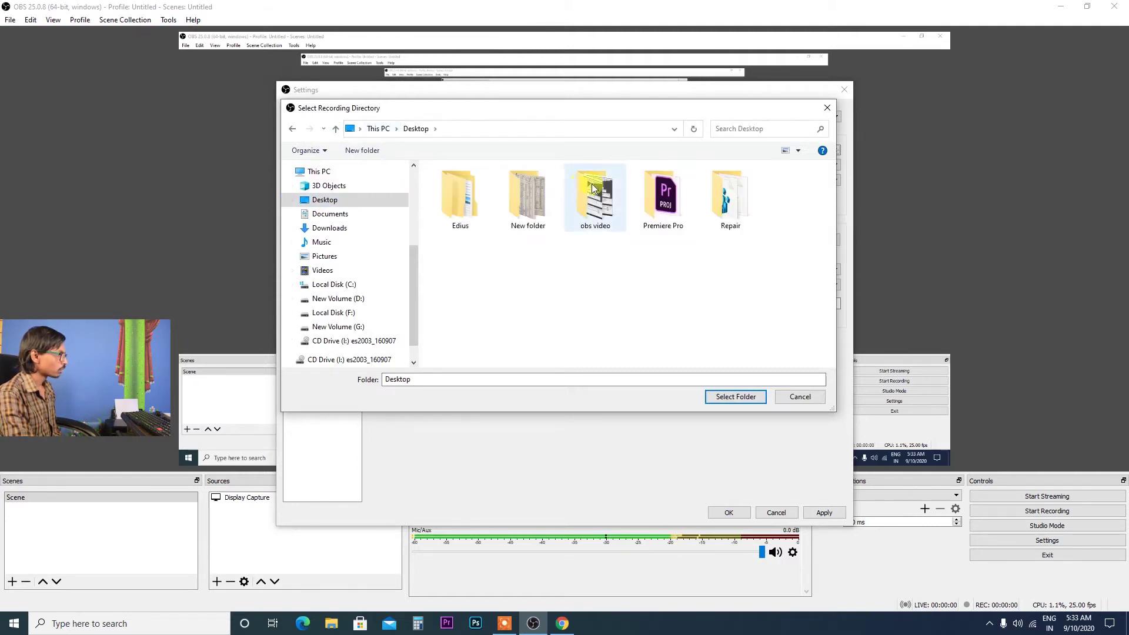
pyautogui.press('Delete')
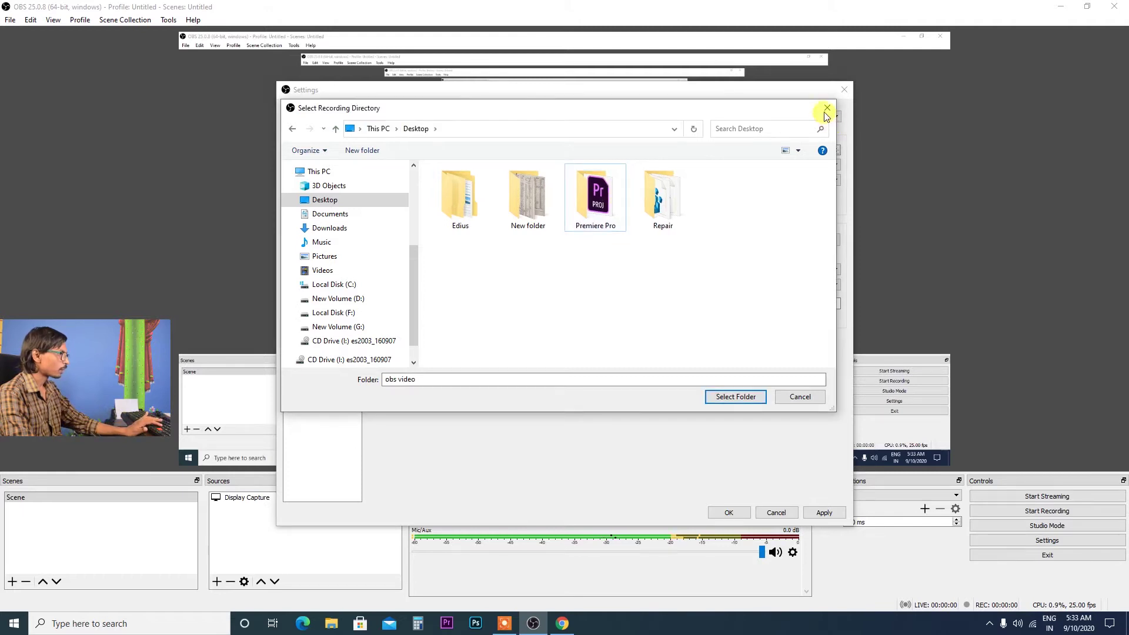
pyautogui.click(826, 109)
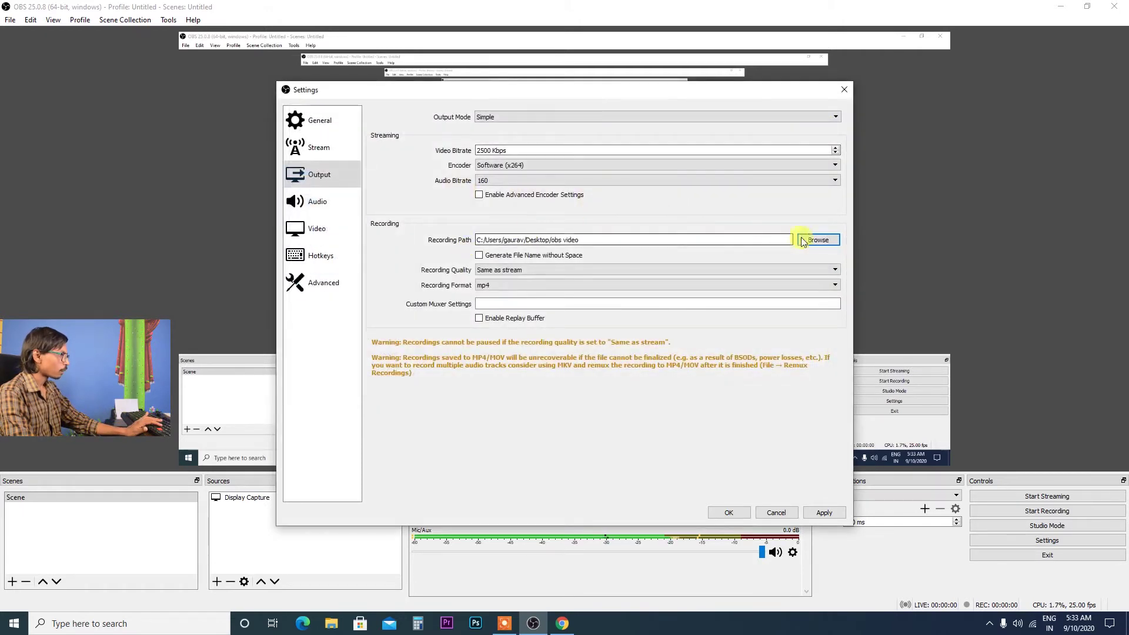
# Browse for the recording path again and create a new folder named obs on the Desktop.
pyautogui.click(818, 240)
pyautogui.rightClick(577, 255)
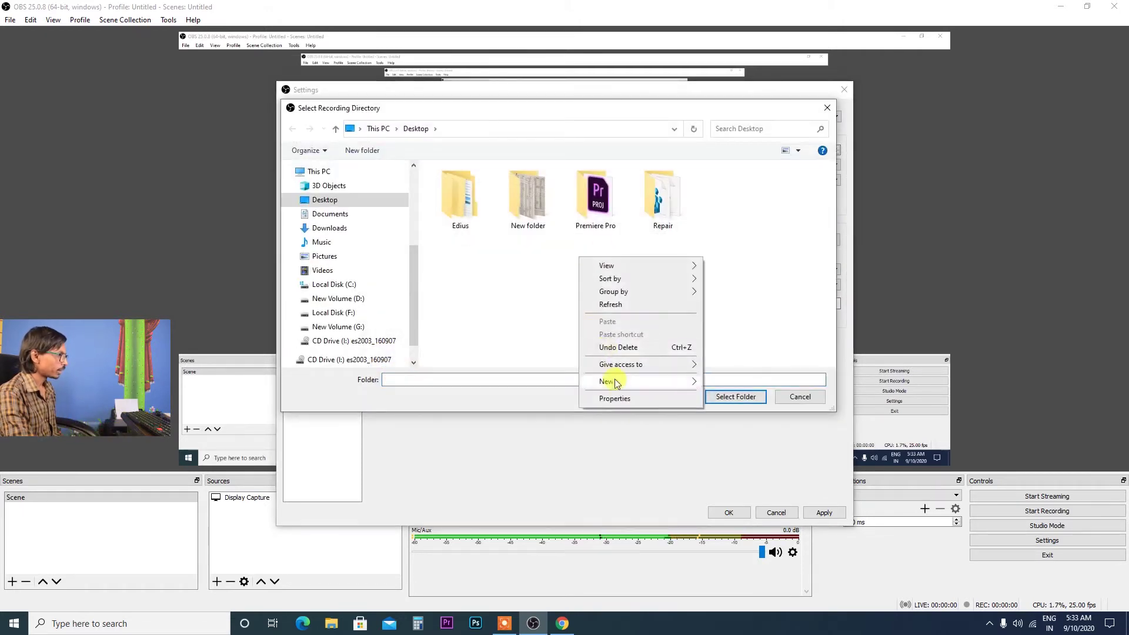
pyautogui.moveTo(629, 382)
pyautogui.click(729, 381)
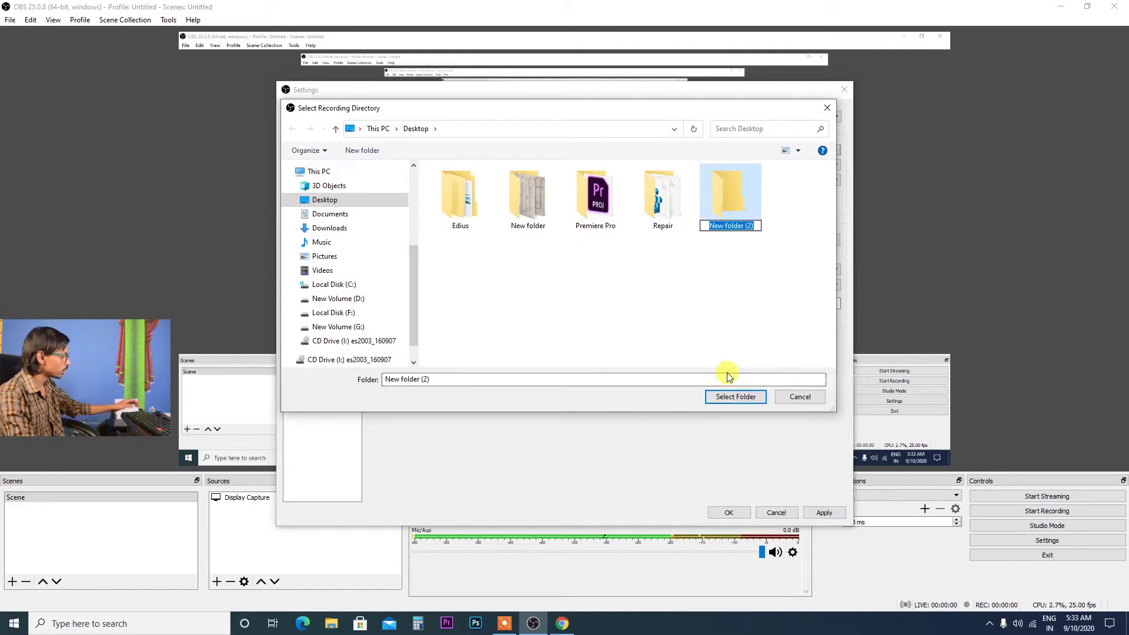
pyautogui.write('obs')
pyautogui.click(746, 282)
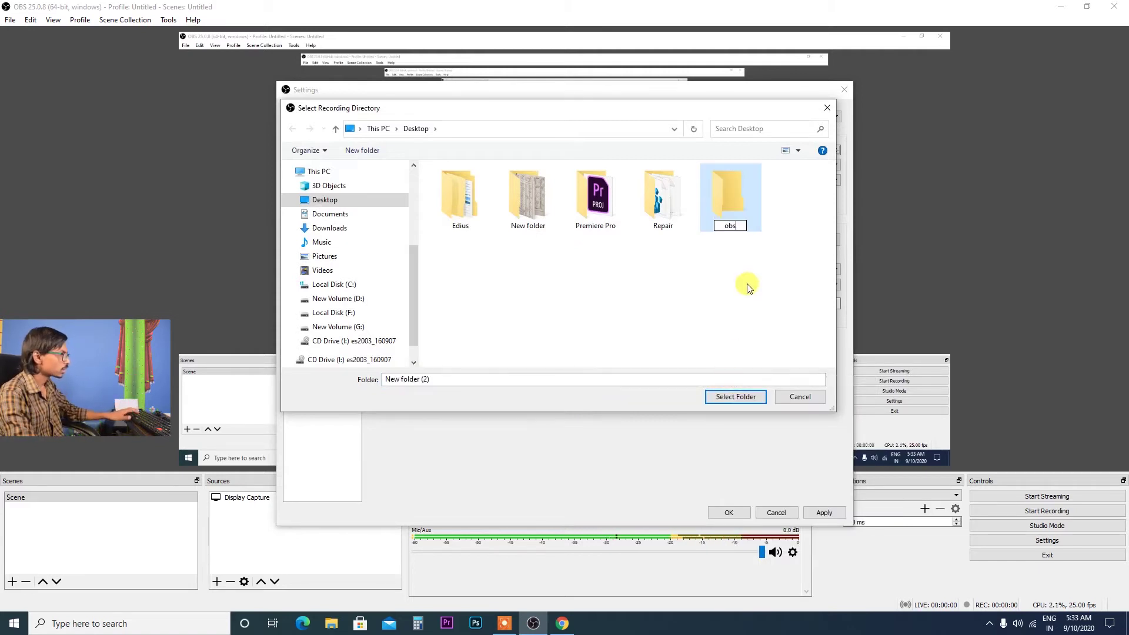
# Rename the obs folder as obs video, select it as the recording path and apply the settings.
pyautogui.click(735, 202)
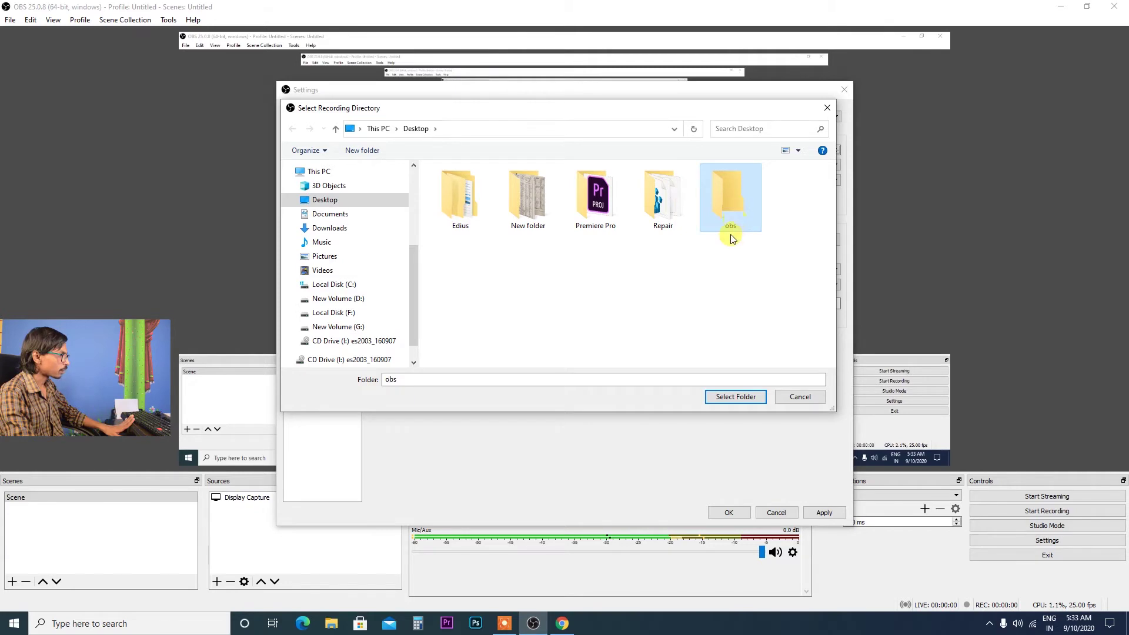
pyautogui.rightClick(730, 218)
pyautogui.click(764, 501)
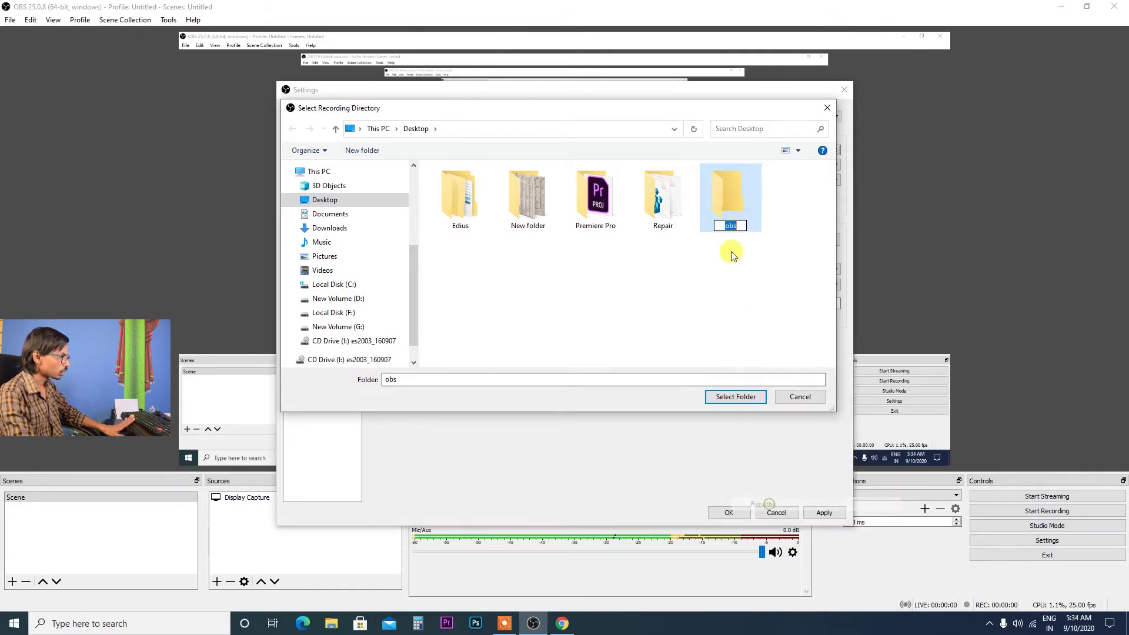
pyautogui.press('Right')
pyautogui.write('vi')
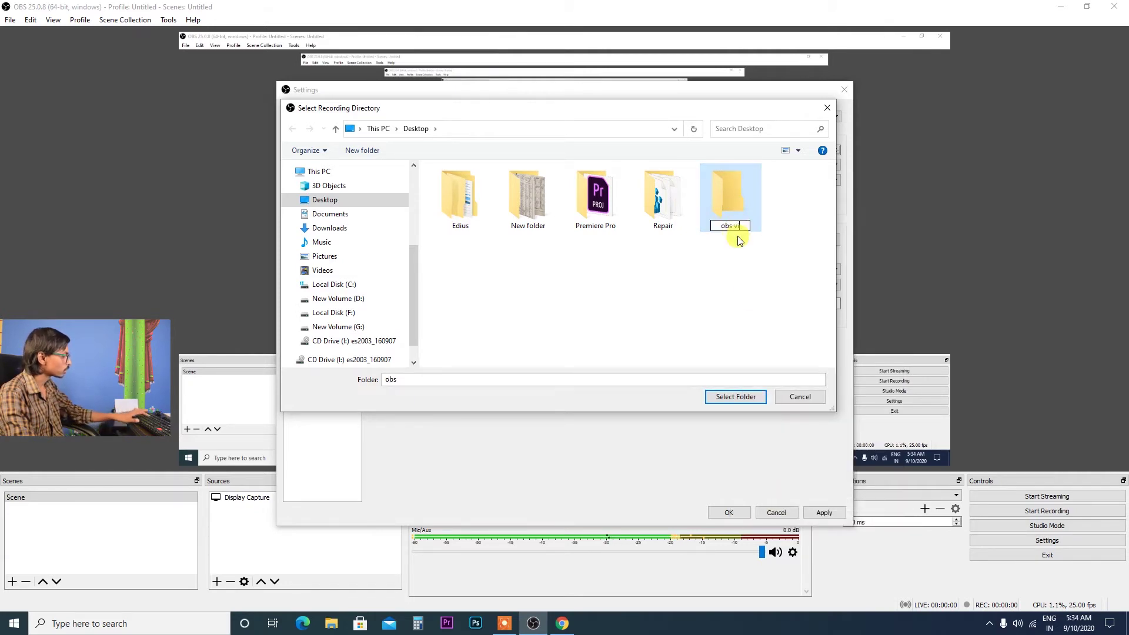
pyautogui.write('deo')
pyautogui.press('Return')
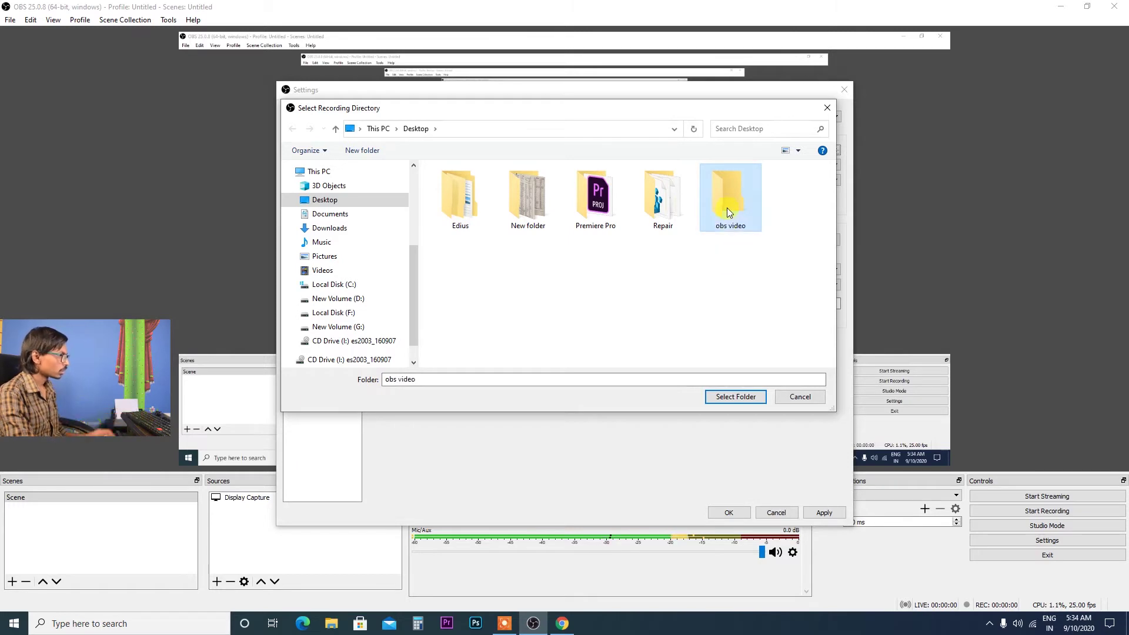
pyautogui.click(745, 396)
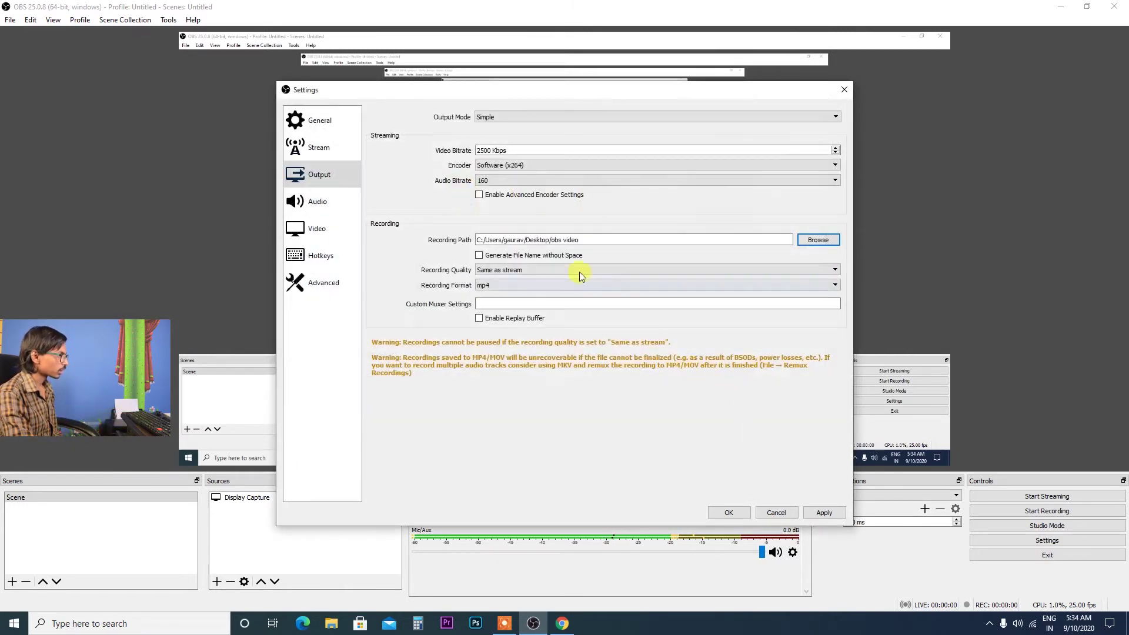
pyautogui.click(821, 515)
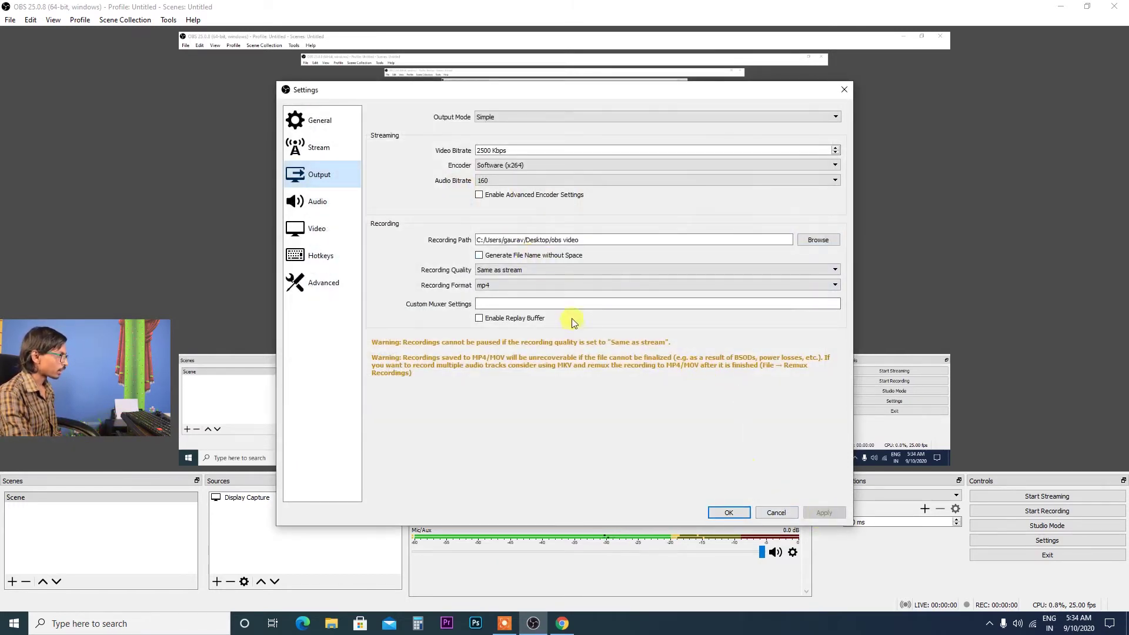
# Select mp4 as the recording format and review the audio and video settings.
pyautogui.click(509, 286)
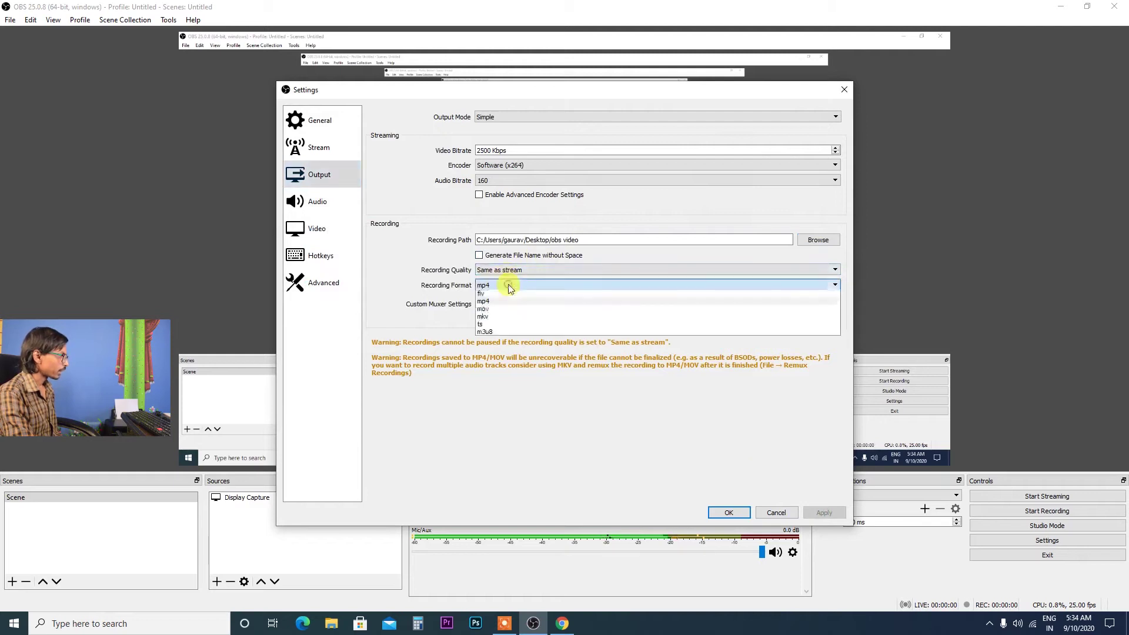
pyautogui.click(484, 303)
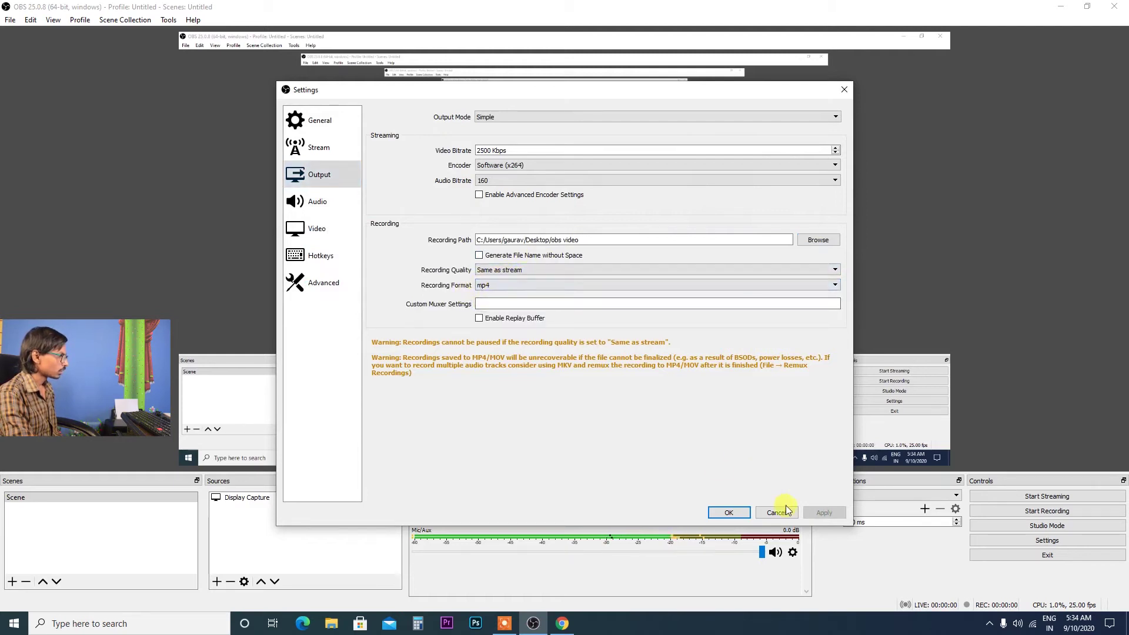
pyautogui.click(321, 206)
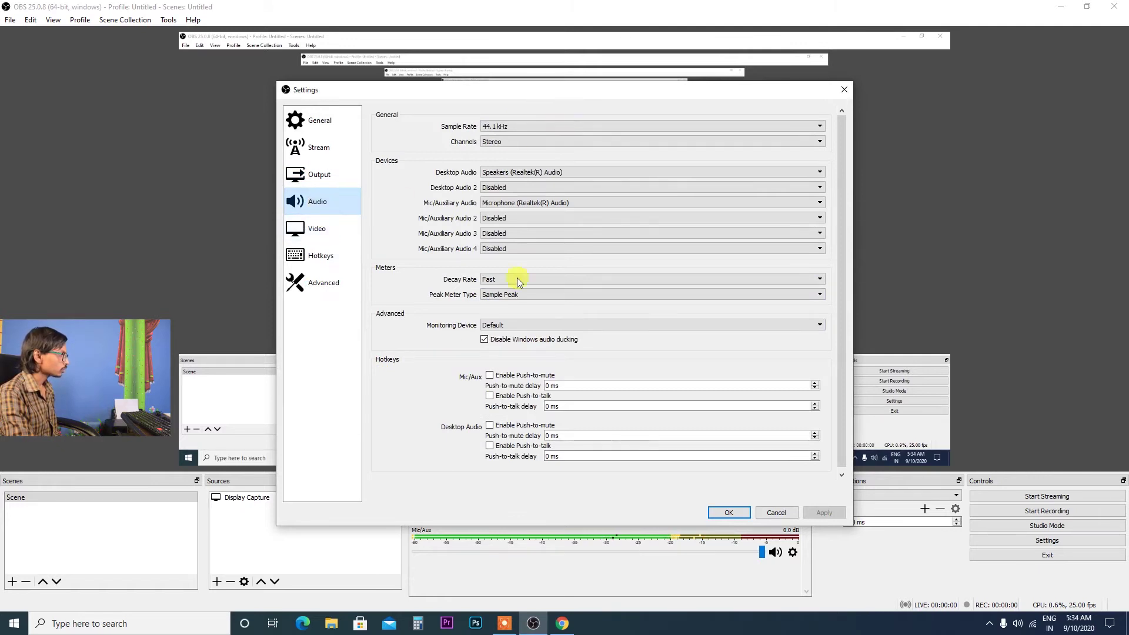
pyautogui.click(323, 233)
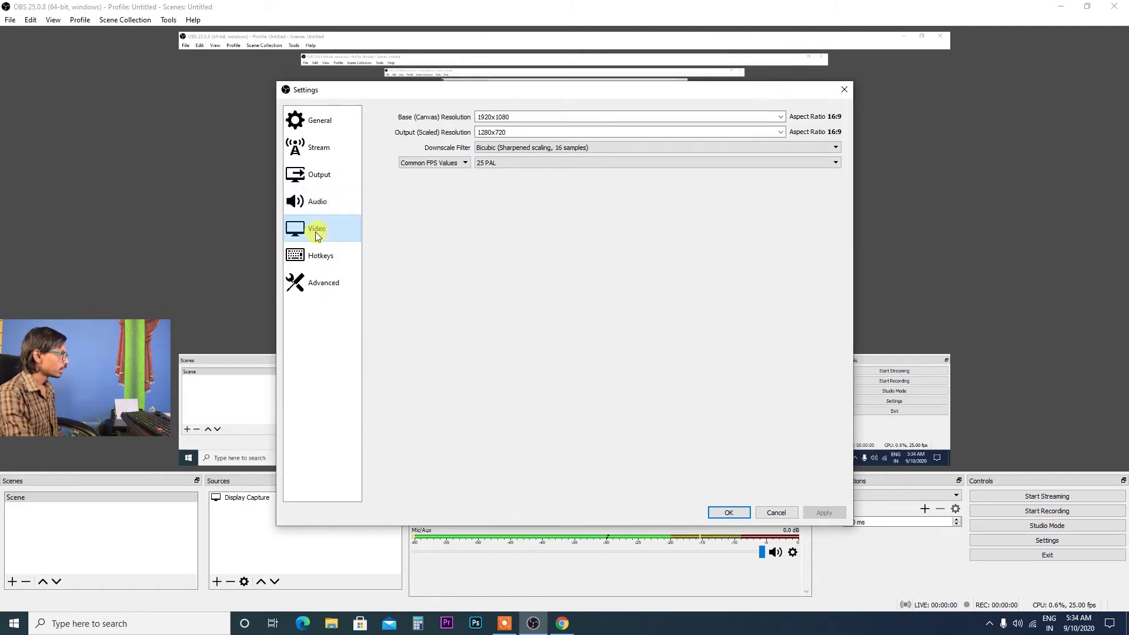
# Switch the output mode to Advanced and select x264 as the streaming encoder.
pyautogui.click(316, 178)
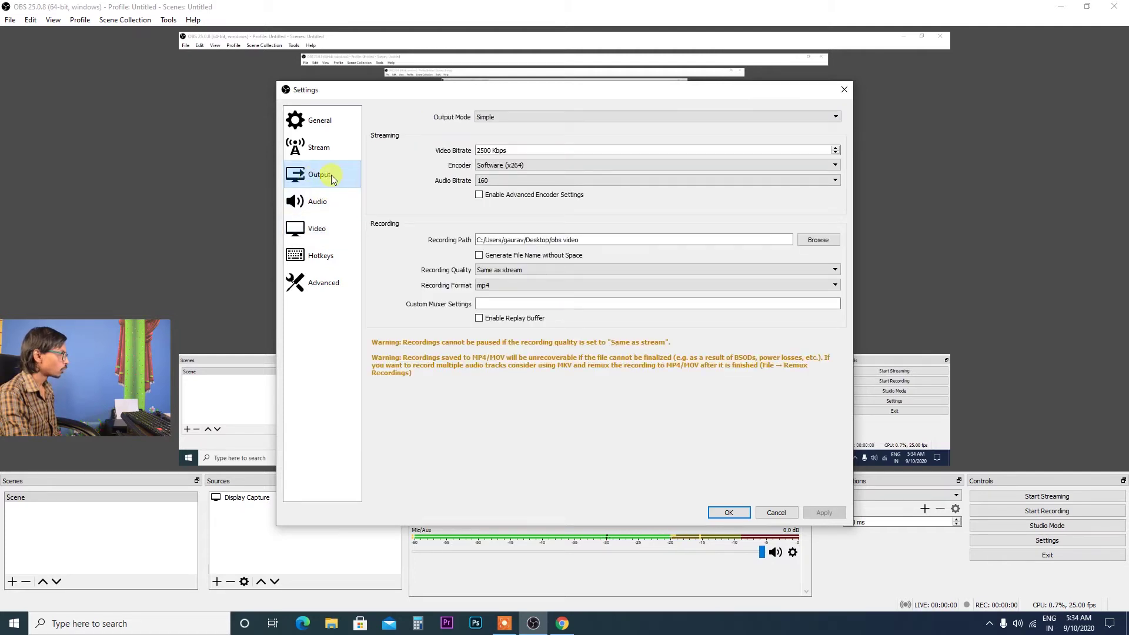
pyautogui.click(512, 115)
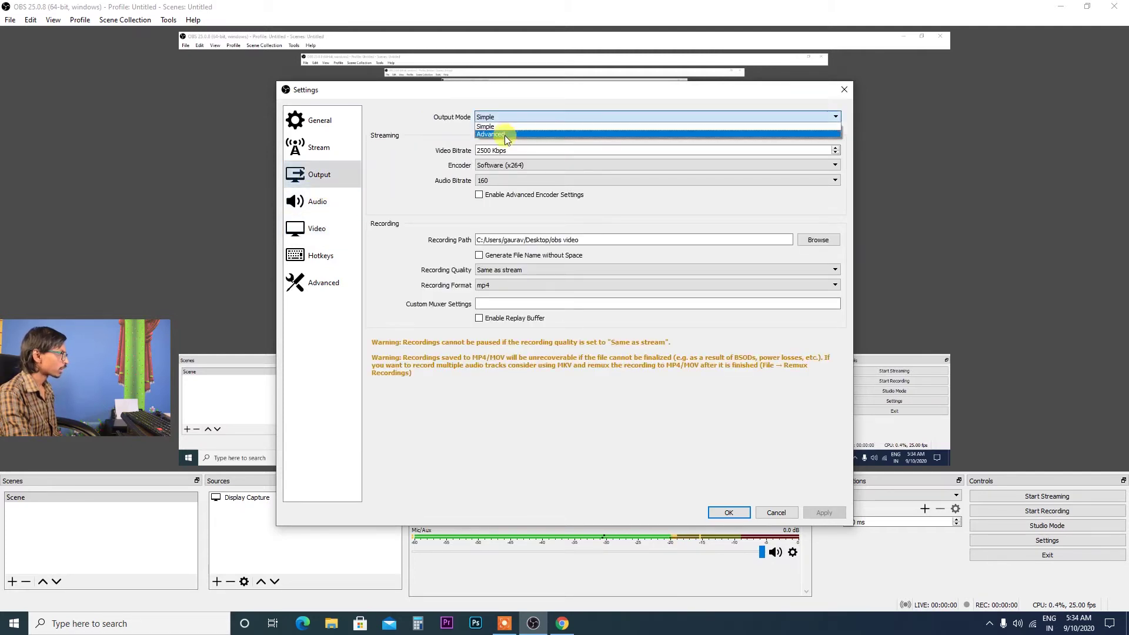
pyautogui.click(505, 135)
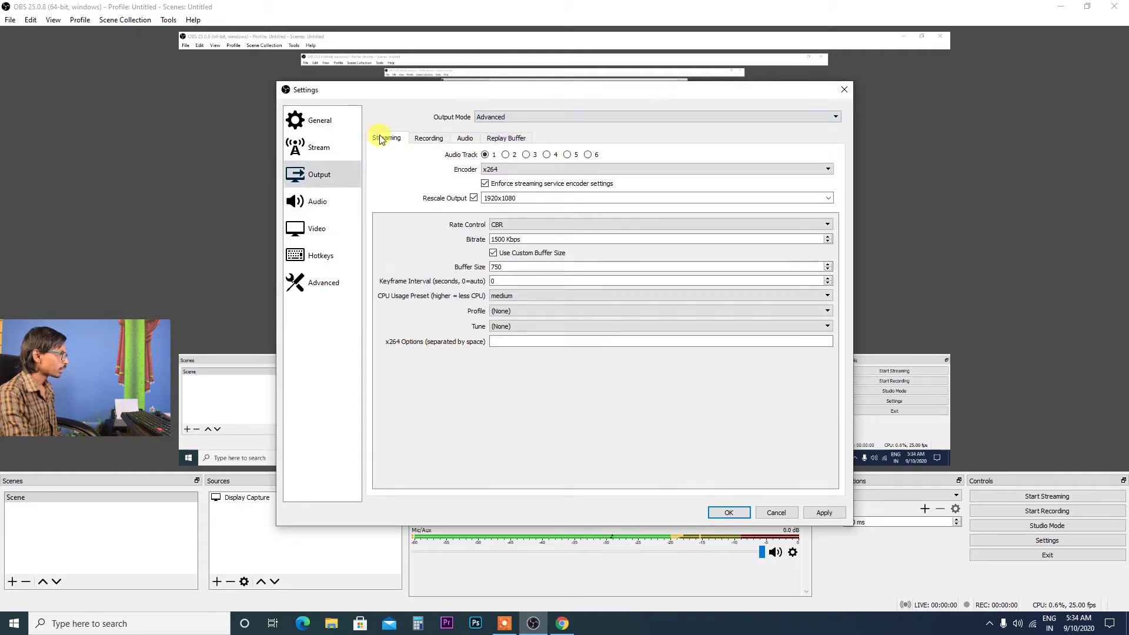
pyautogui.click(507, 171)
pyautogui.click(507, 174)
pyautogui.click(507, 172)
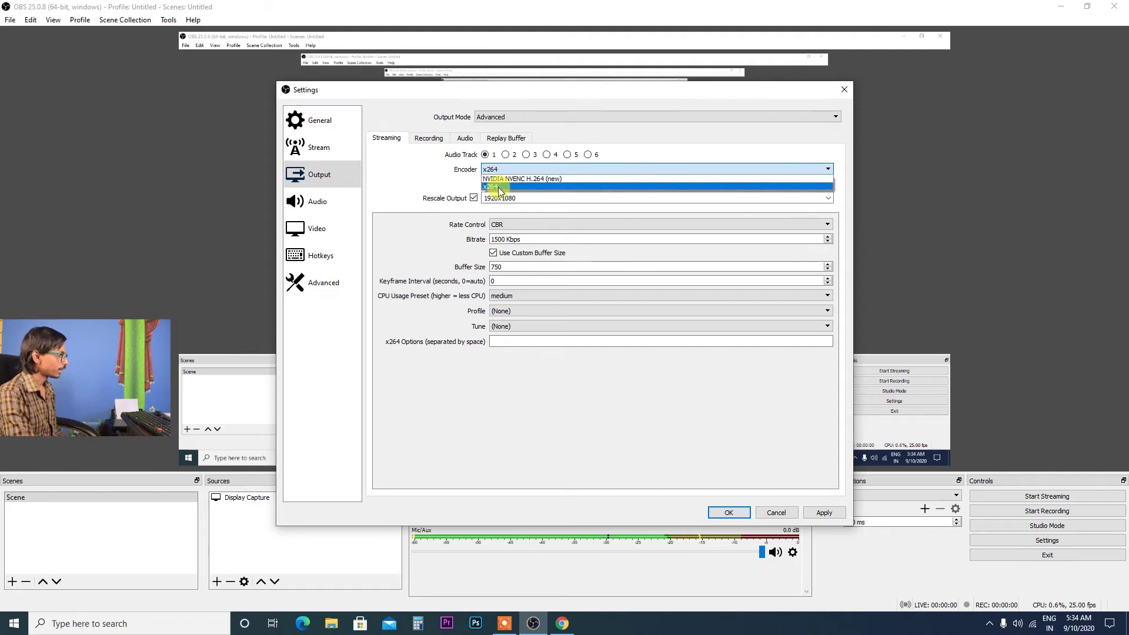
pyautogui.click(499, 187)
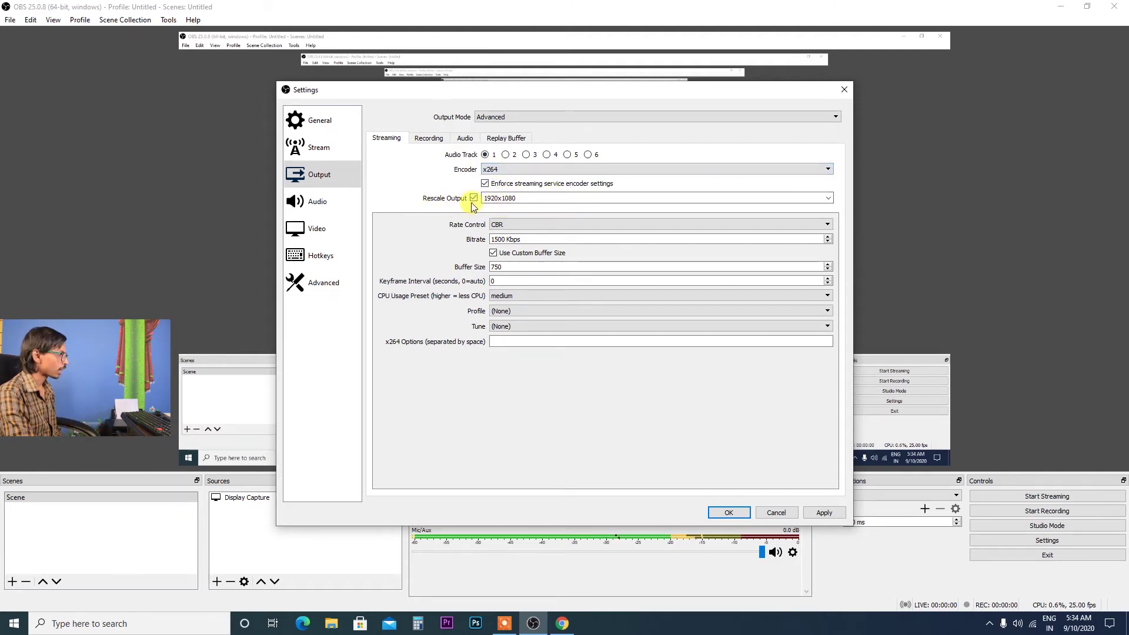
# Set the rescaled streaming output resolution to 1280x720 and apply the settings.
pyautogui.click(826, 198)
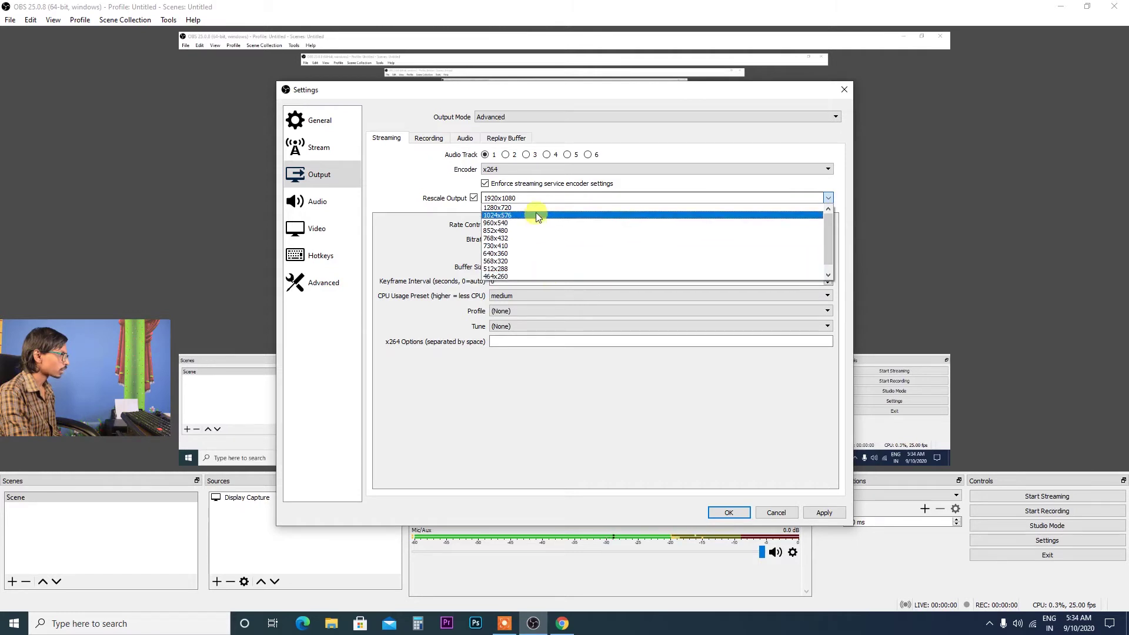
pyautogui.click(508, 200)
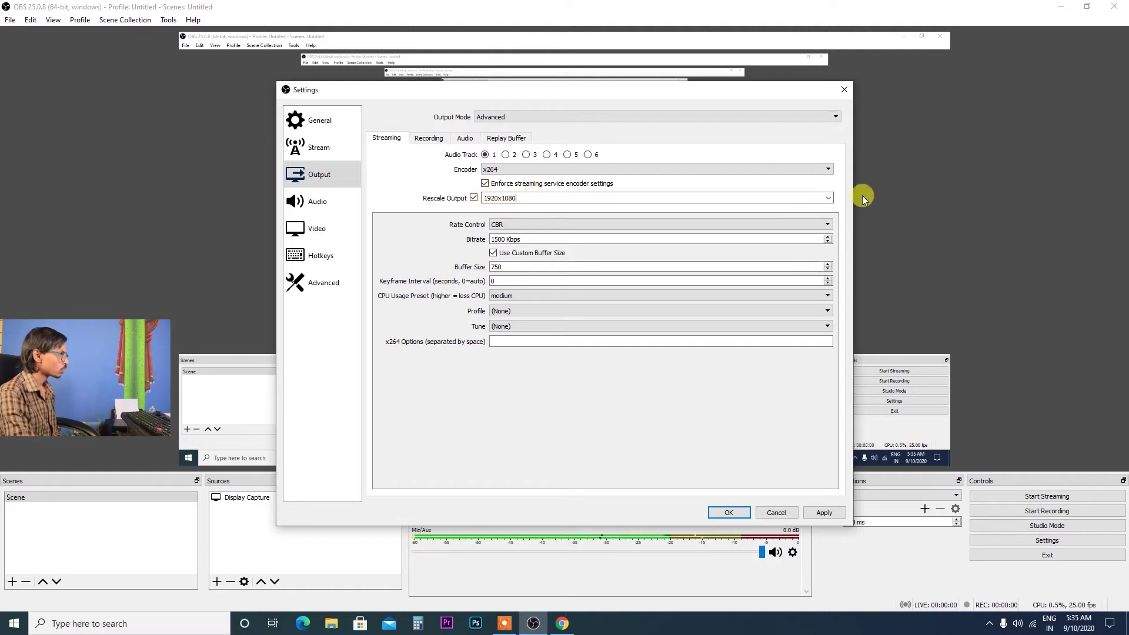
pyautogui.click(827, 200)
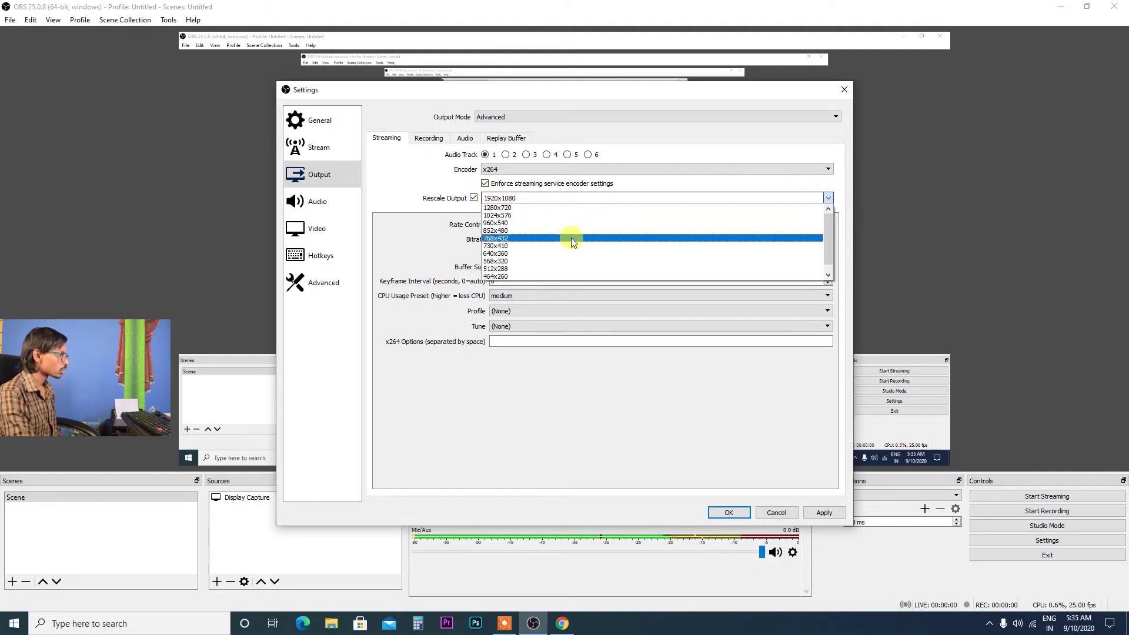
pyautogui.click(556, 209)
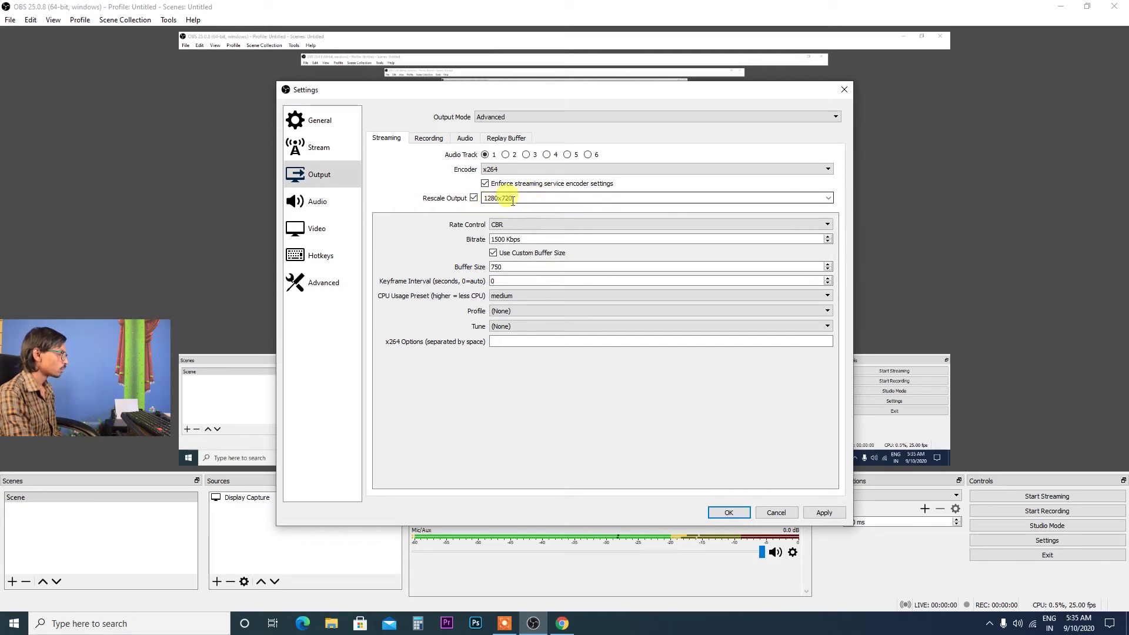
pyautogui.click(824, 512)
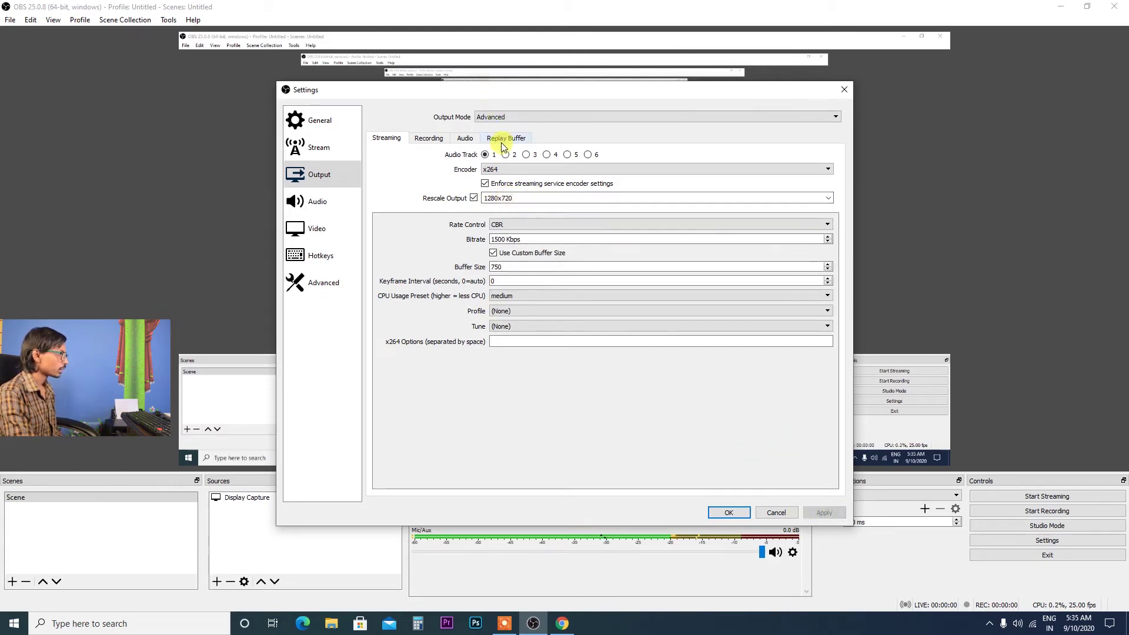
# Check the Advanced output mode and review its recording, audio, replay buffer and streaming settings.
pyautogui.click(489, 117)
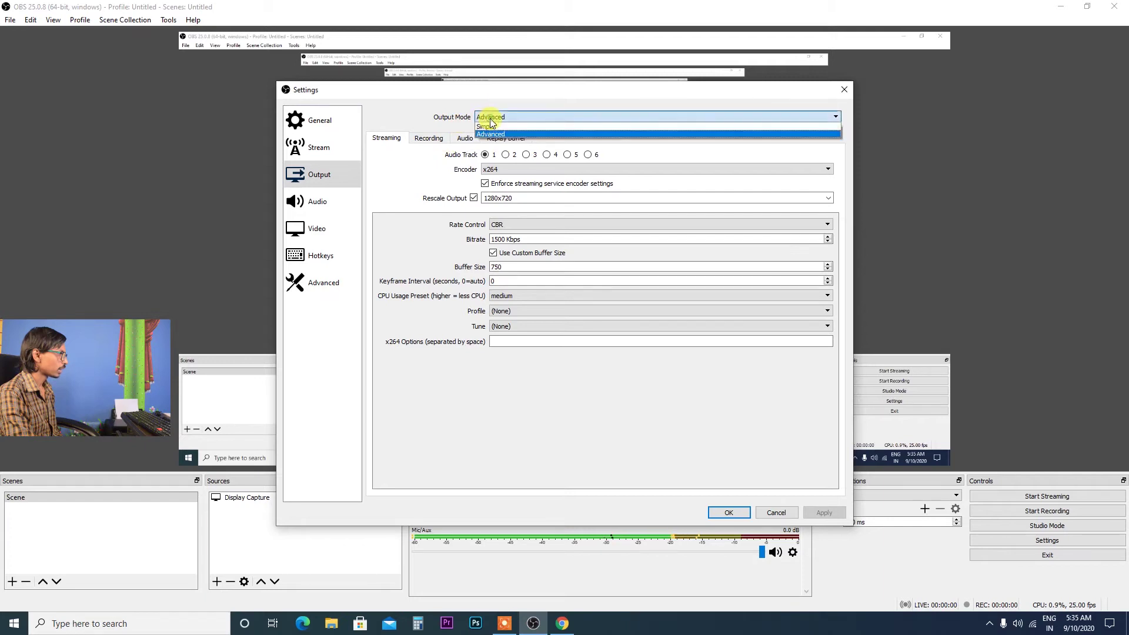
pyautogui.click(498, 138)
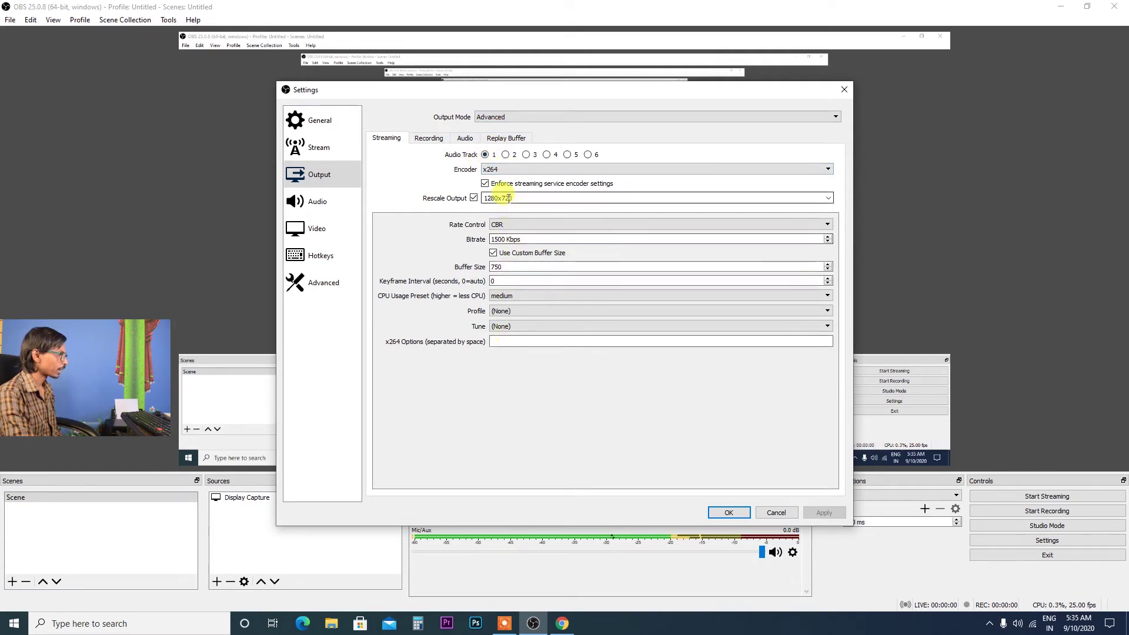
pyautogui.click(429, 138)
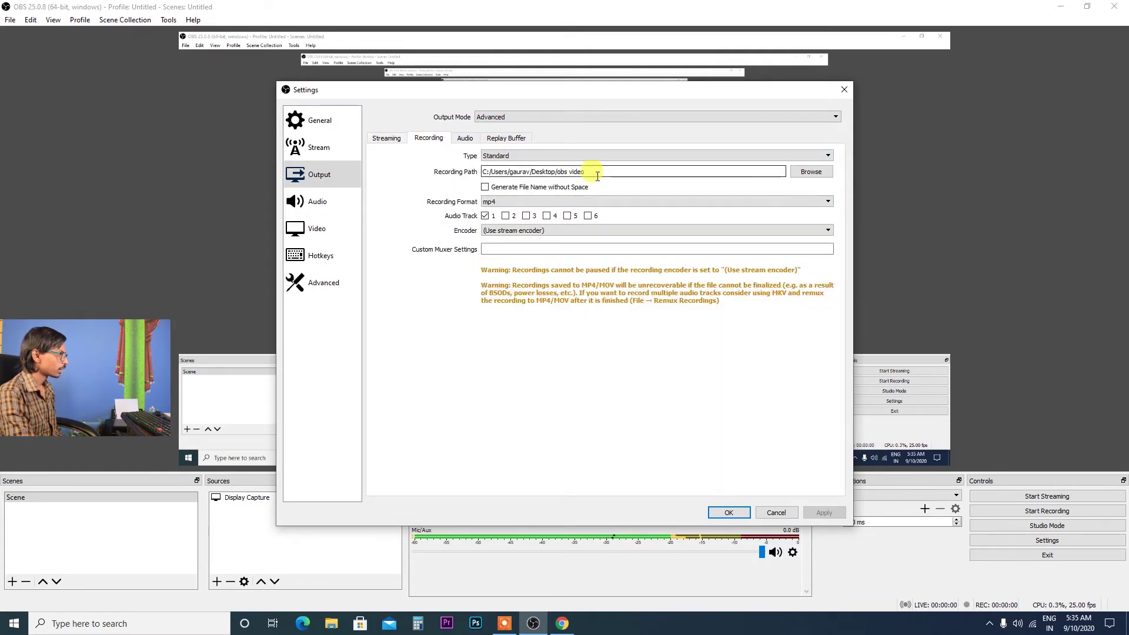
pyautogui.click(467, 137)
pyautogui.click(503, 139)
pyautogui.click(387, 140)
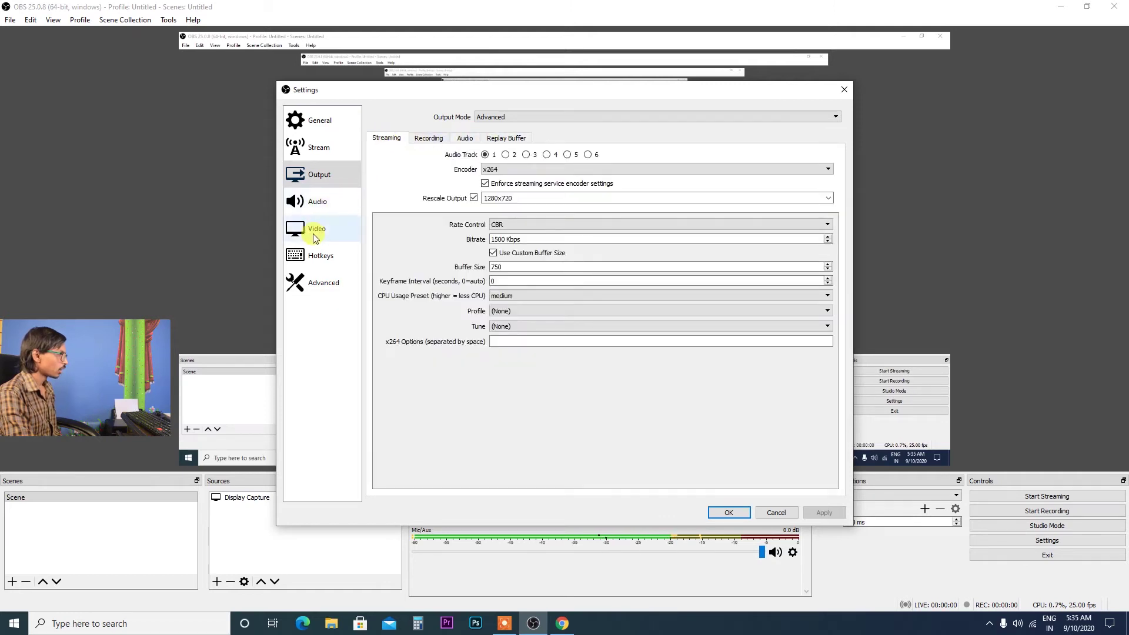
# Review the audio devices and the base and output video resolution options, and accept and close the settings.
pyautogui.click(314, 203)
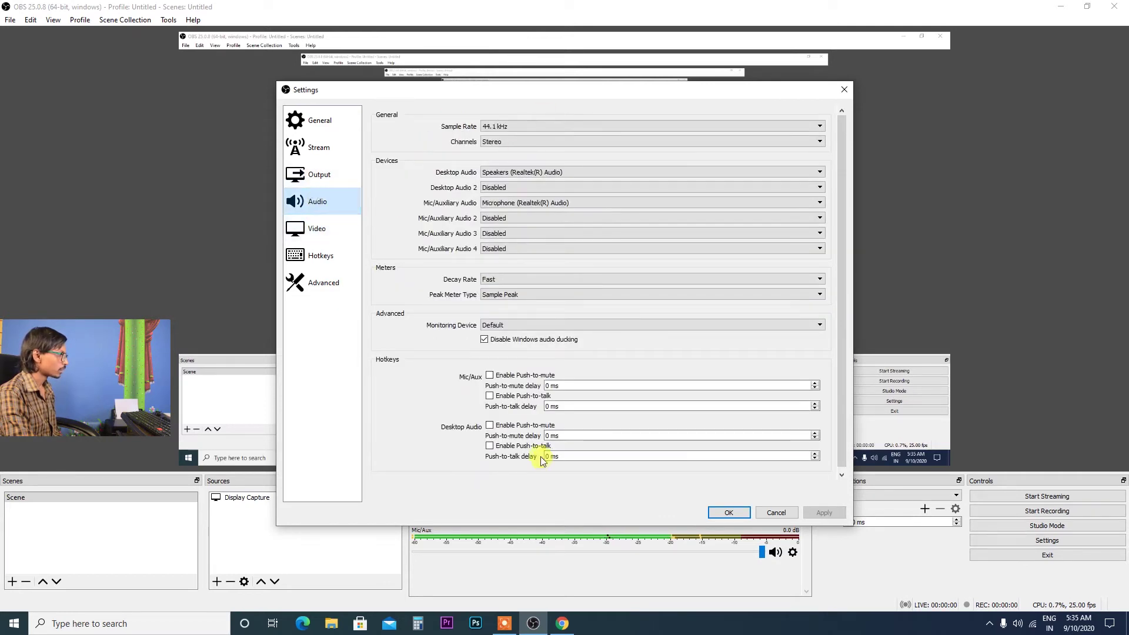
pyautogui.click(306, 229)
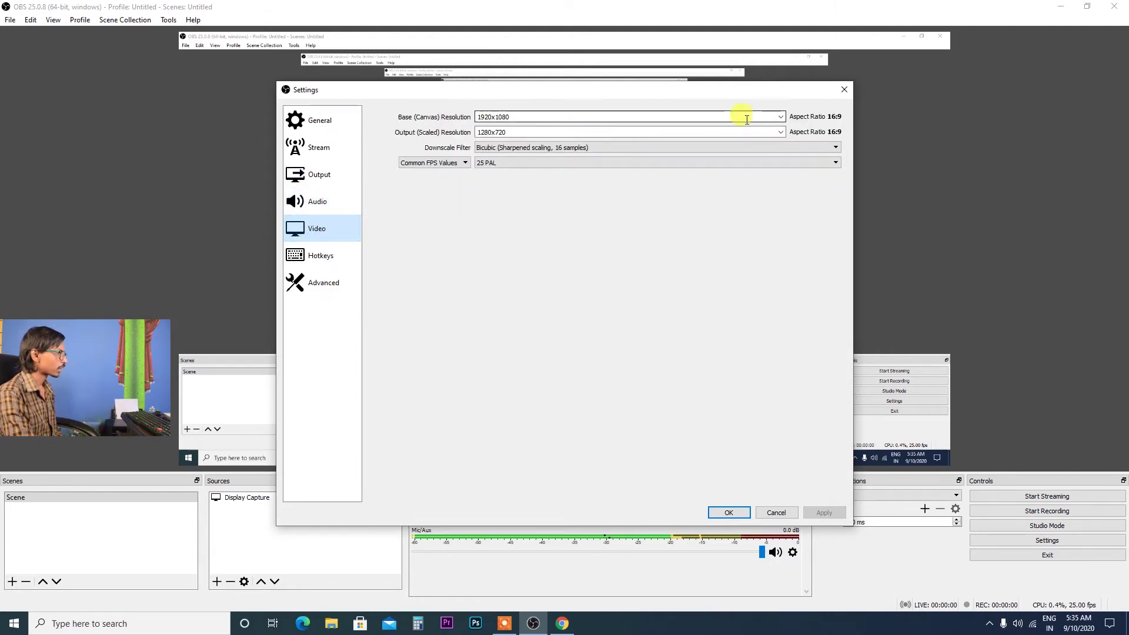
pyautogui.click(781, 117)
pyautogui.click(782, 117)
pyautogui.click(782, 117)
pyautogui.click(783, 117)
pyautogui.click(783, 132)
pyautogui.click(662, 147)
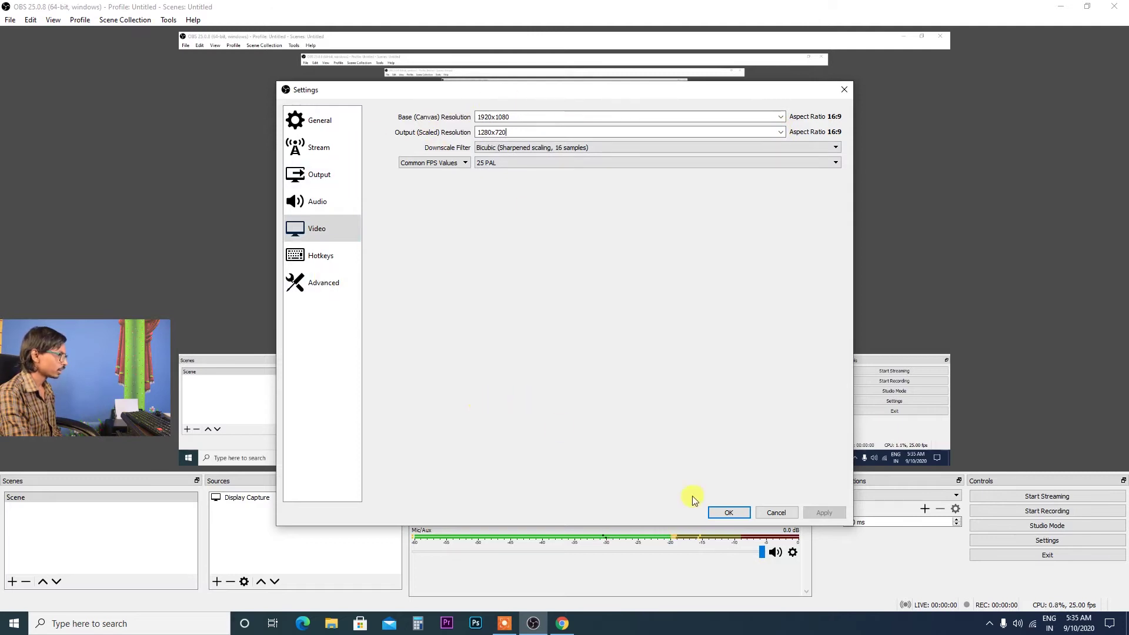
pyautogui.click(726, 512)
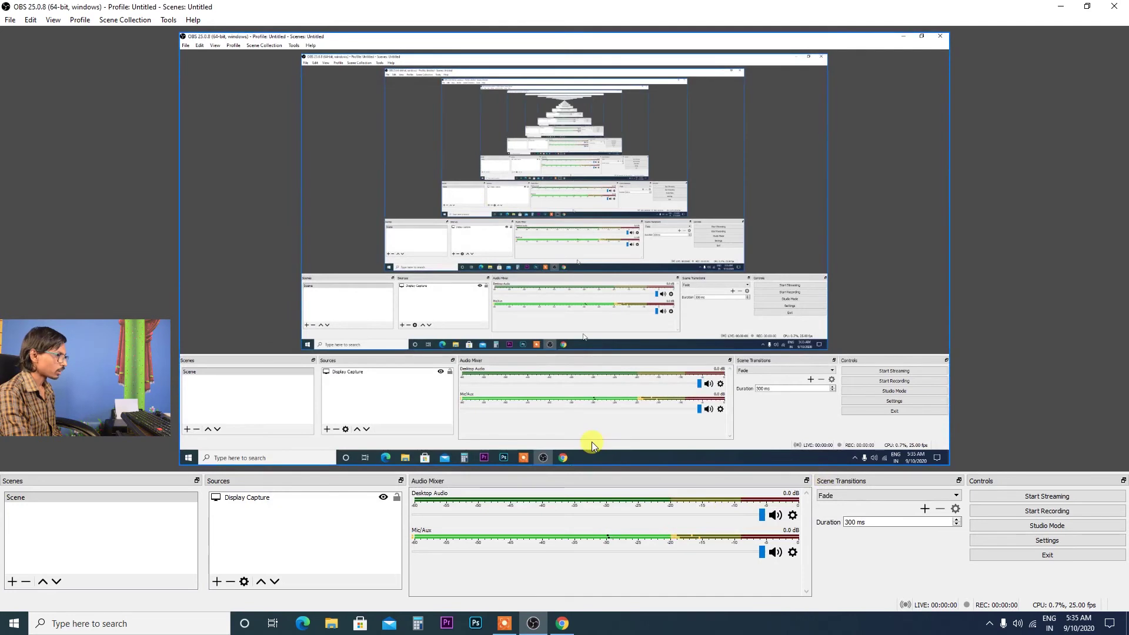
# Remove the existing Display Capture source from the scene and confirm the removal.
pyautogui.click(259, 499)
pyautogui.press('Delete')
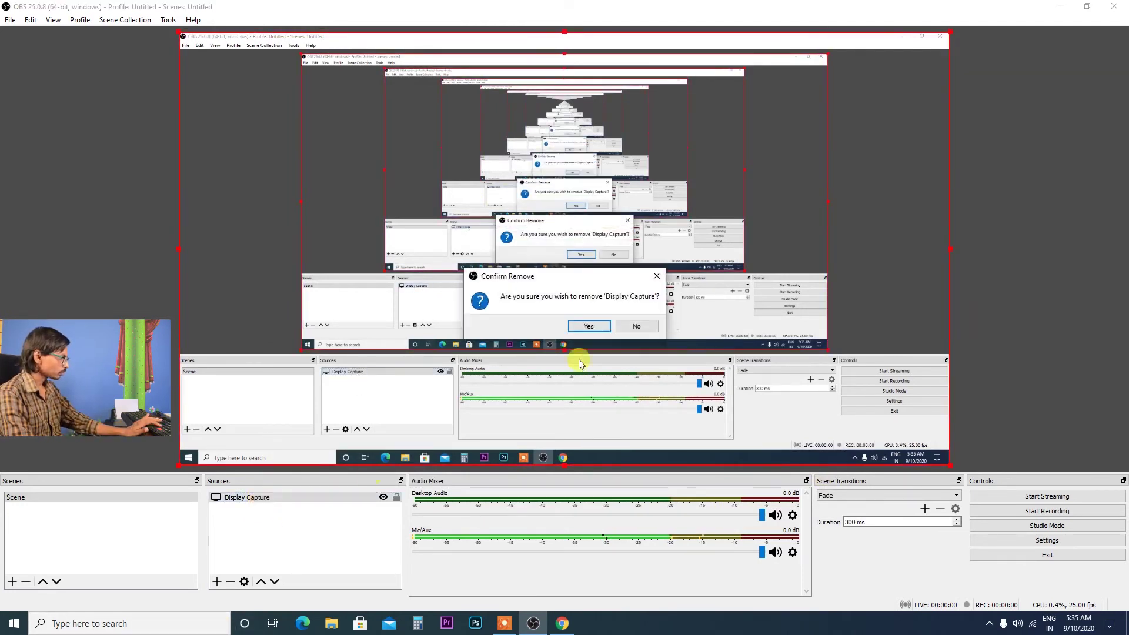
pyautogui.click(584, 324)
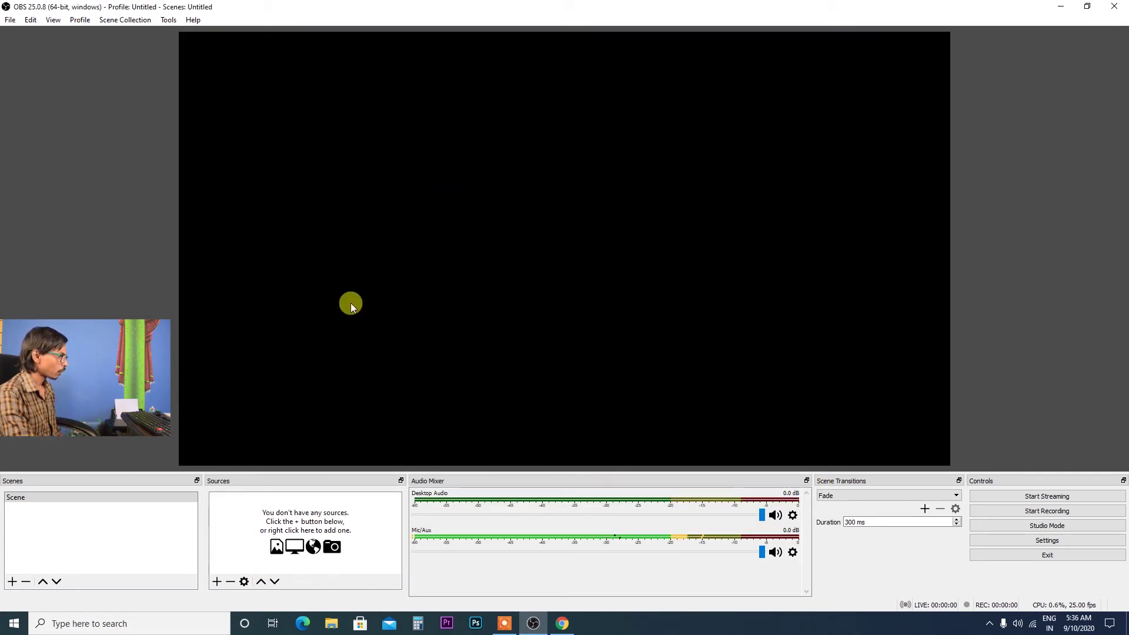
# Add a new Display Capture source for Display 1 with cursor capture enabled.
pyautogui.click(217, 582)
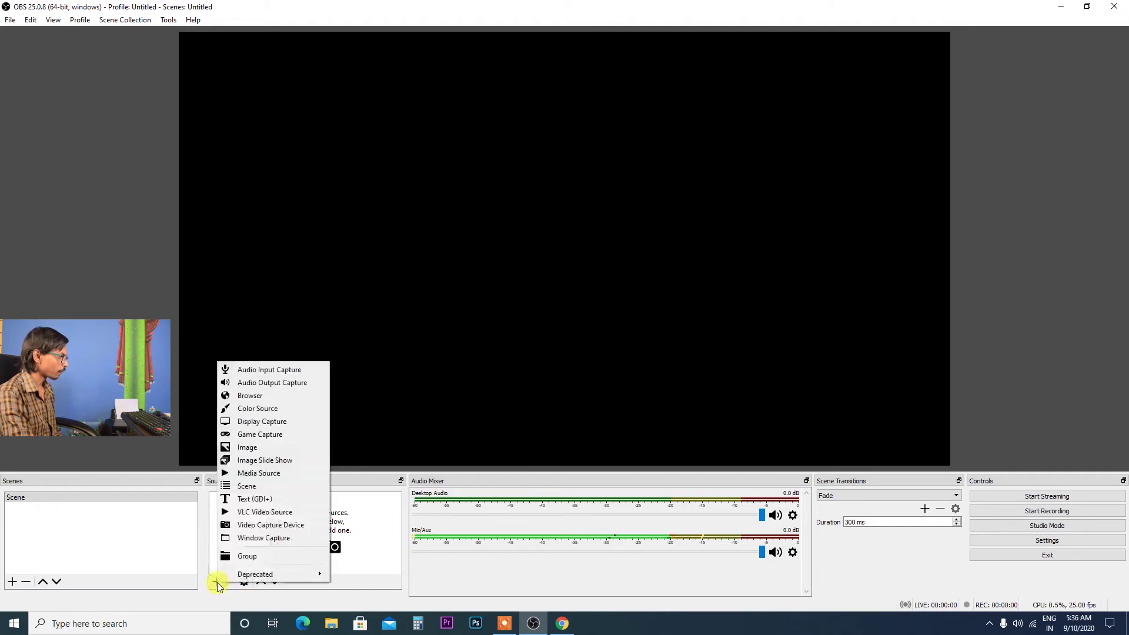
pyautogui.click(265, 422)
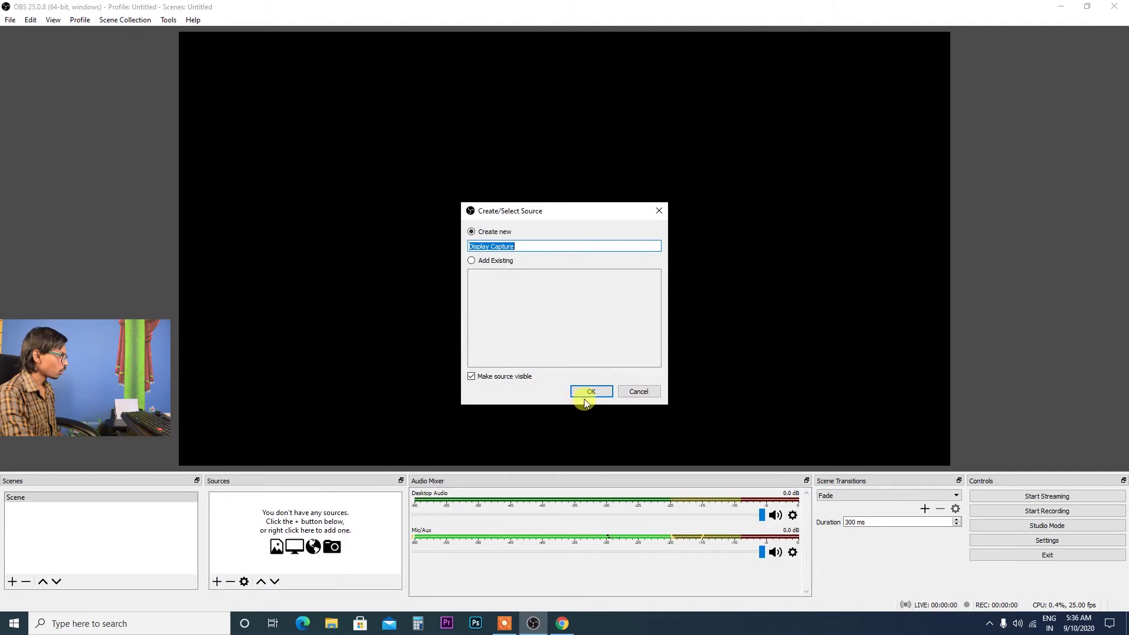
pyautogui.click(590, 392)
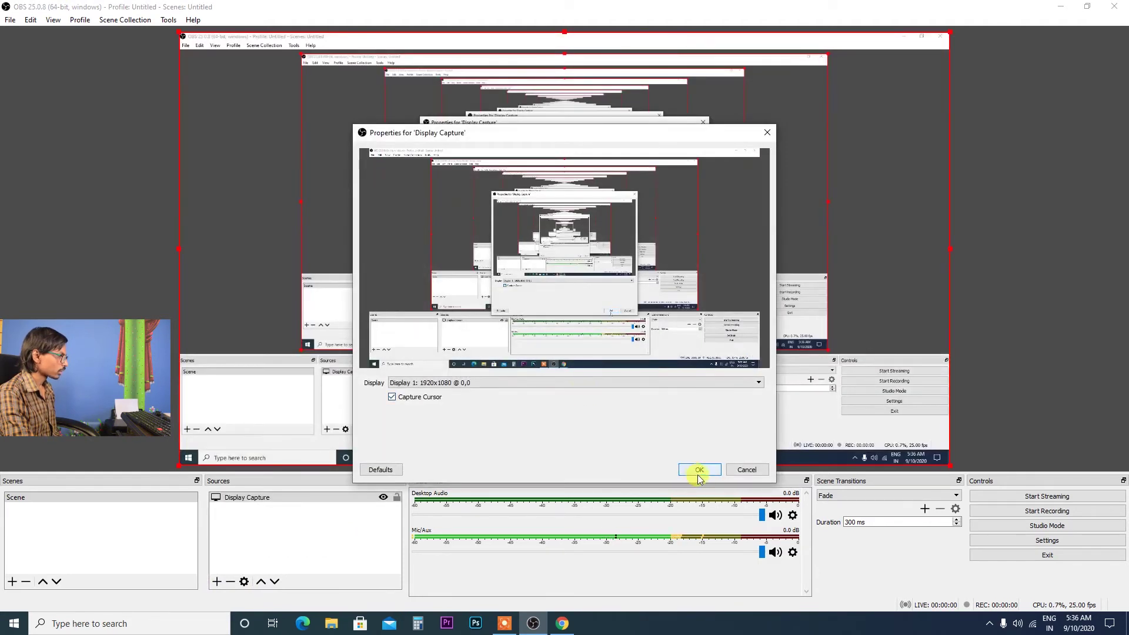
pyautogui.click(697, 470)
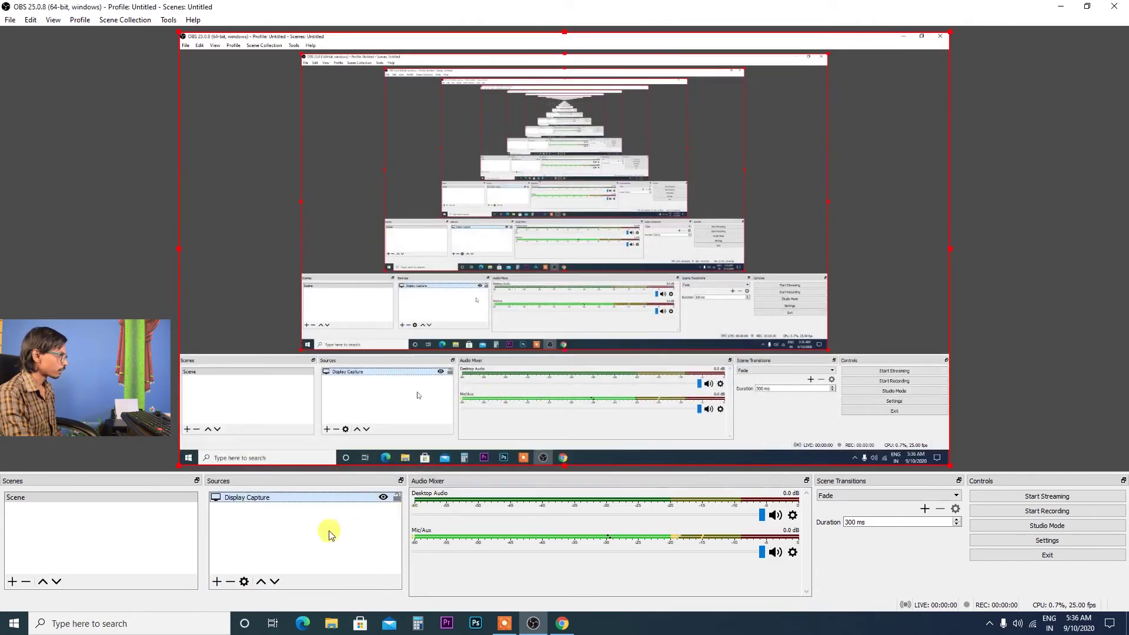
# Set the Mic/Aux device to Microphone (Realtek(R) Audio) in its properties and confirm.
pyautogui.rightClick(575, 538)
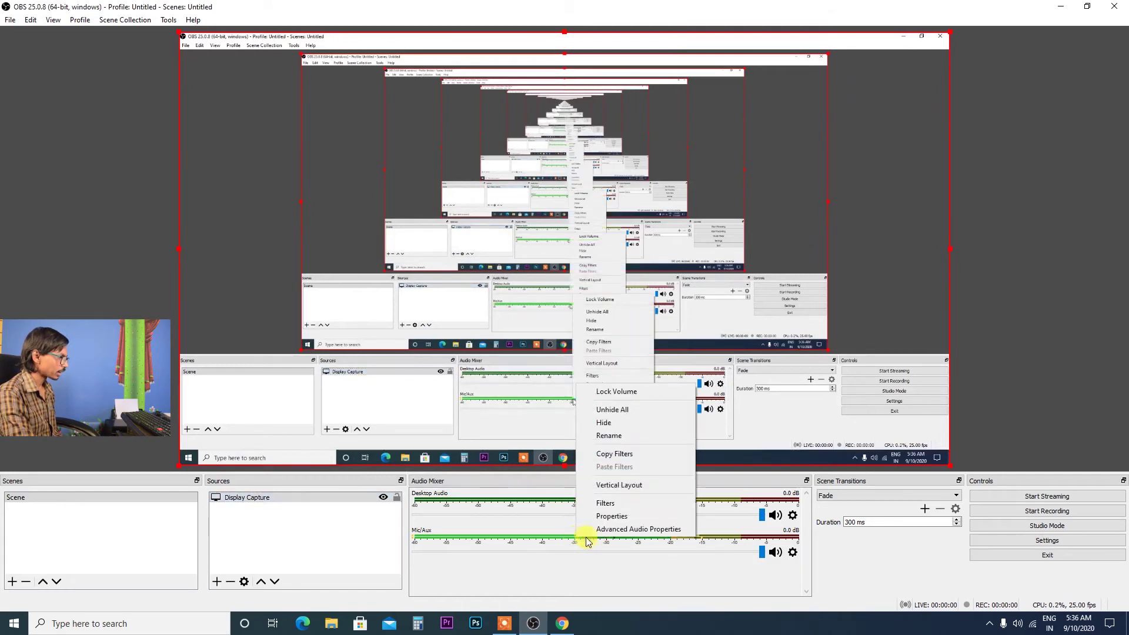
pyautogui.click(610, 521)
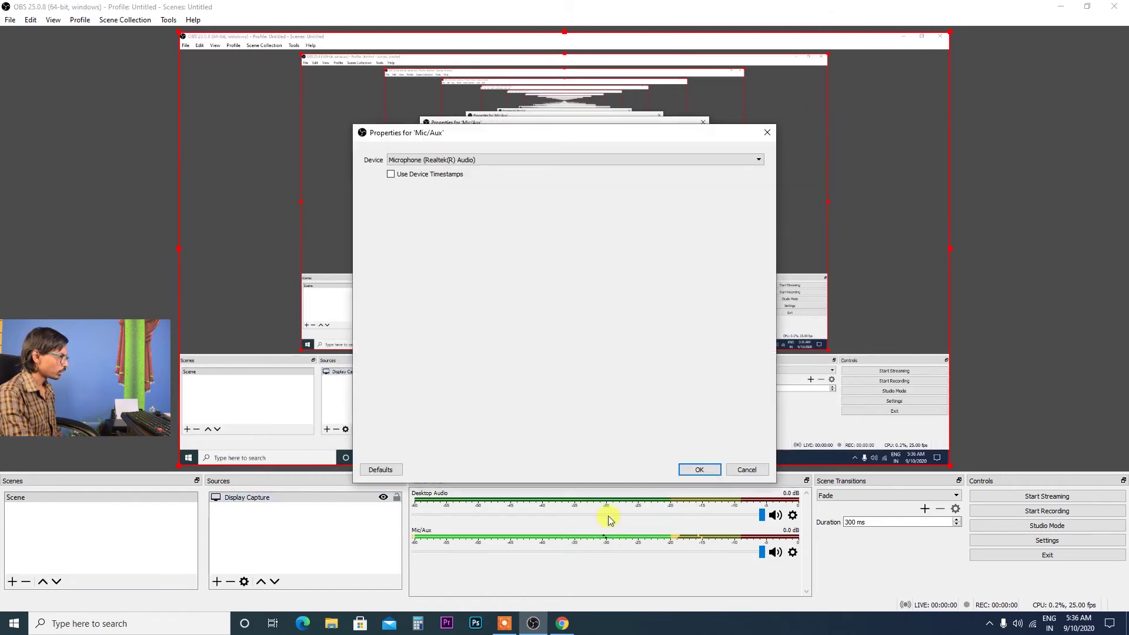
pyautogui.click(423, 159)
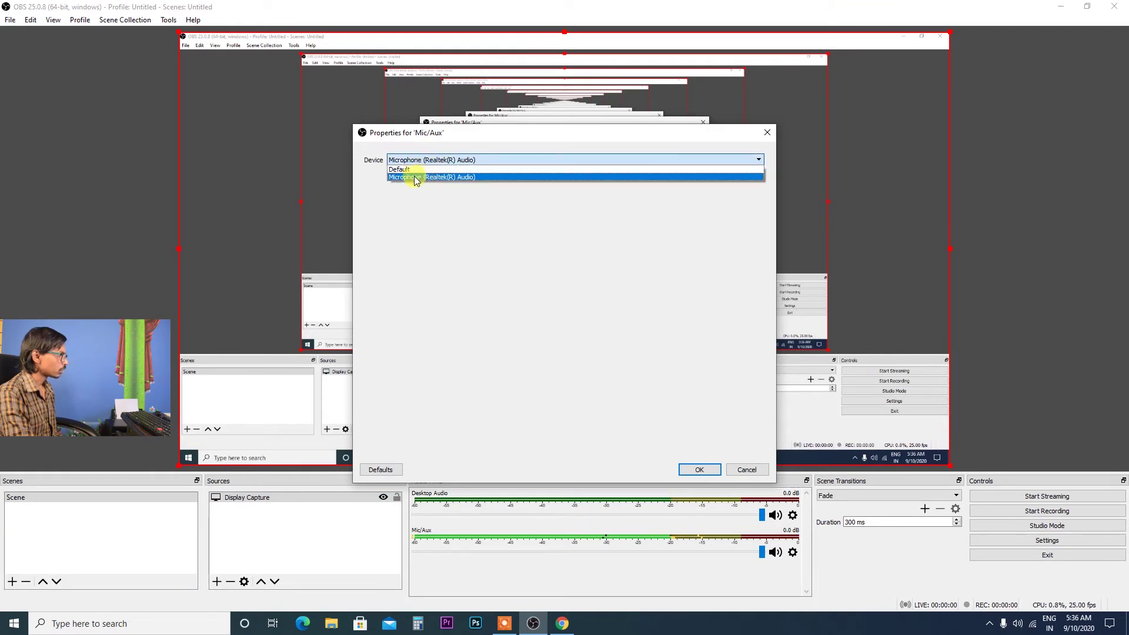
pyautogui.click(429, 176)
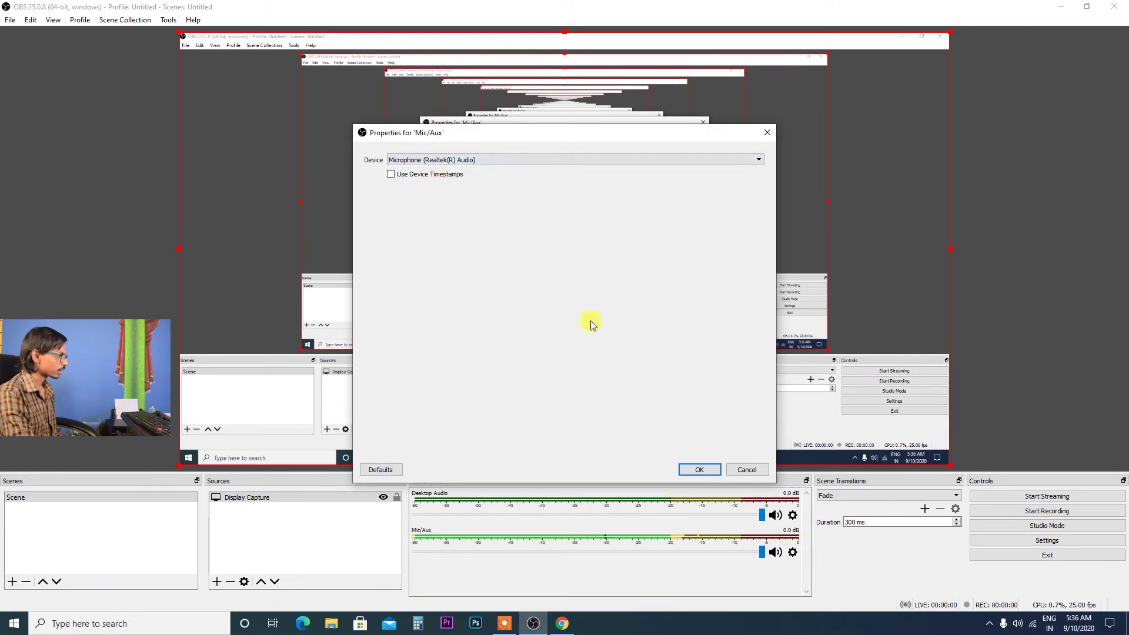
pyautogui.click(697, 472)
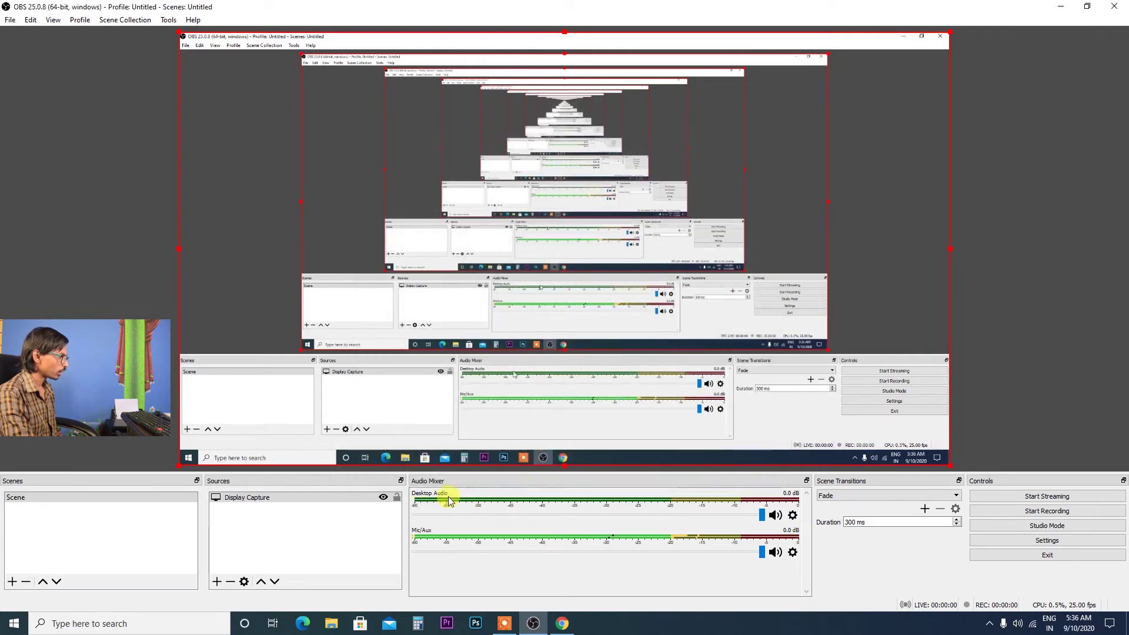
# Set the Desktop Audio device to Speakers (Realtek(R) Audio) in its properties and confirm.
pyautogui.rightClick(557, 503)
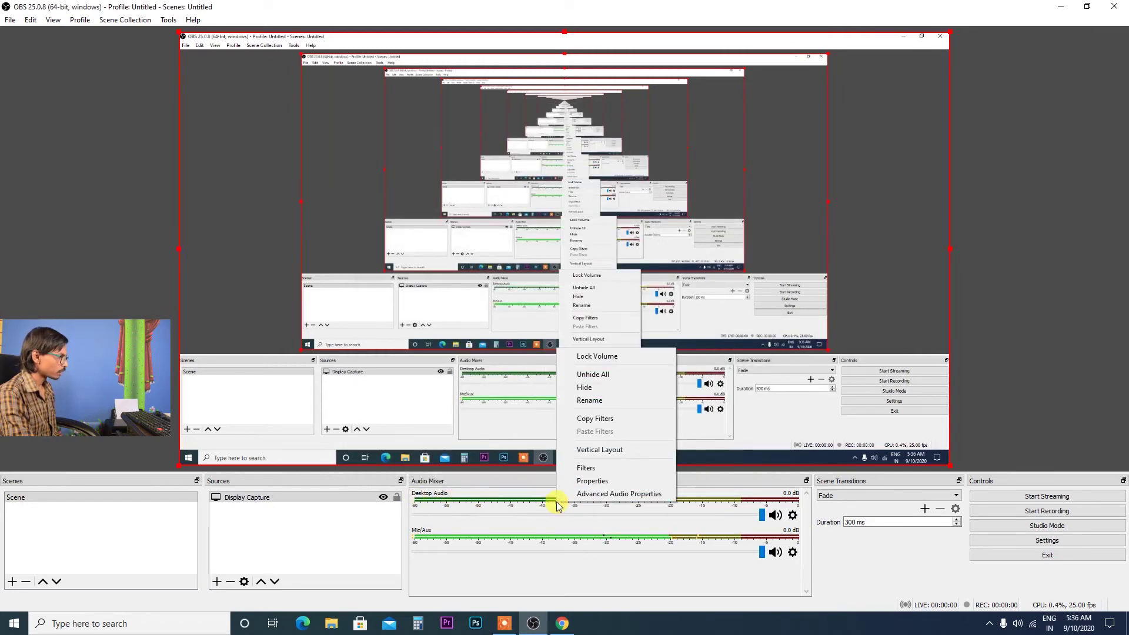
pyautogui.click(593, 481)
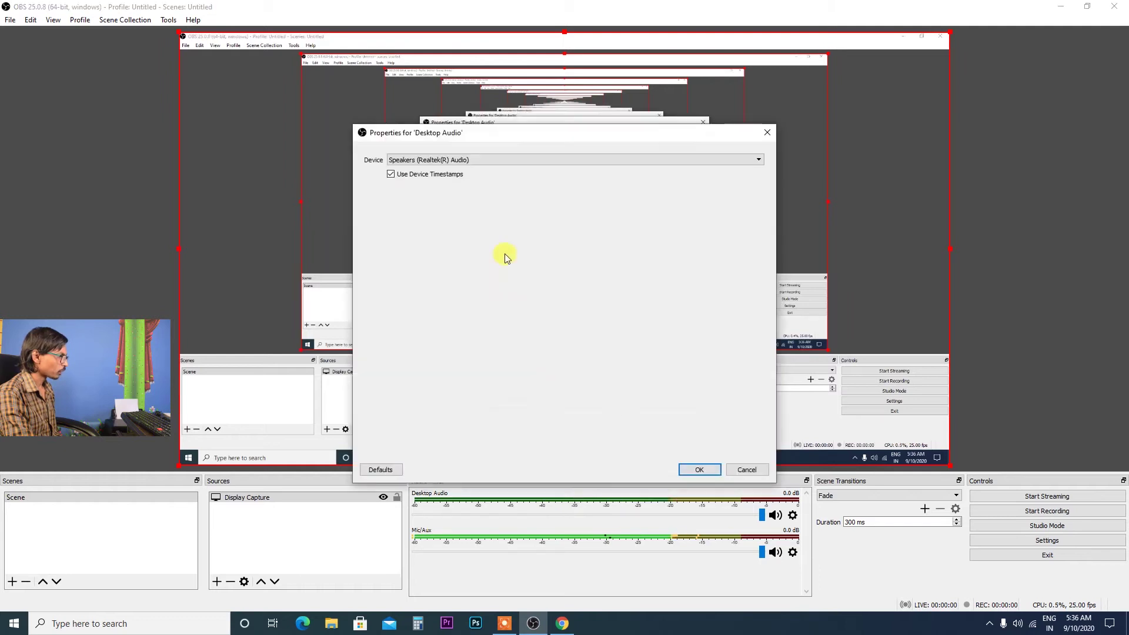
pyautogui.click(480, 159)
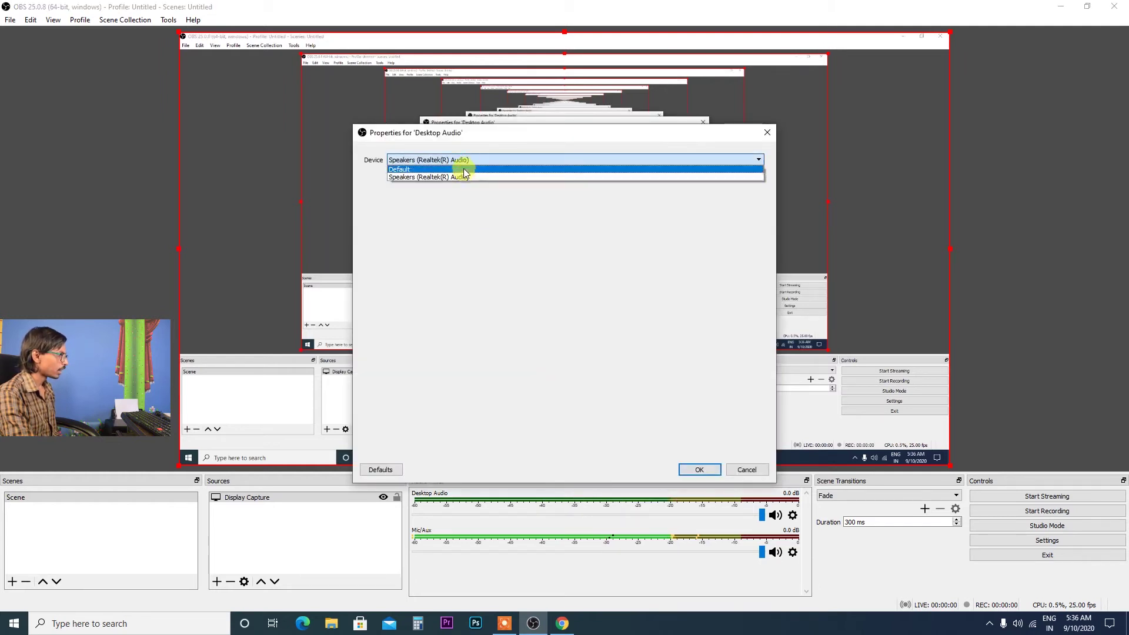
pyautogui.click(460, 179)
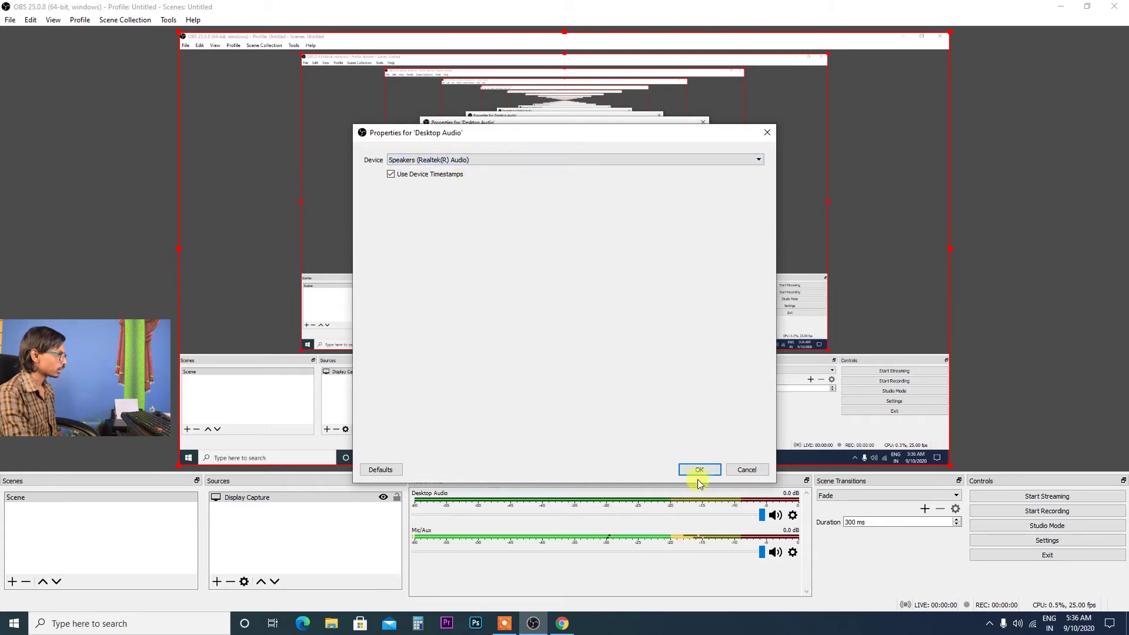
pyautogui.click(699, 469)
# Reselect Microphone (Realtek(R) Audio) as the Mic/Aux device in its properties and confirm.
pyautogui.rightClick(554, 536)
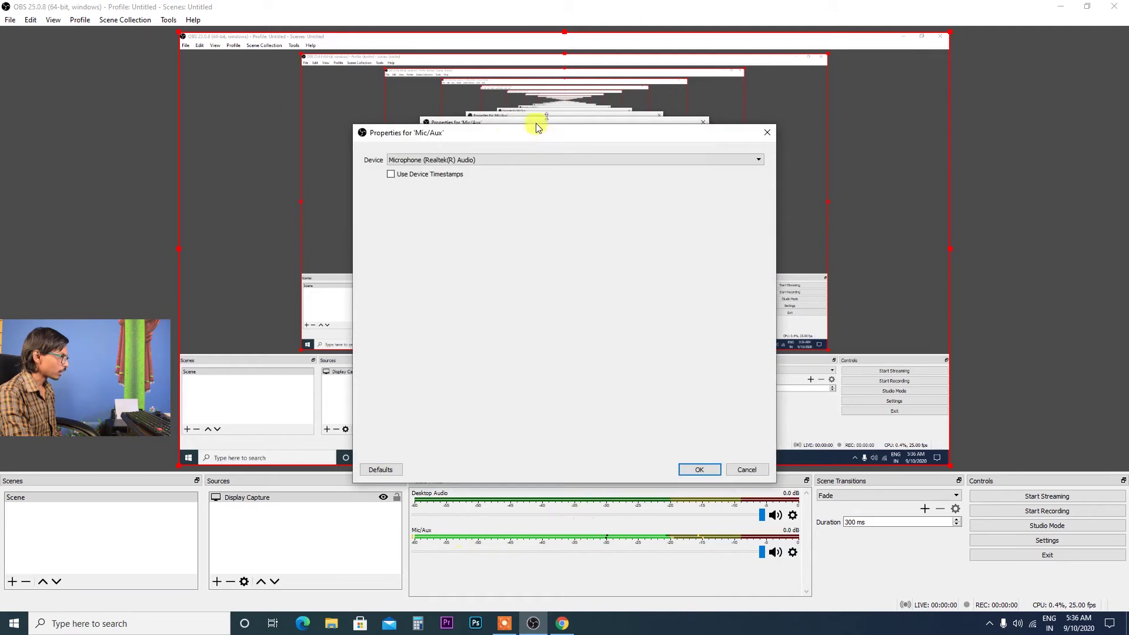
pyautogui.click(466, 160)
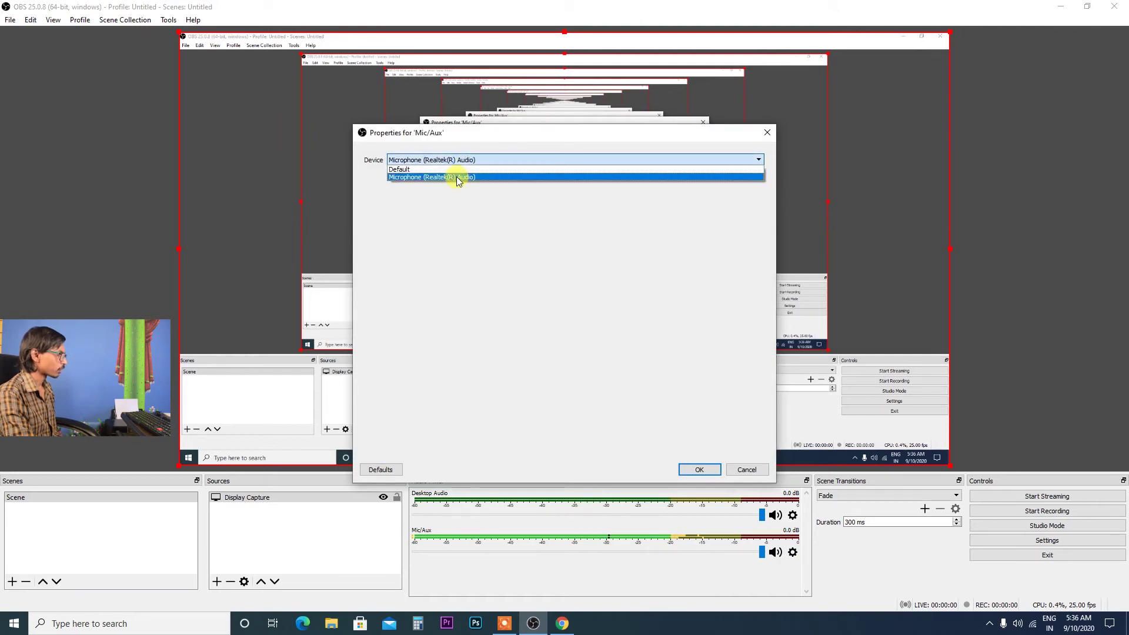
pyautogui.click(456, 176)
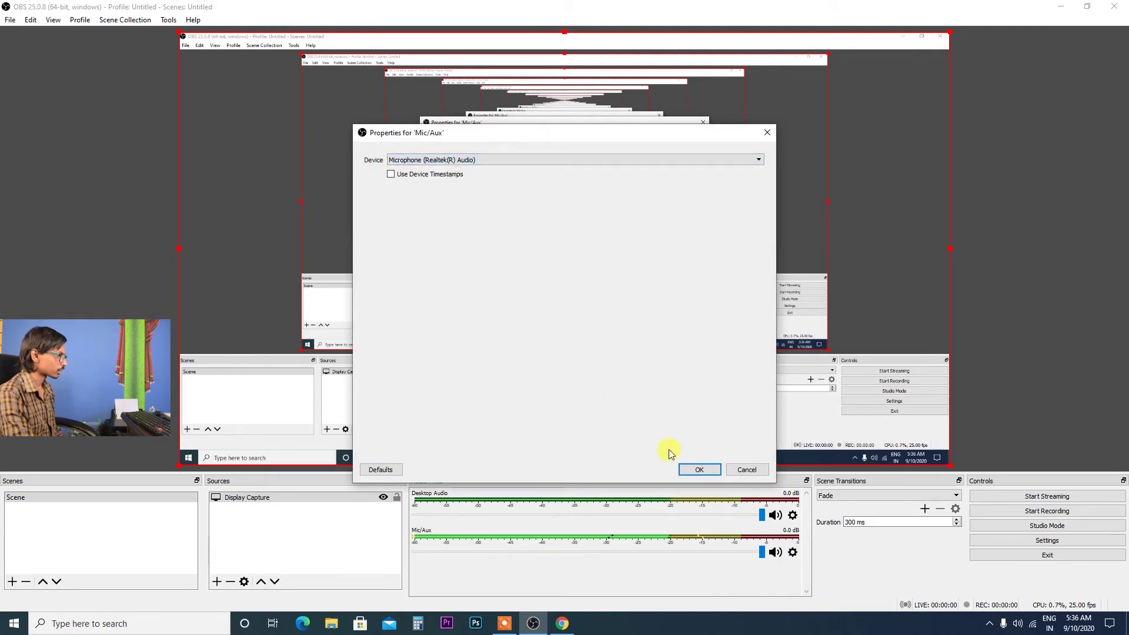
pyautogui.click(699, 470)
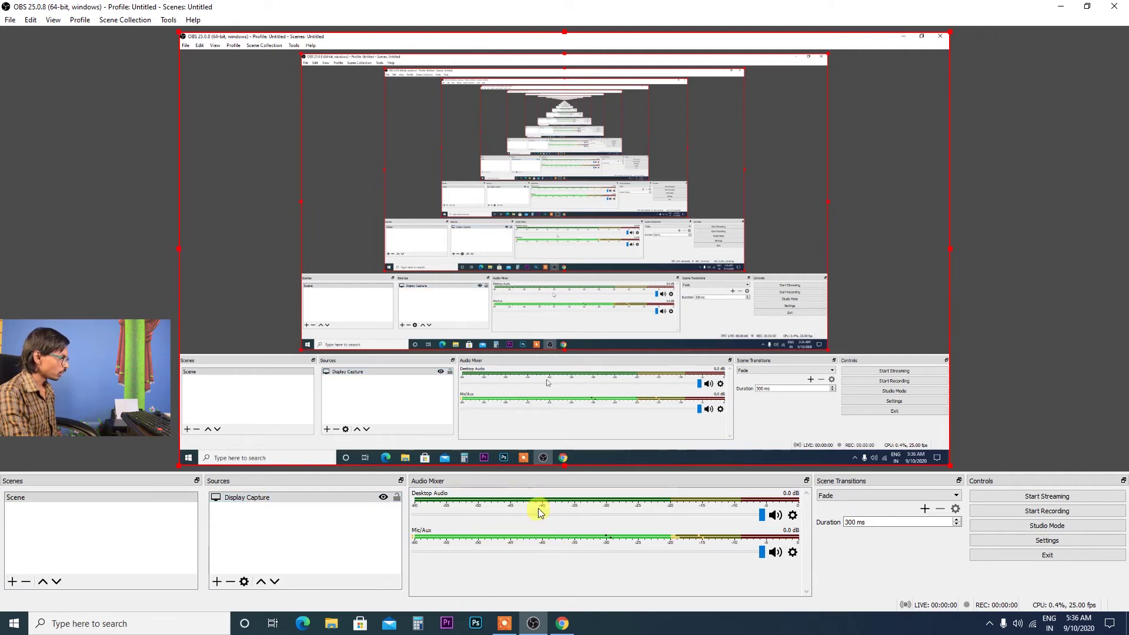
# Remove the Display Capture source and add a newly created one for Display 1 with cursor capture enabled.
pyautogui.click(252, 499)
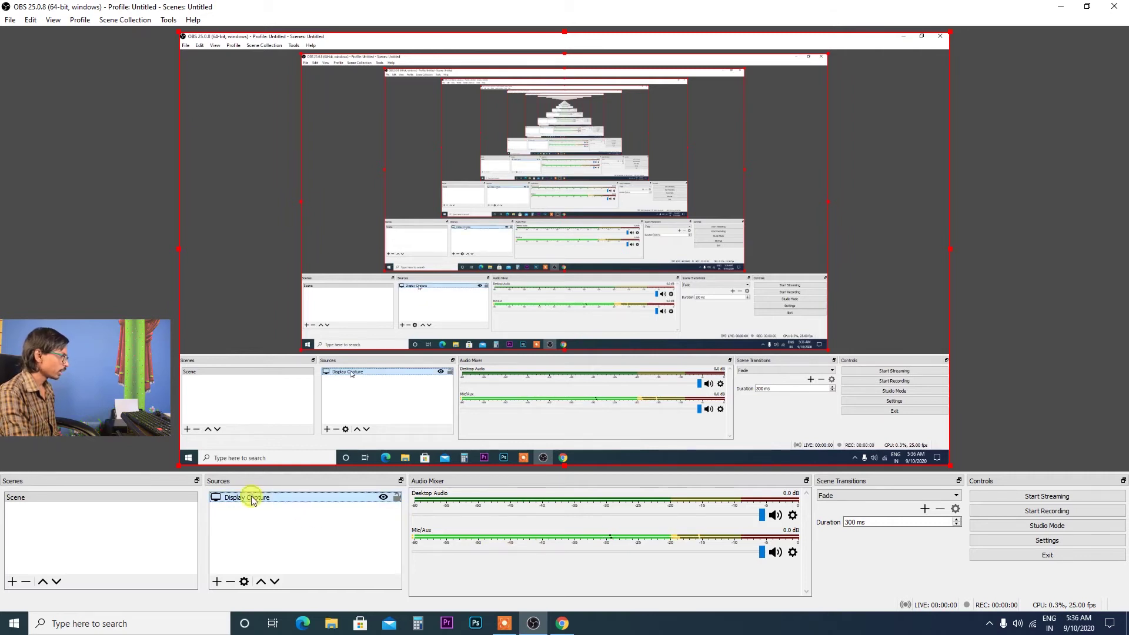
pyautogui.press('Delete')
pyautogui.click(581, 324)
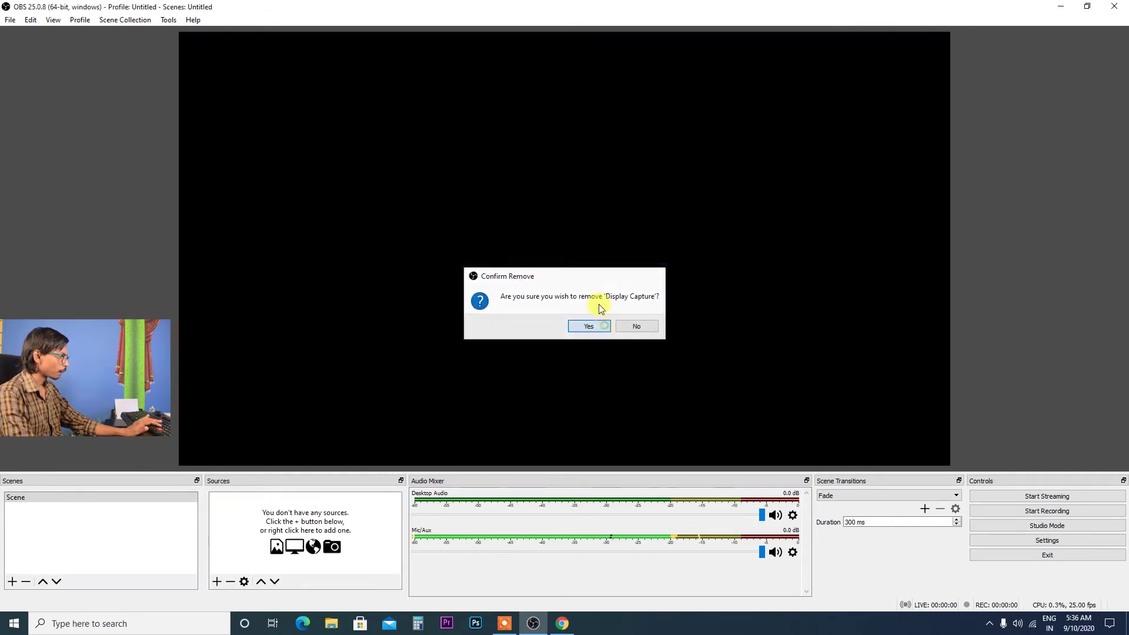
pyautogui.click(218, 581)
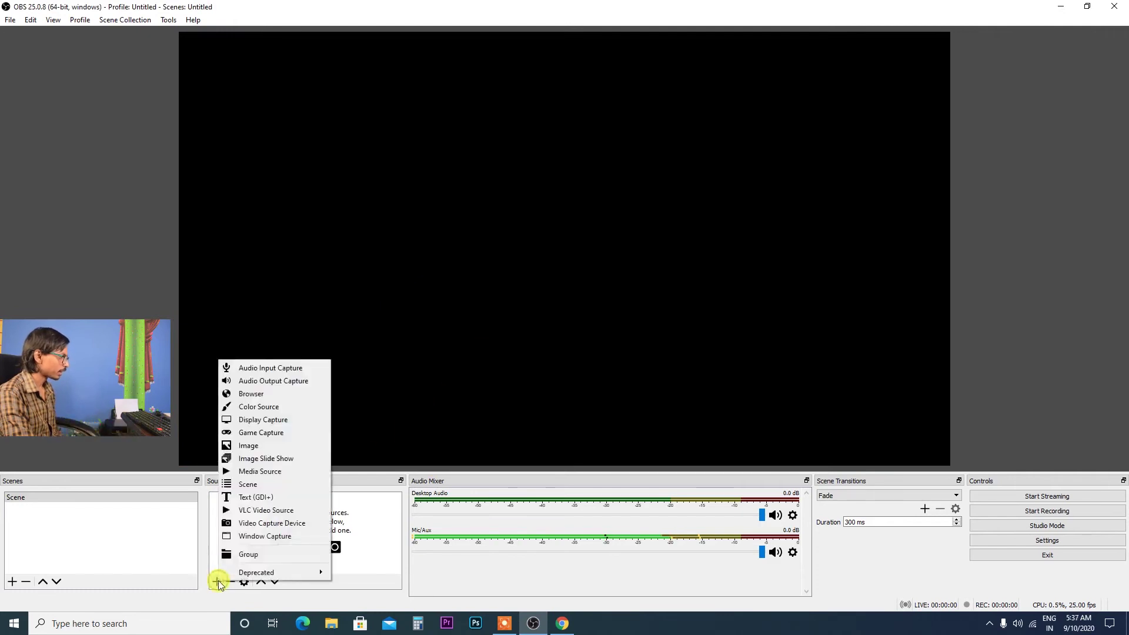
pyautogui.click(271, 418)
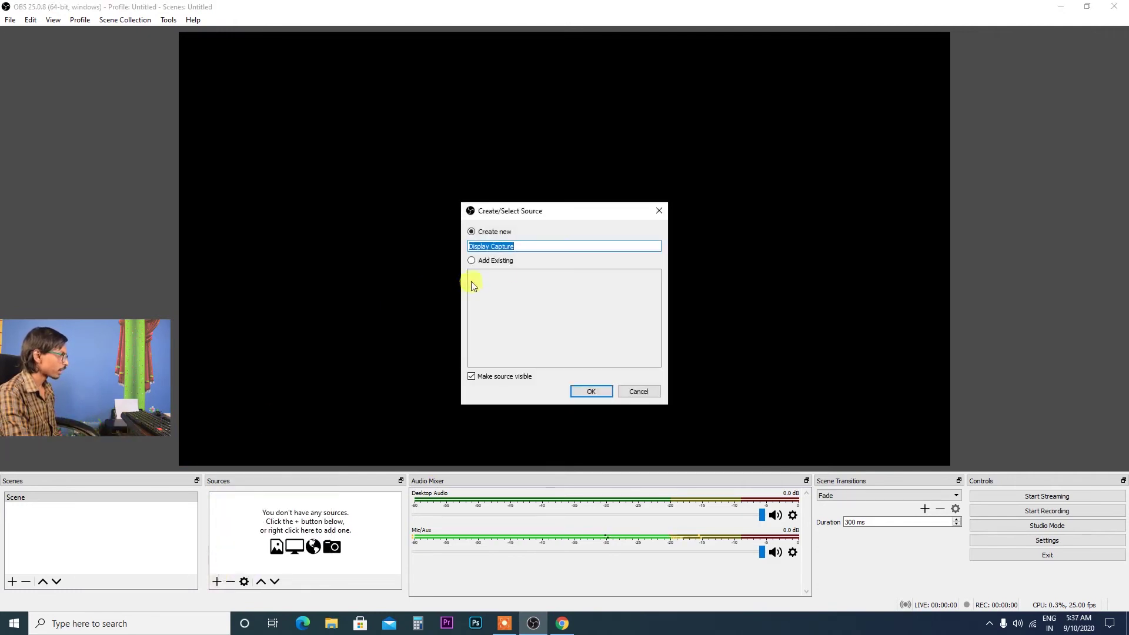
pyautogui.click(591, 393)
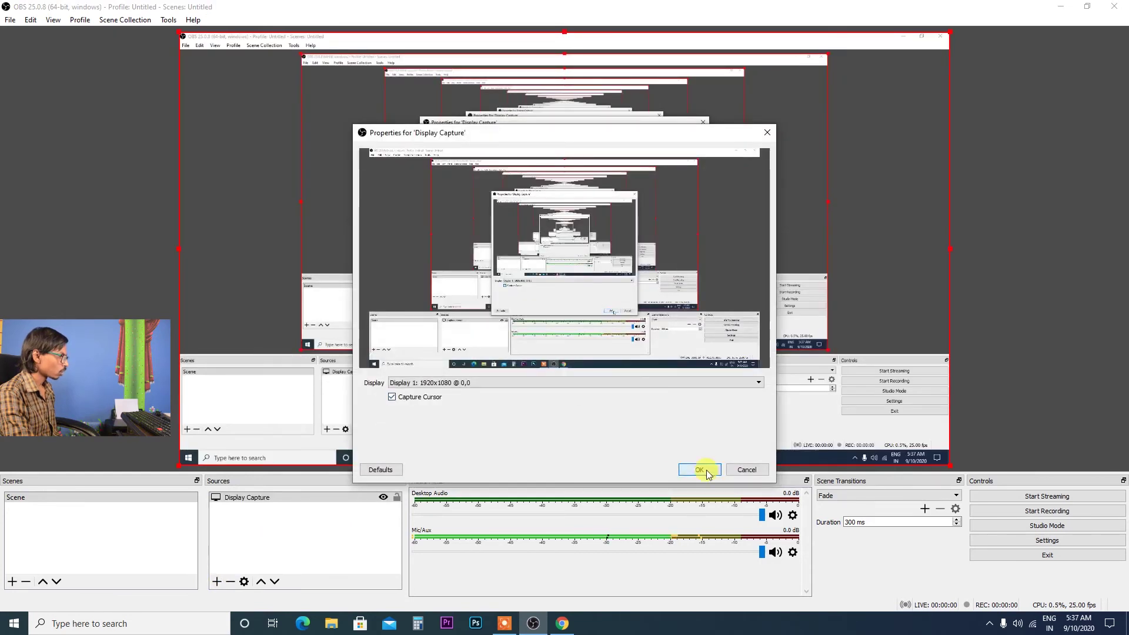
pyautogui.click(708, 469)
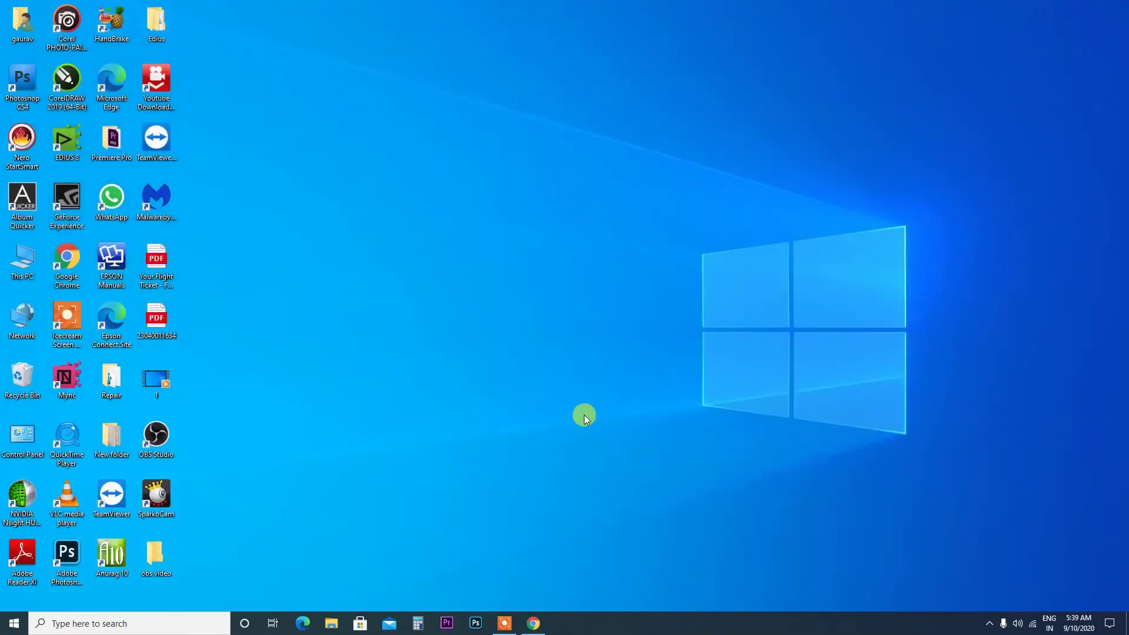
pyautogui.rightClick(154, 493)
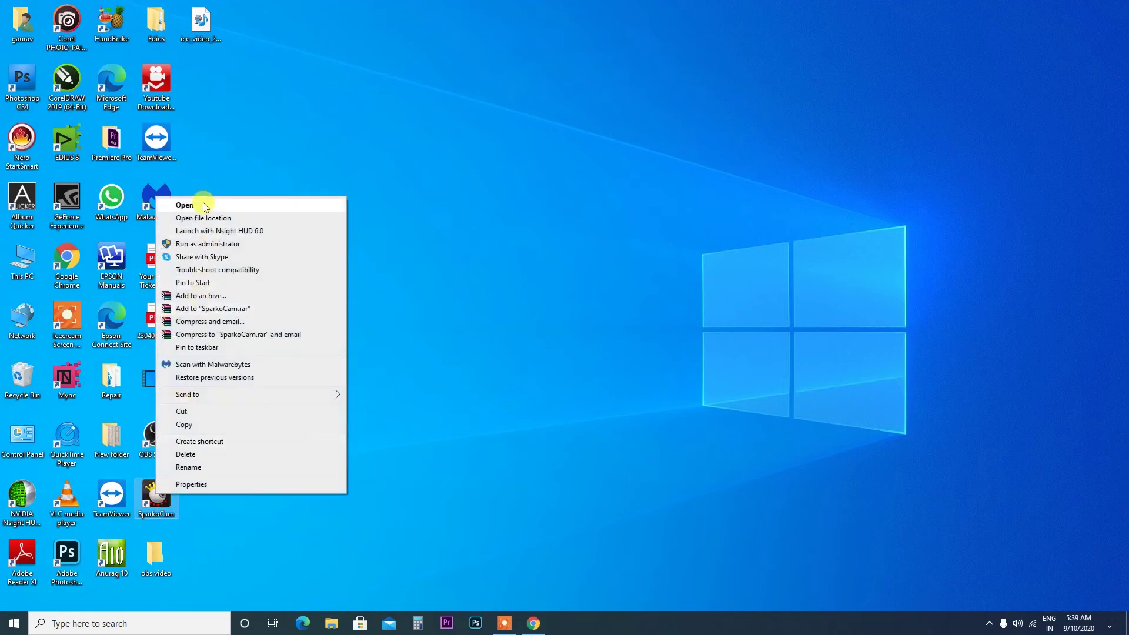
pyautogui.click(185, 205)
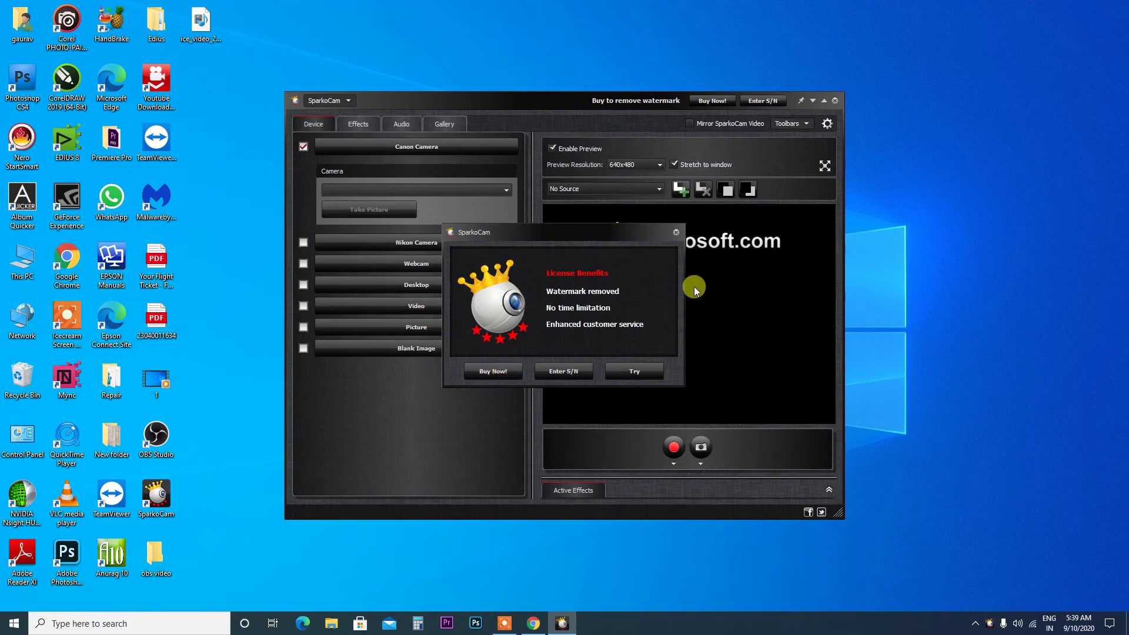
pyautogui.click(675, 233)
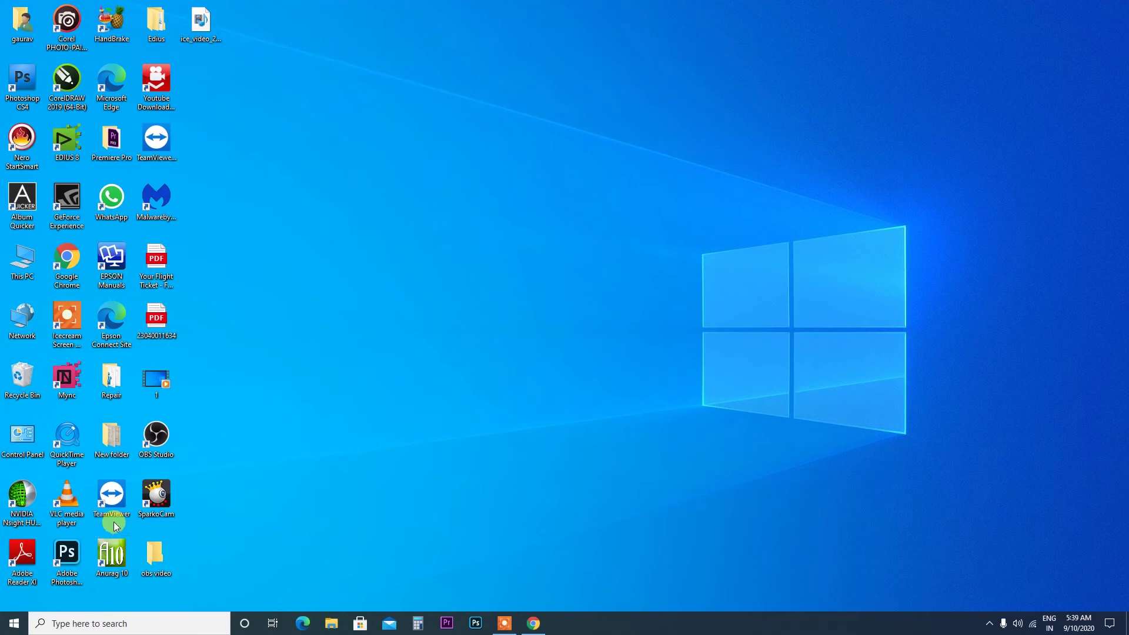
# Launch SparkoCam in trial mode and enable Nikon Camera as the video device instead of Canon Camera.
pyautogui.doubleClick(154, 500)
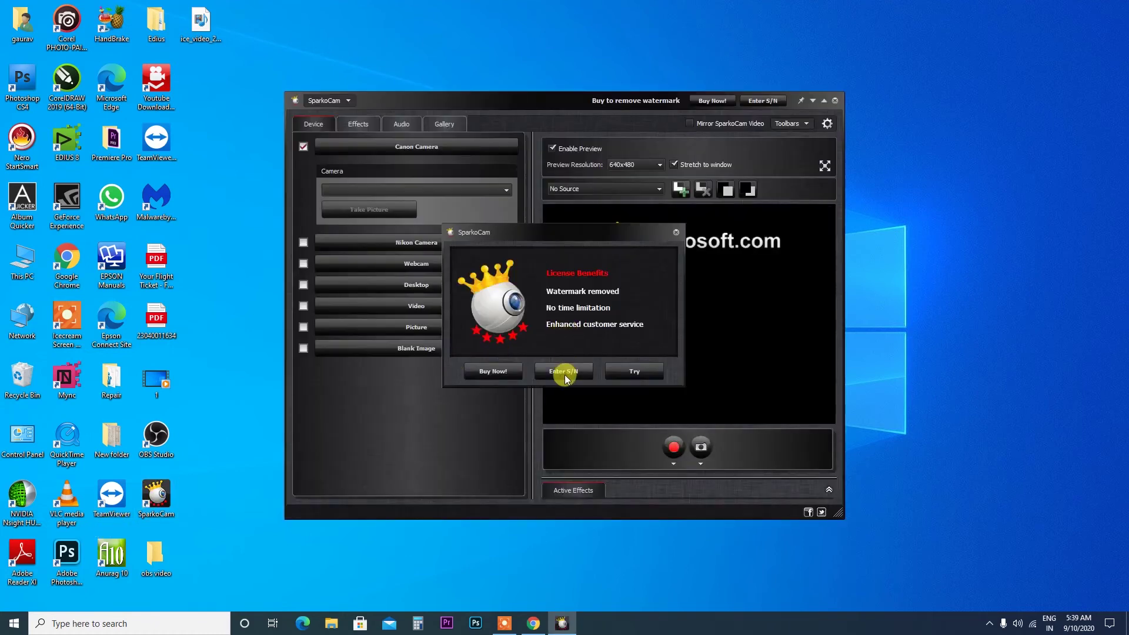
pyautogui.click(632, 371)
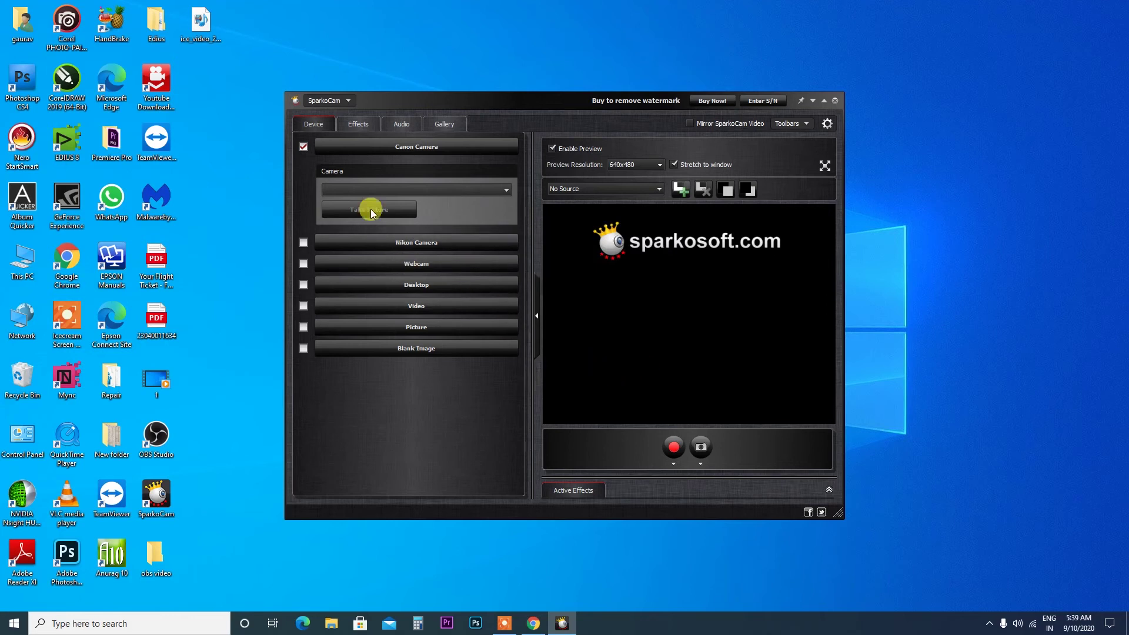
pyautogui.click(403, 149)
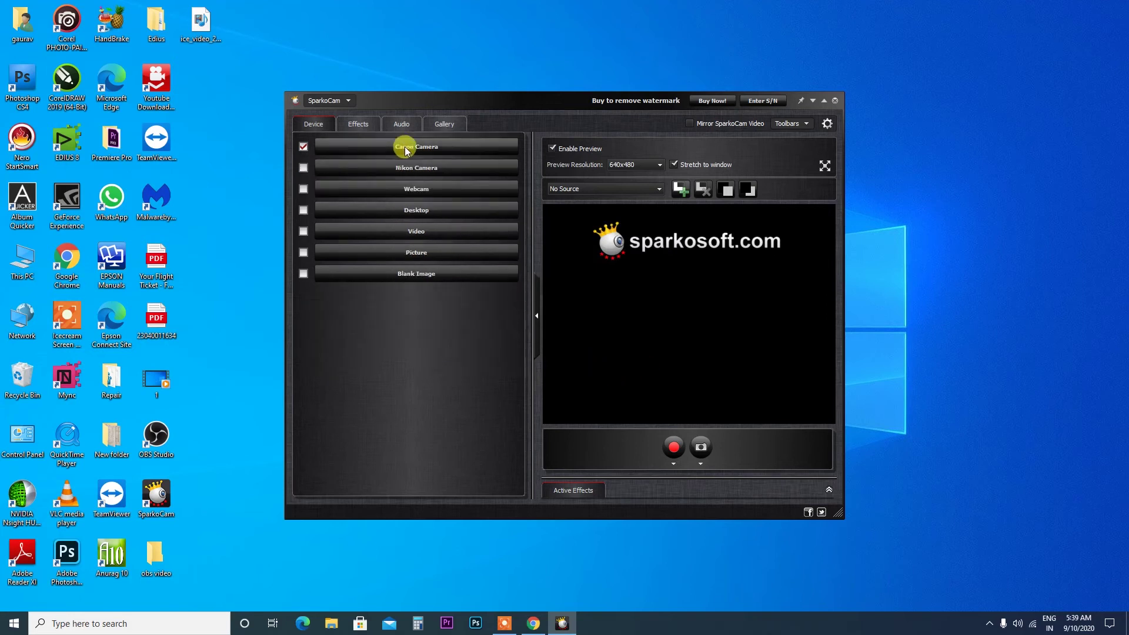
pyautogui.click(304, 169)
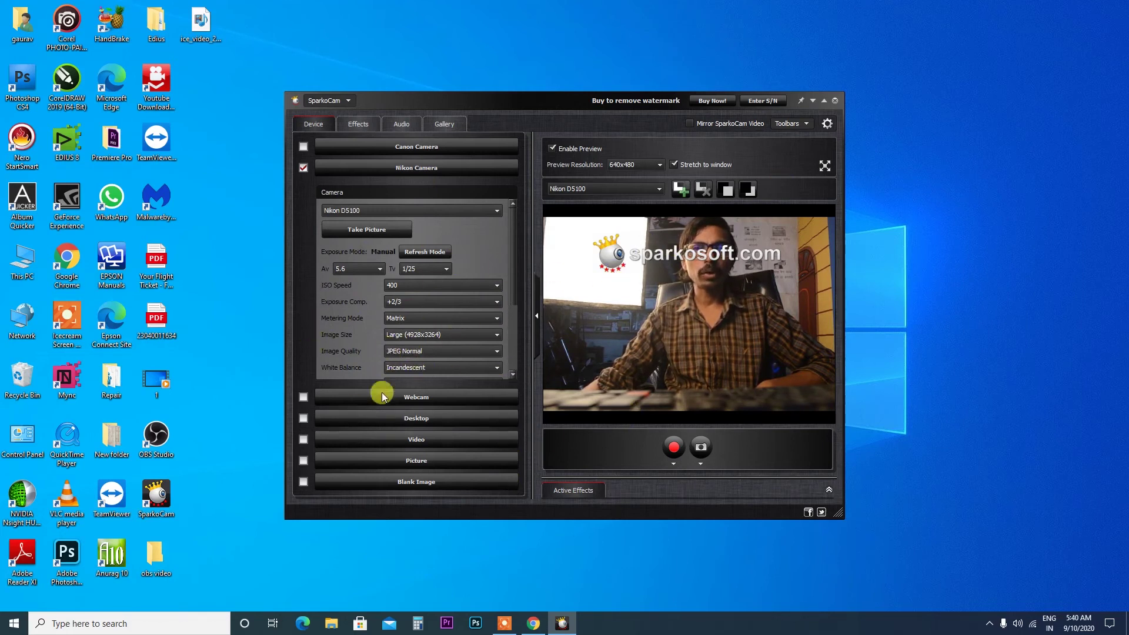
# Open OBS Studio, add a new Video Capture Device source using SparkoCam Video, and move it to the canvas's lower-left corner.
pyautogui.rightClick(165, 438)
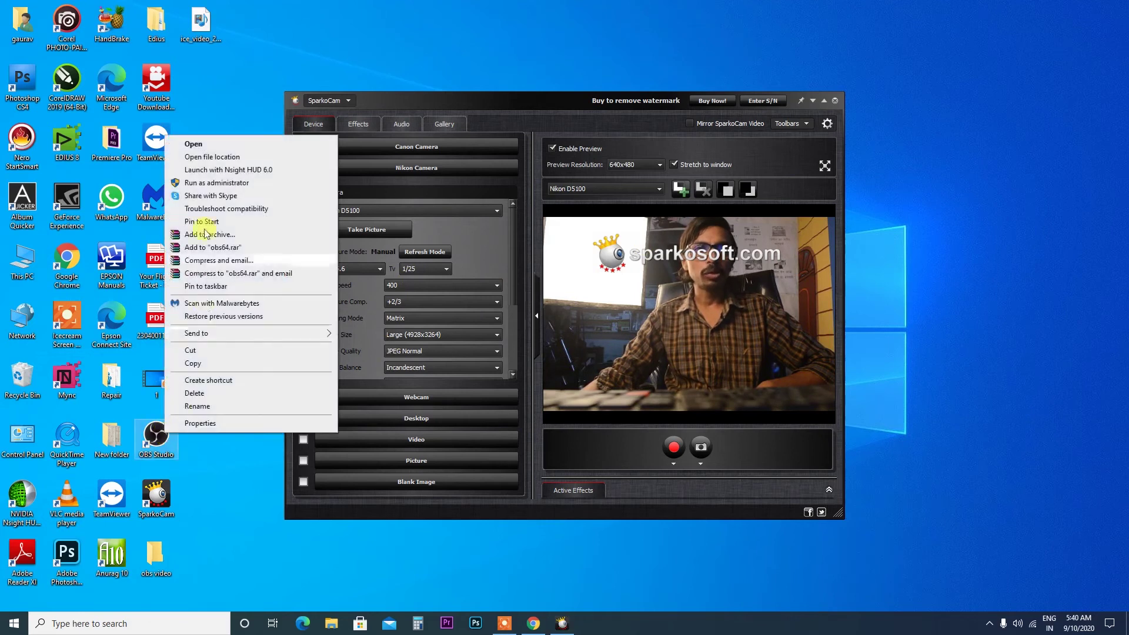
pyautogui.click(202, 143)
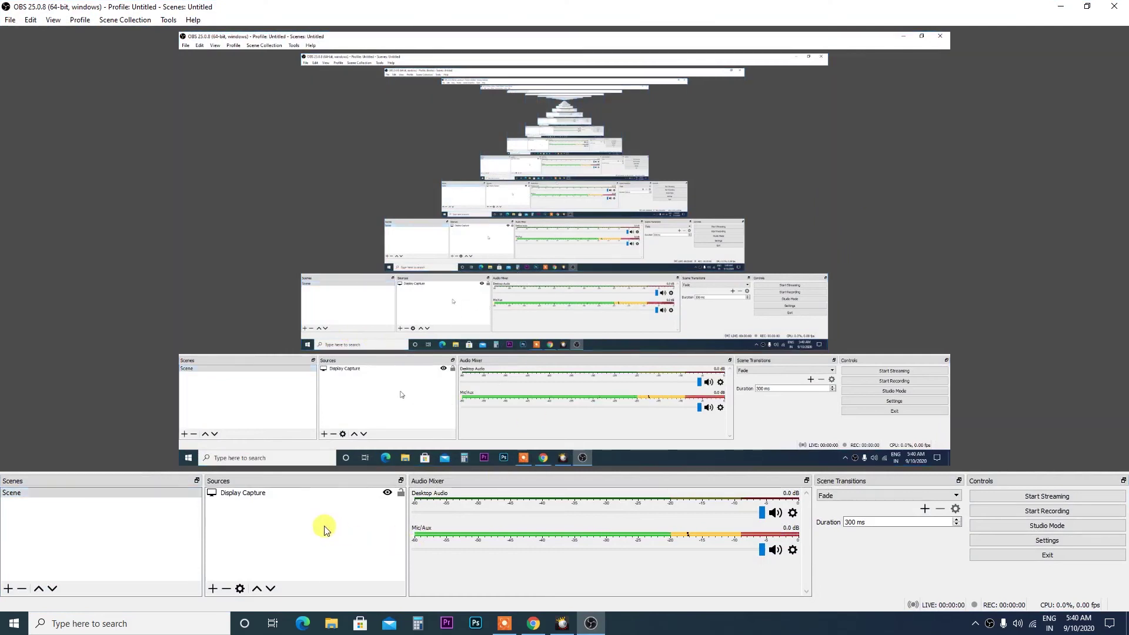
pyautogui.rightClick(326, 529)
pyautogui.moveTo(348, 533)
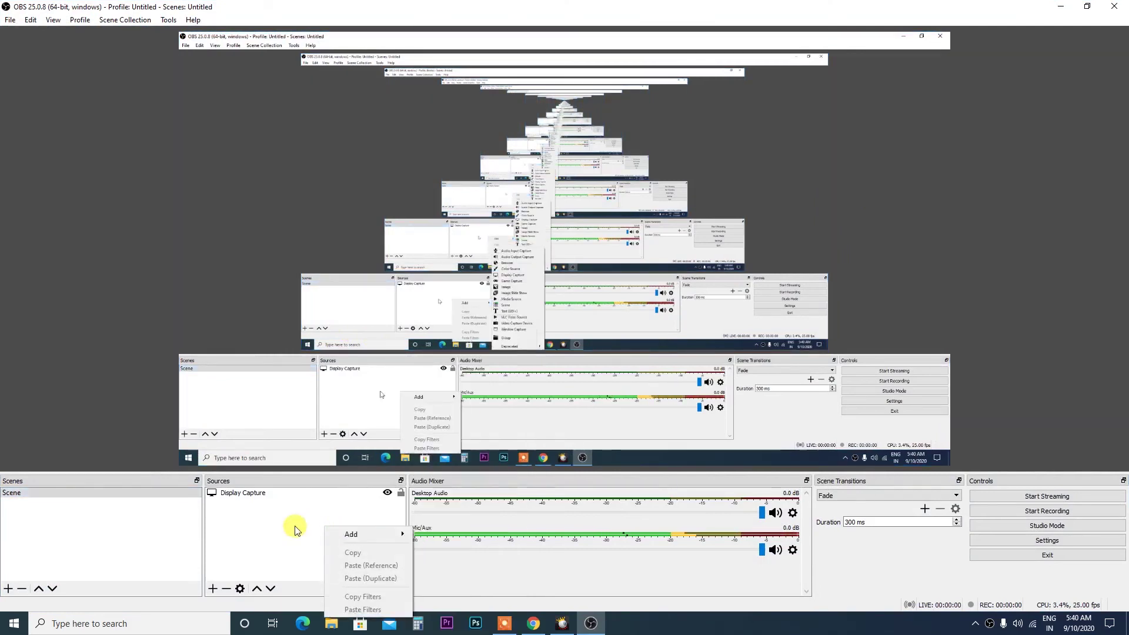
pyautogui.click(212, 589)
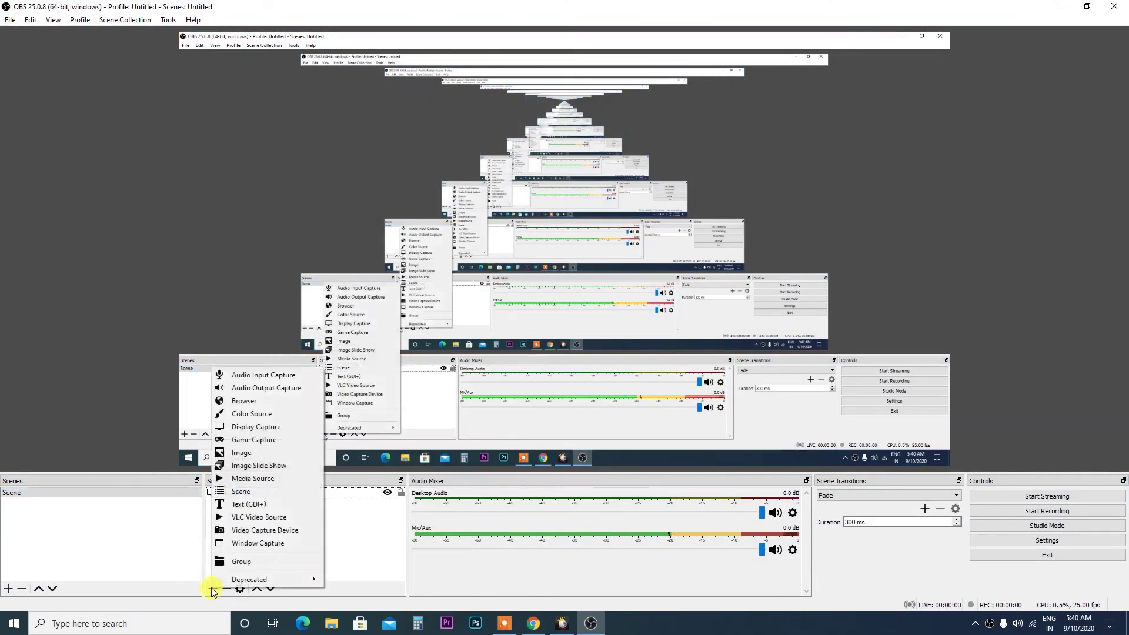
pyautogui.click(267, 530)
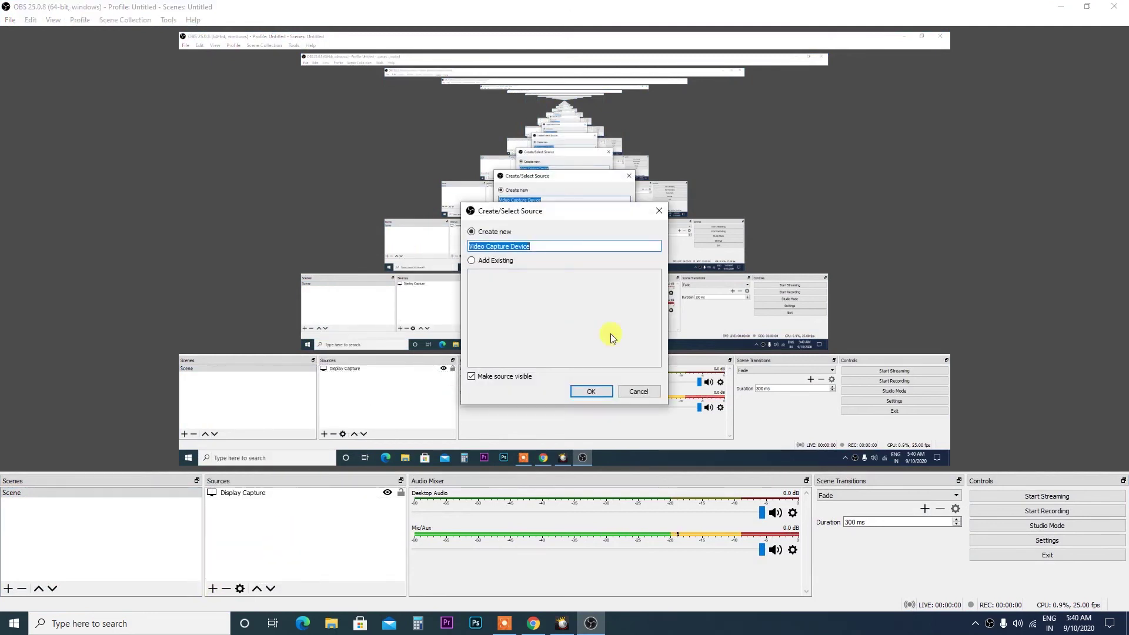
pyautogui.click(593, 394)
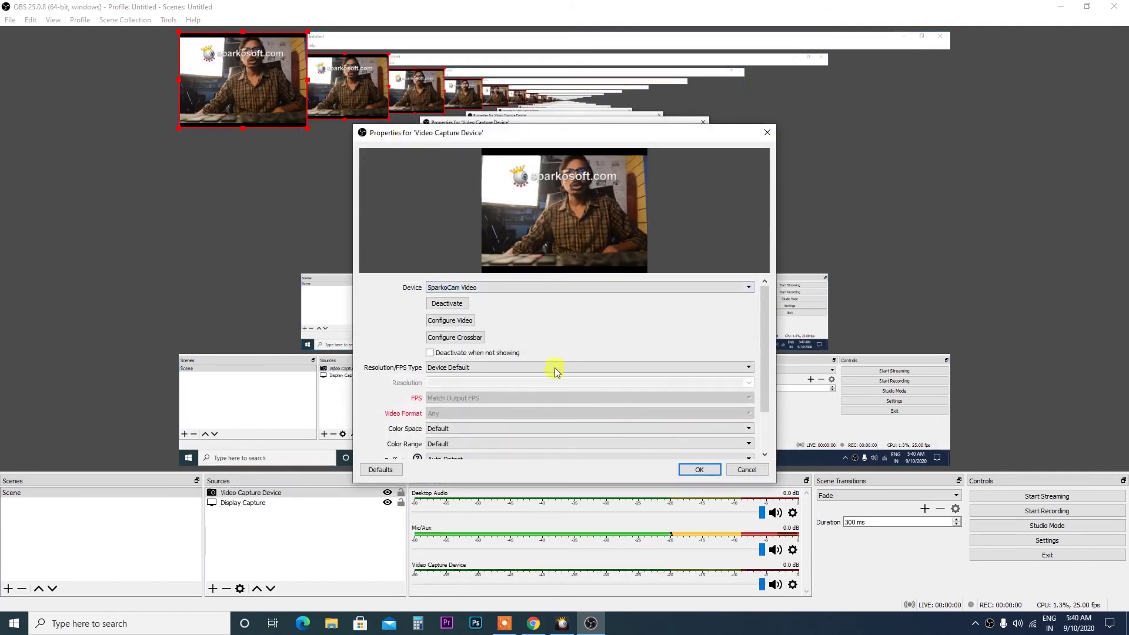
pyautogui.click(691, 468)
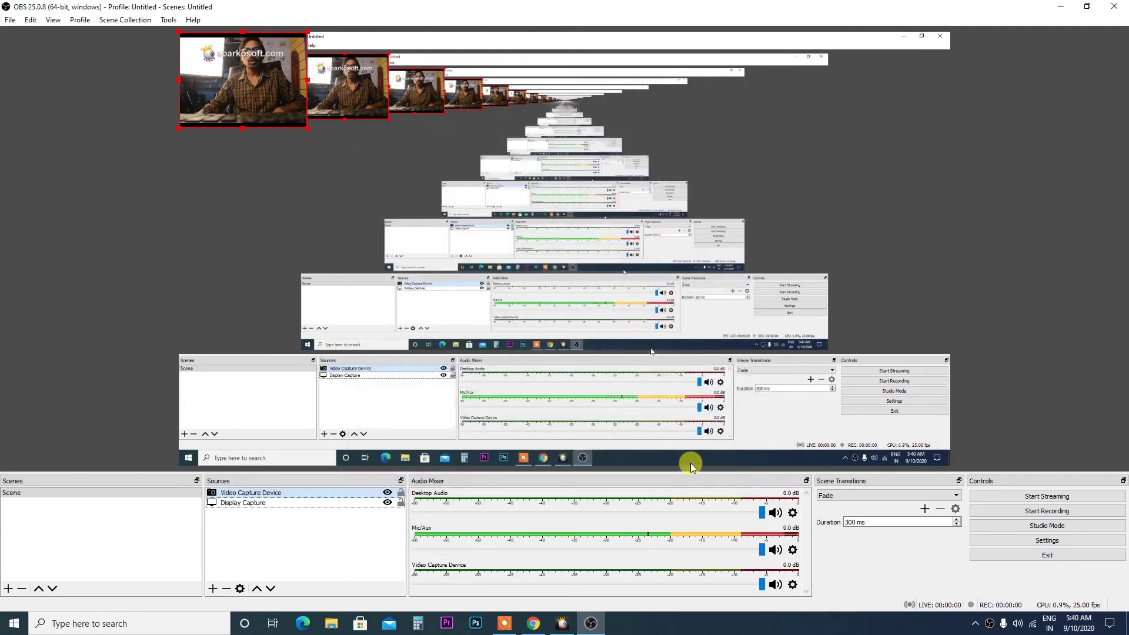
pyautogui.moveTo(241, 69); pyautogui.dragTo(243, 409)
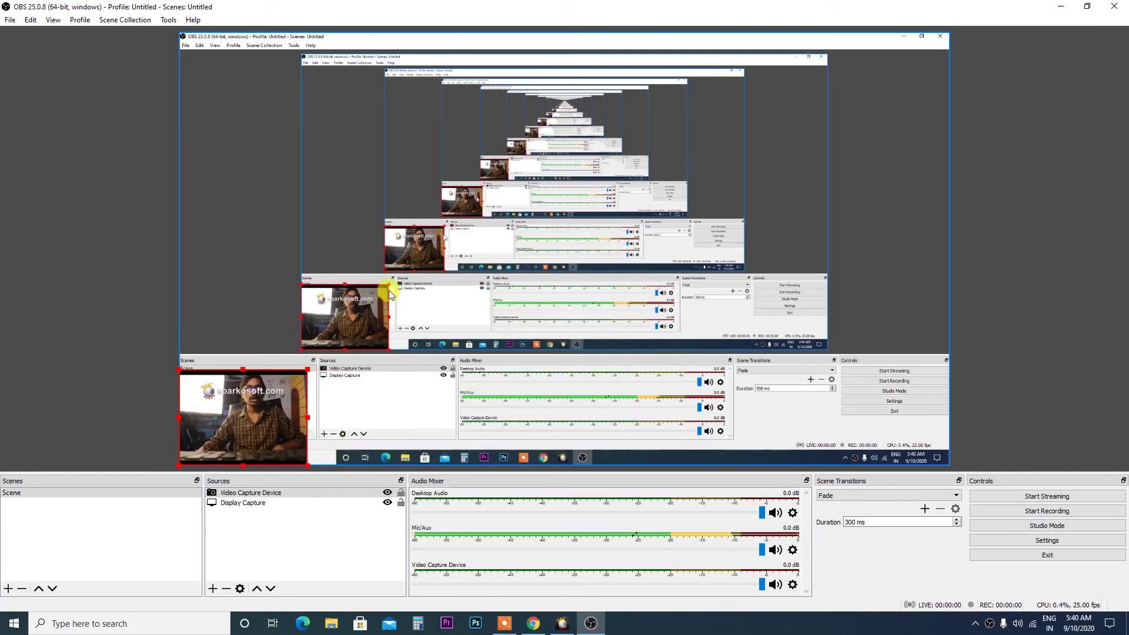
# Hide and show the Video Capture Device and Display Capture sources in turn to check each one in the scene.
pyautogui.click(387, 494)
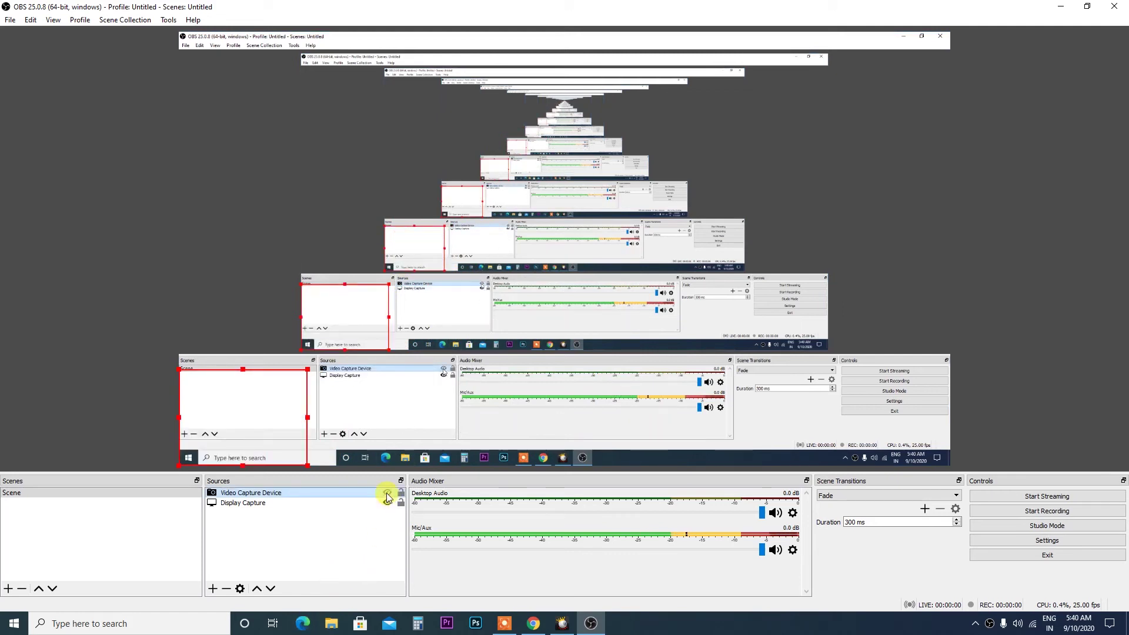
pyautogui.click(386, 494)
pyautogui.click(386, 503)
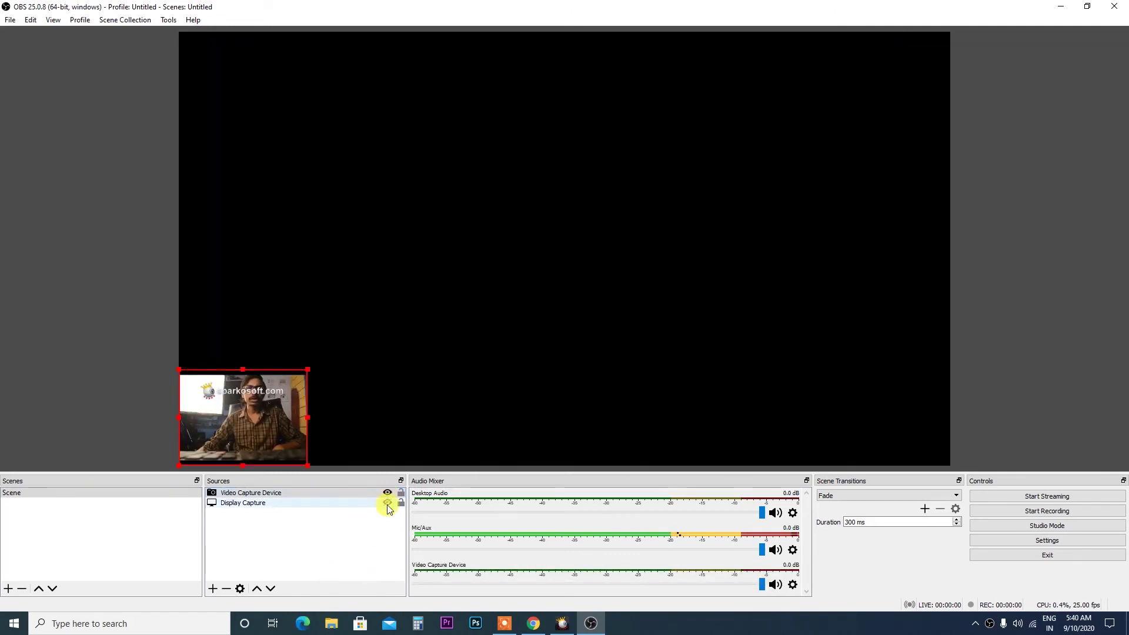
pyautogui.click(387, 504)
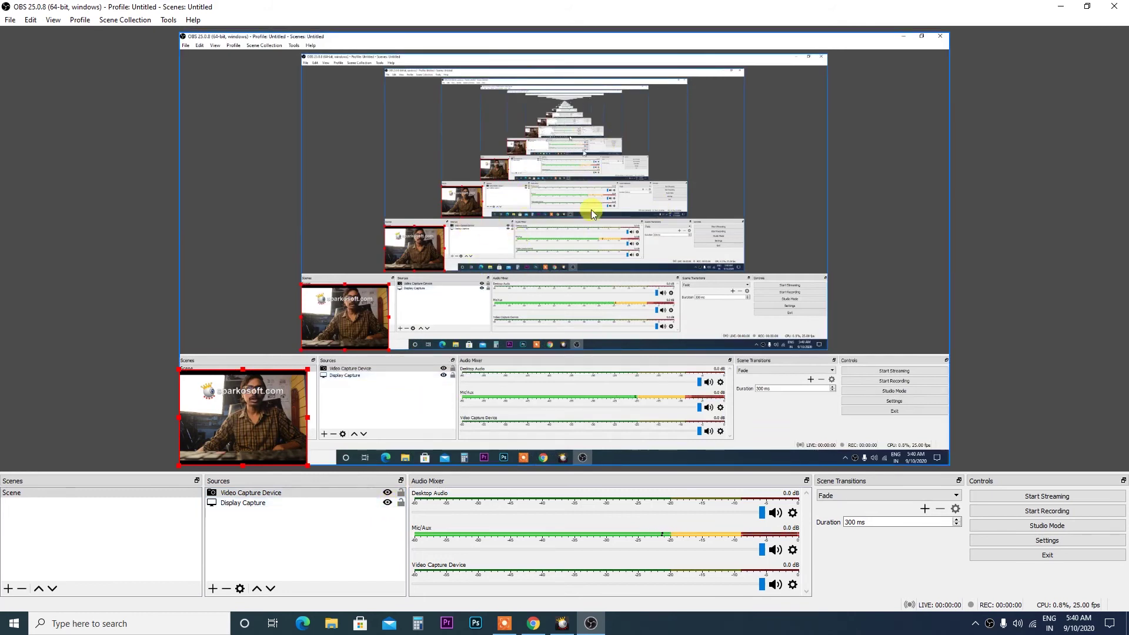
pyautogui.click(387, 503)
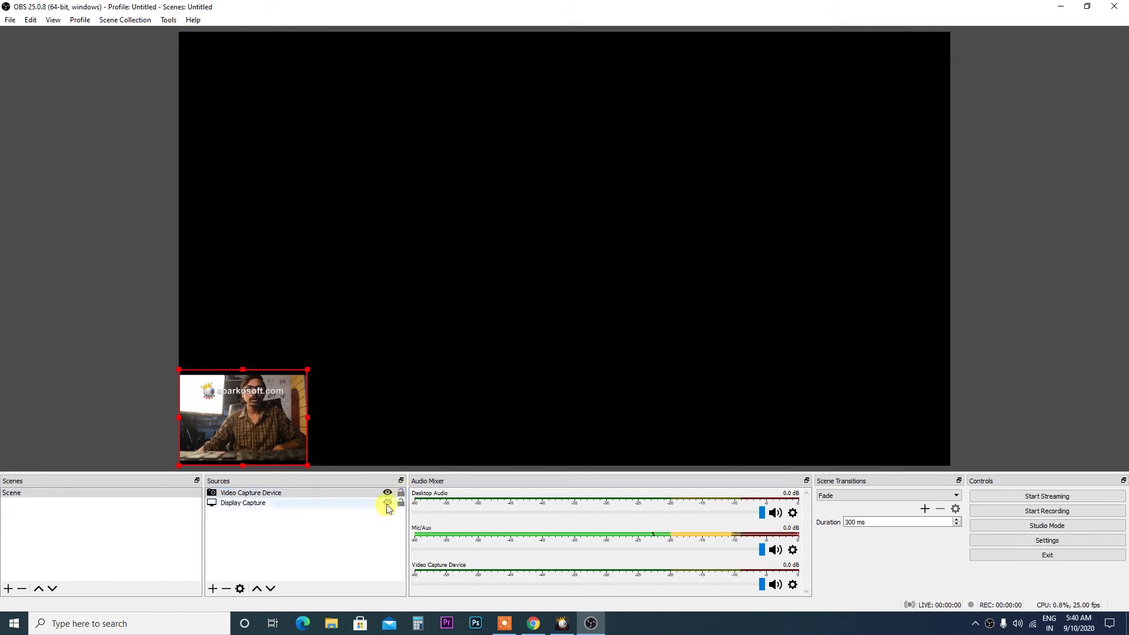
pyautogui.click(387, 503)
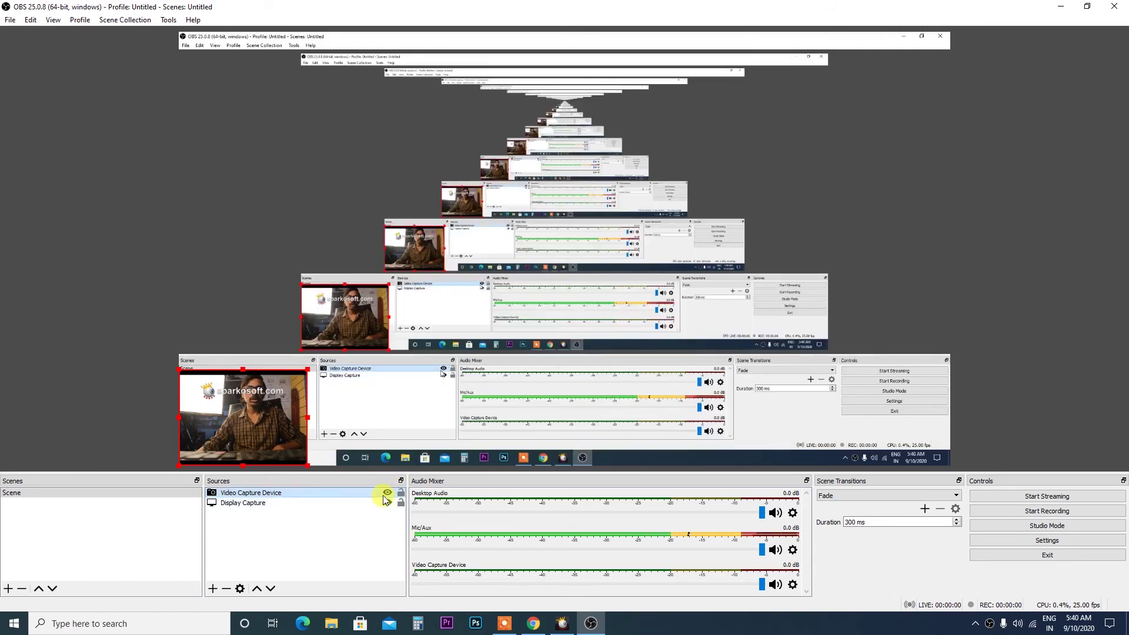
pyautogui.click(387, 492)
pyautogui.click(387, 492)
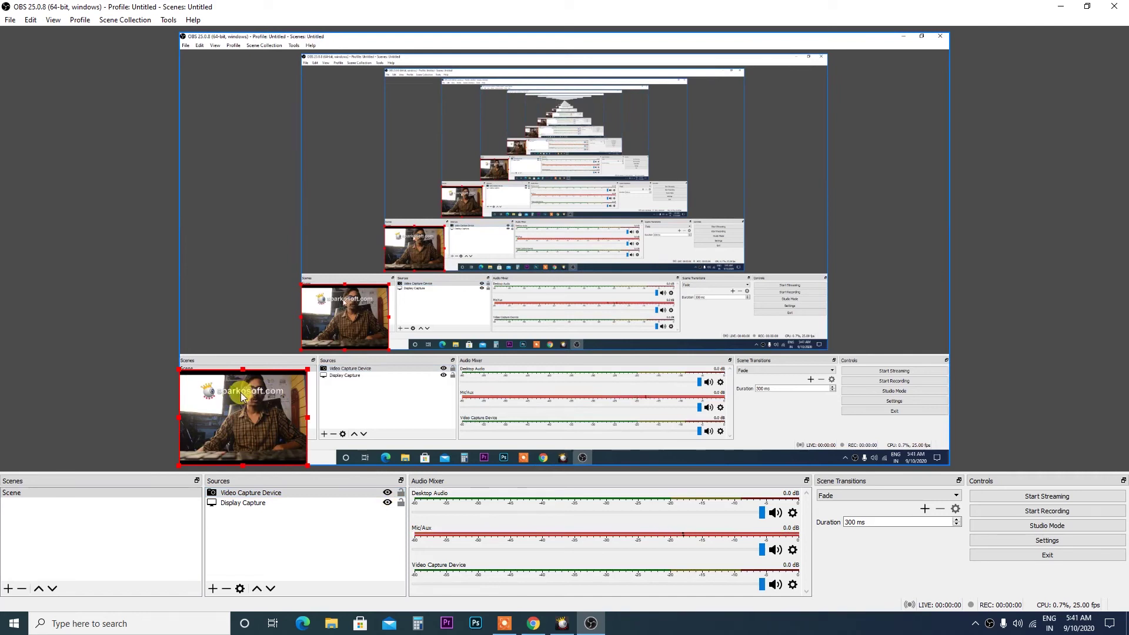
# Crop the watermark strip off the top of the Video Capture Device source and start recording.
pyautogui.moveTo(241, 371); pyautogui.dragTo(241, 392)
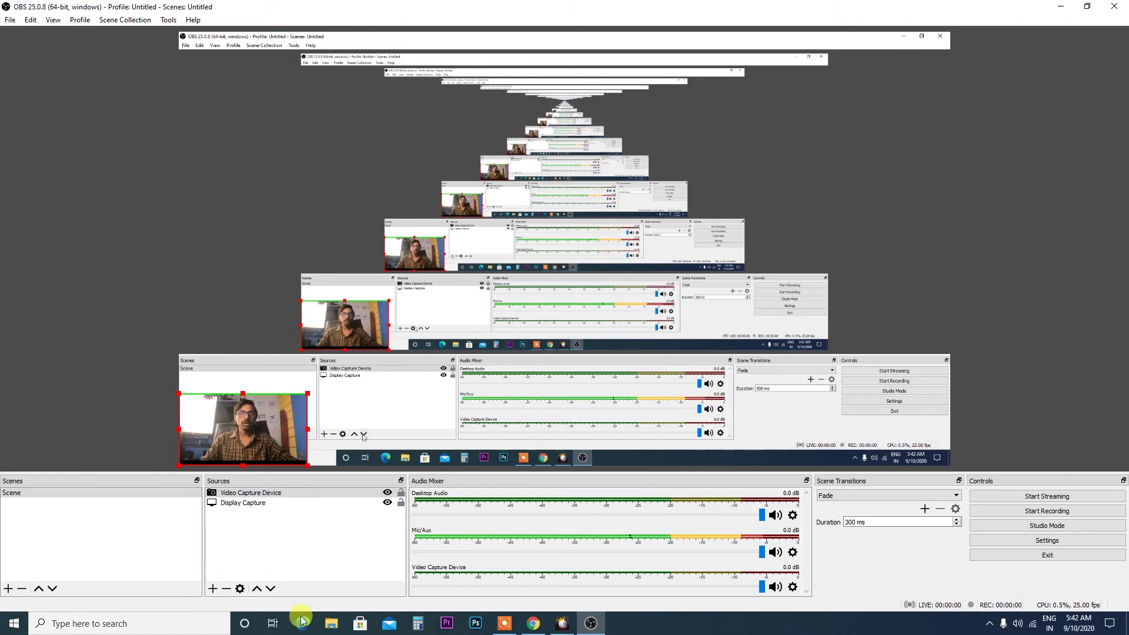
pyautogui.click(226, 430)
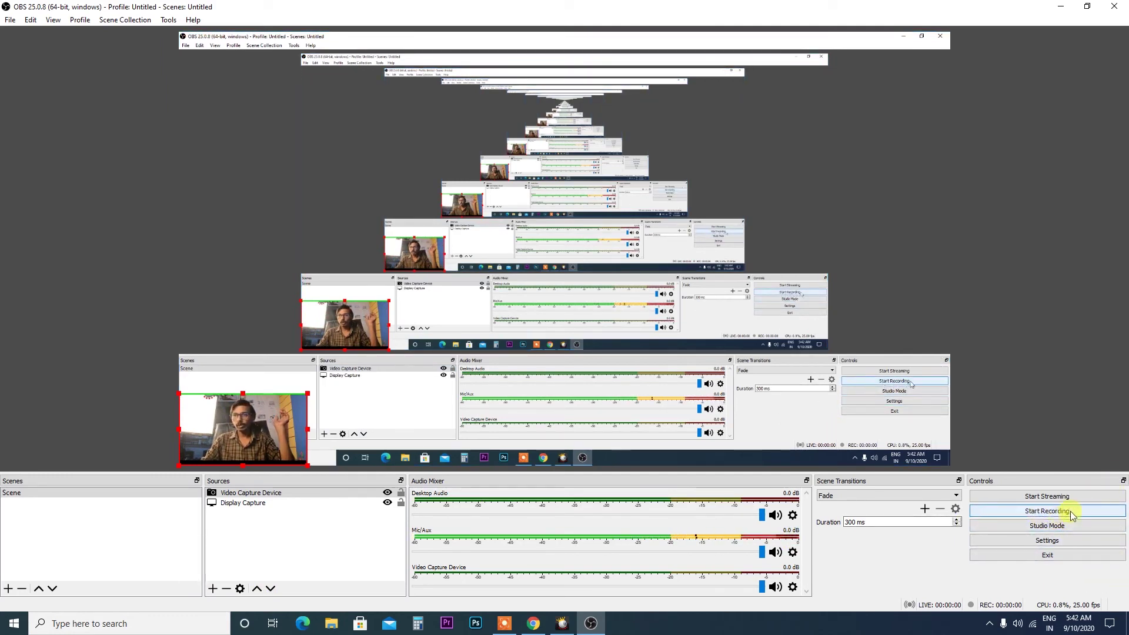
pyautogui.click(1043, 512)
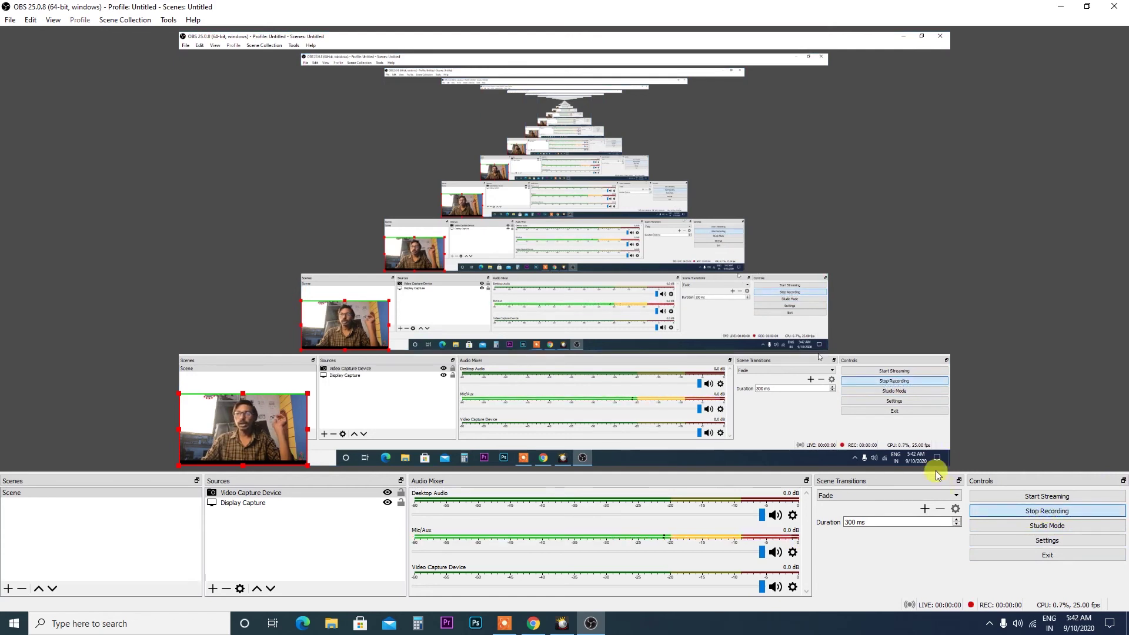
# Minimize OBS Studio and move the SparkoCam window down to the desktop's lower edge, mostly out of view.
pyautogui.click(1060, 10)
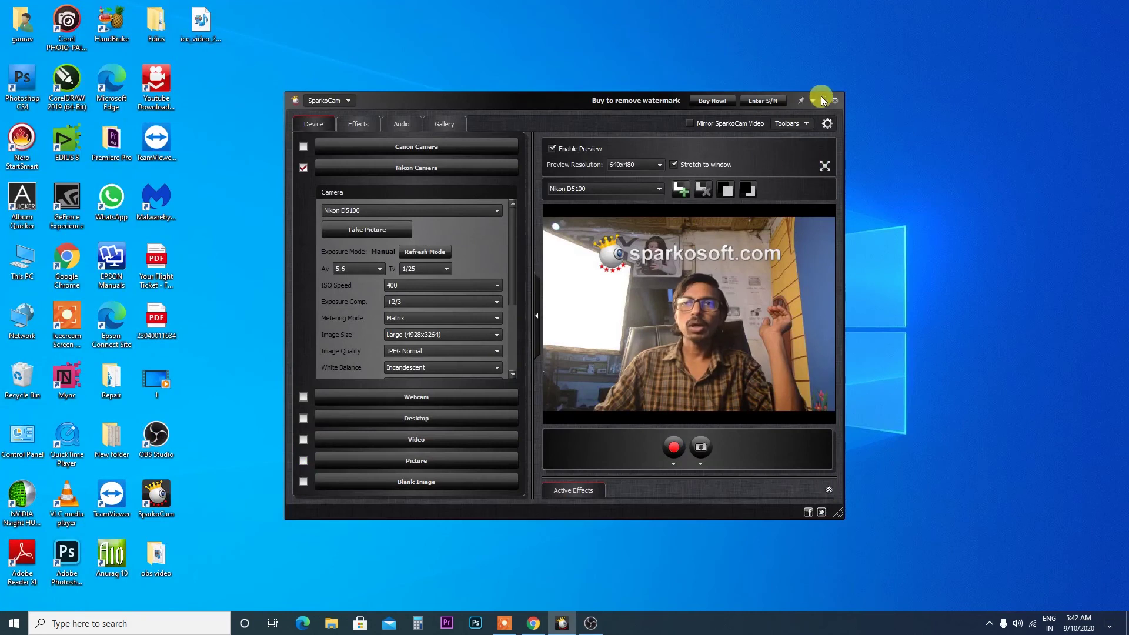
pyautogui.moveTo(473, 110); pyautogui.dragTo(565, 115)
pyautogui.moveTo(580, 66); pyautogui.dragTo(535, 583)
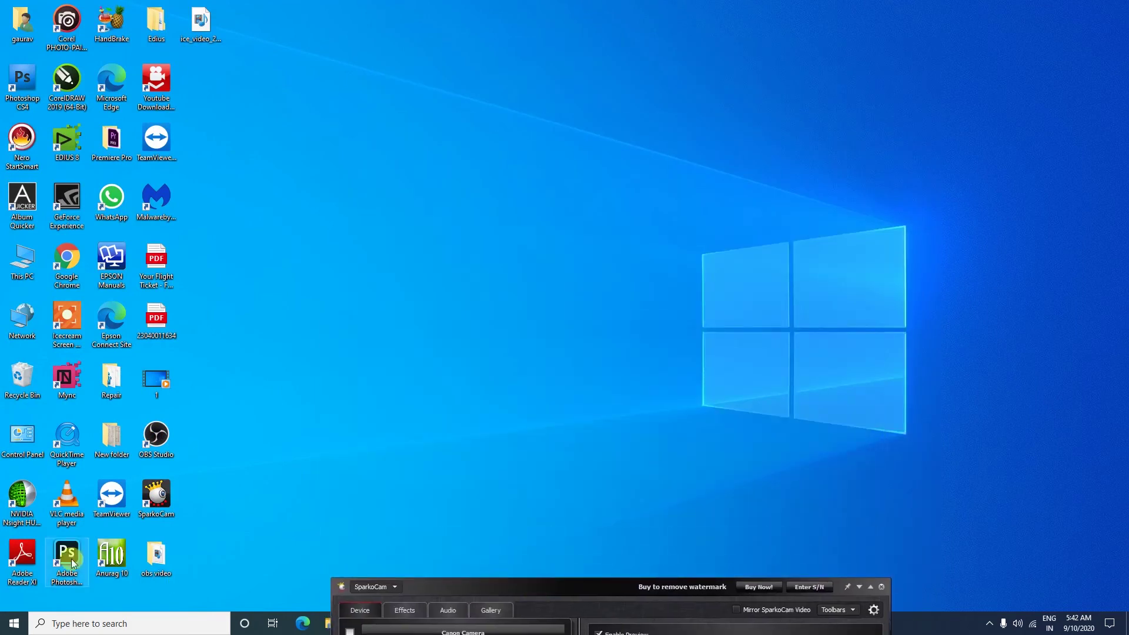
# Search for Word, open it, create a blank document and write the channel's name in it.
pyautogui.click(58, 624)
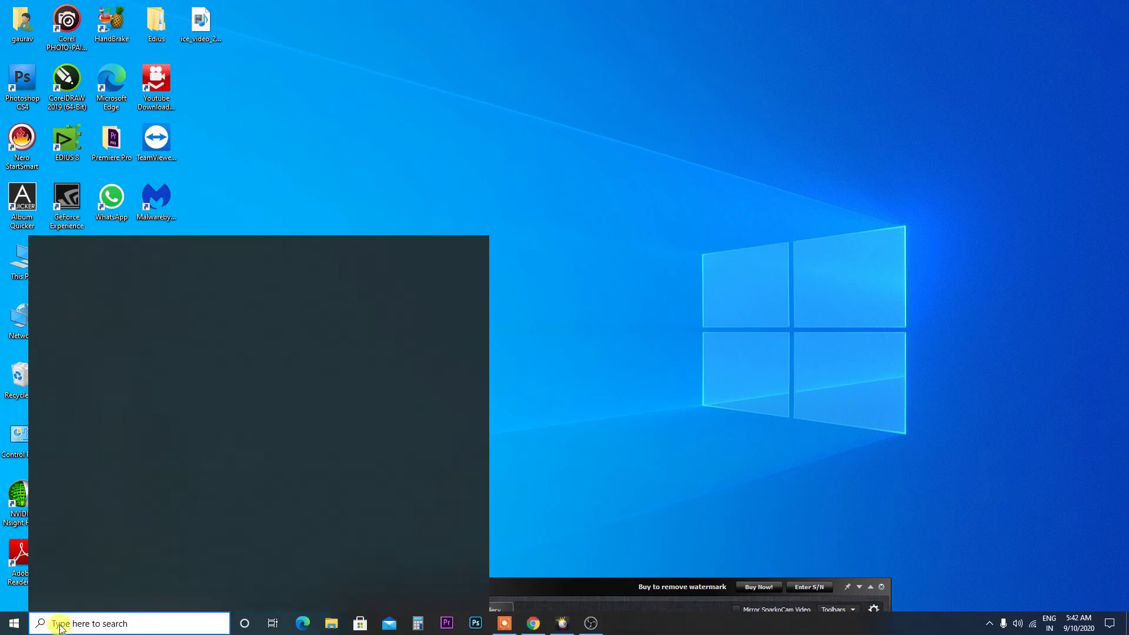
pyautogui.write('w')
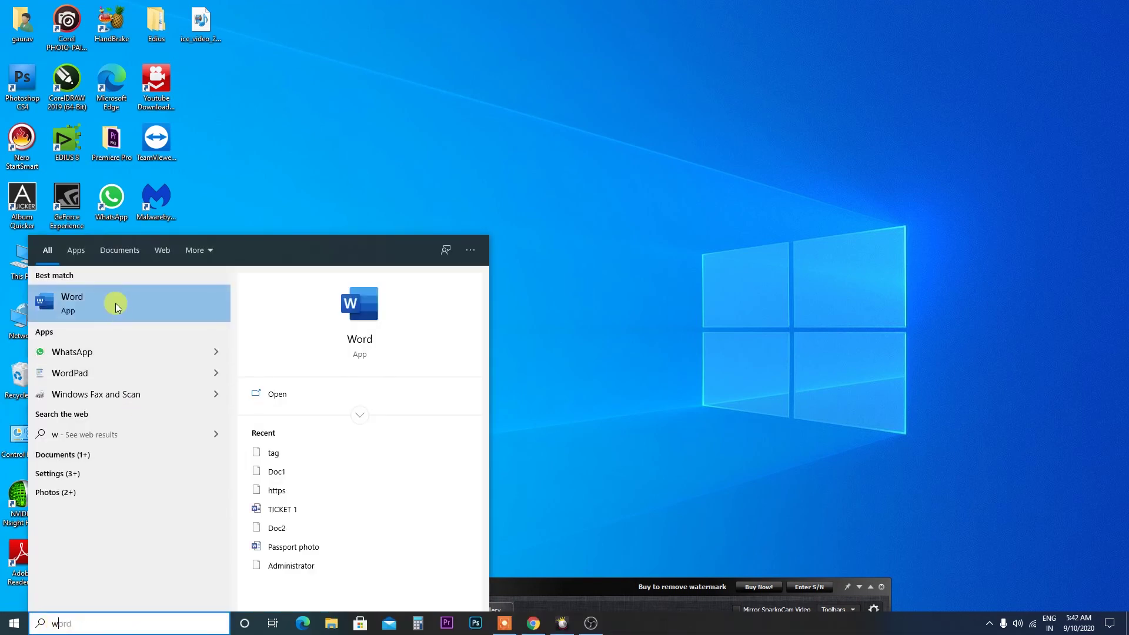
pyautogui.click(115, 301)
pyautogui.click(554, 199)
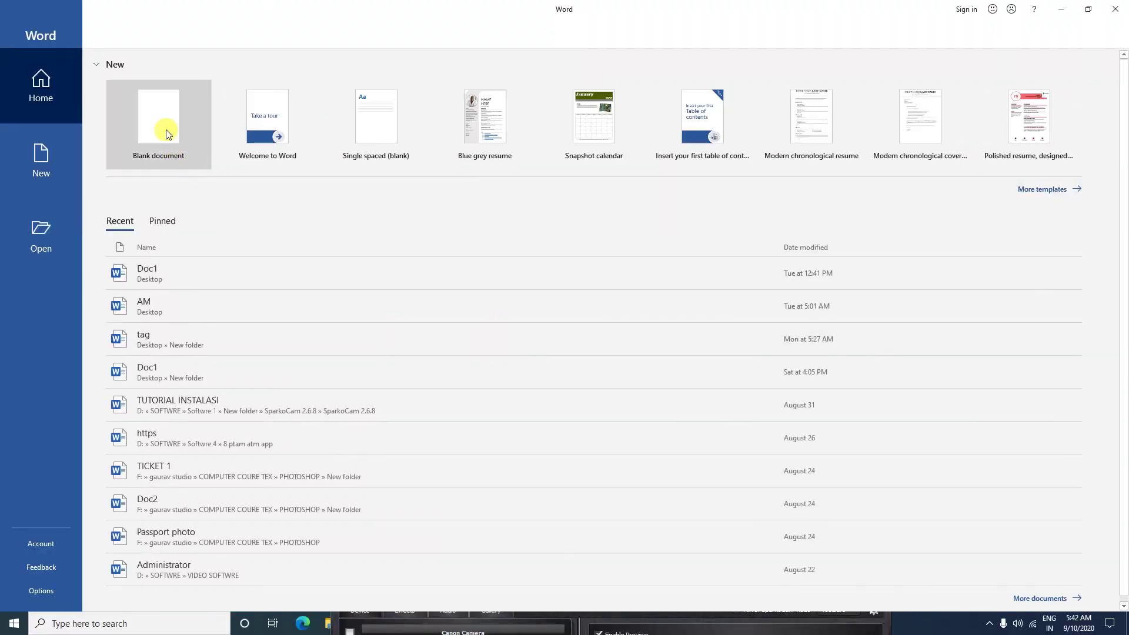
pyautogui.click(166, 134)
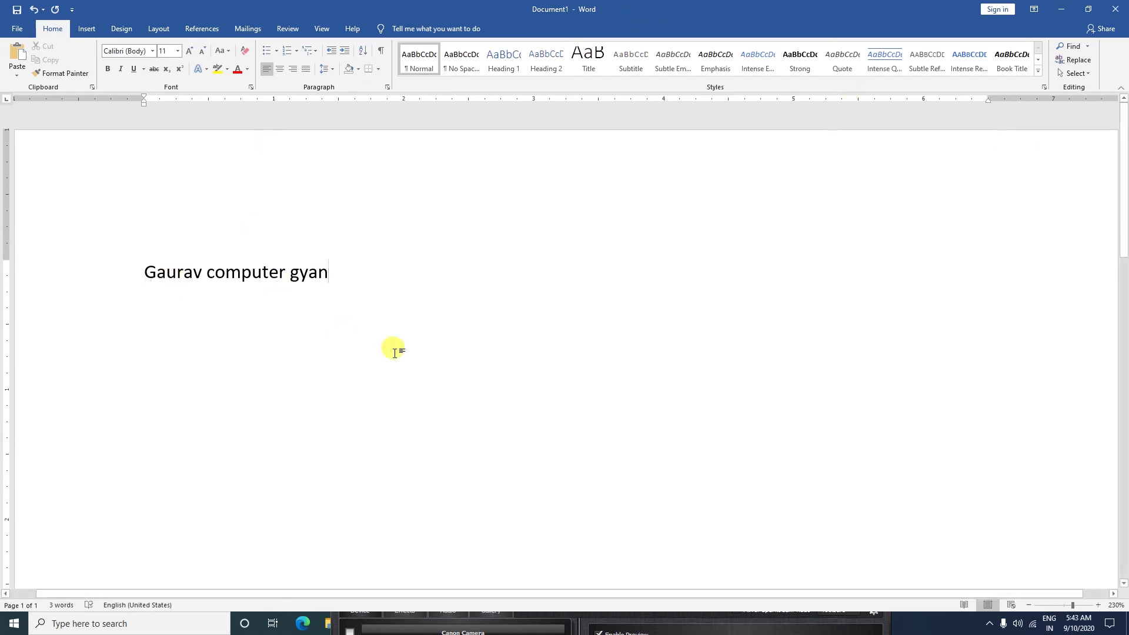
# Minimize Word, bring the SparkoCam window back up, and return to OBS Studio to stop the recording.
pyautogui.click(1063, 9)
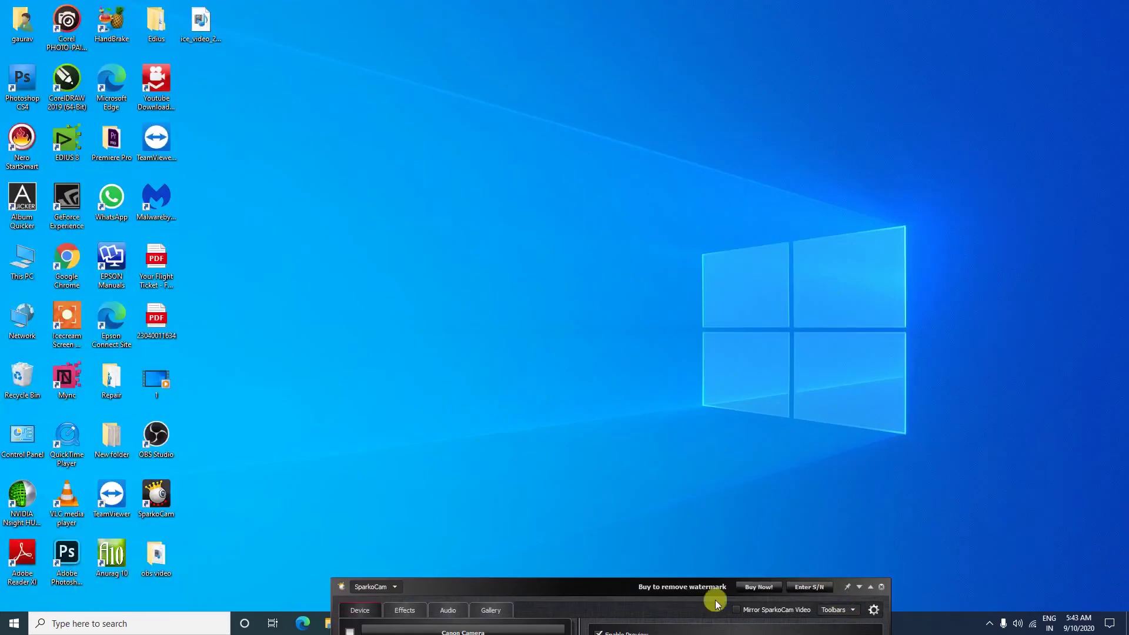
pyautogui.moveTo(609, 595); pyautogui.dragTo(815, 576)
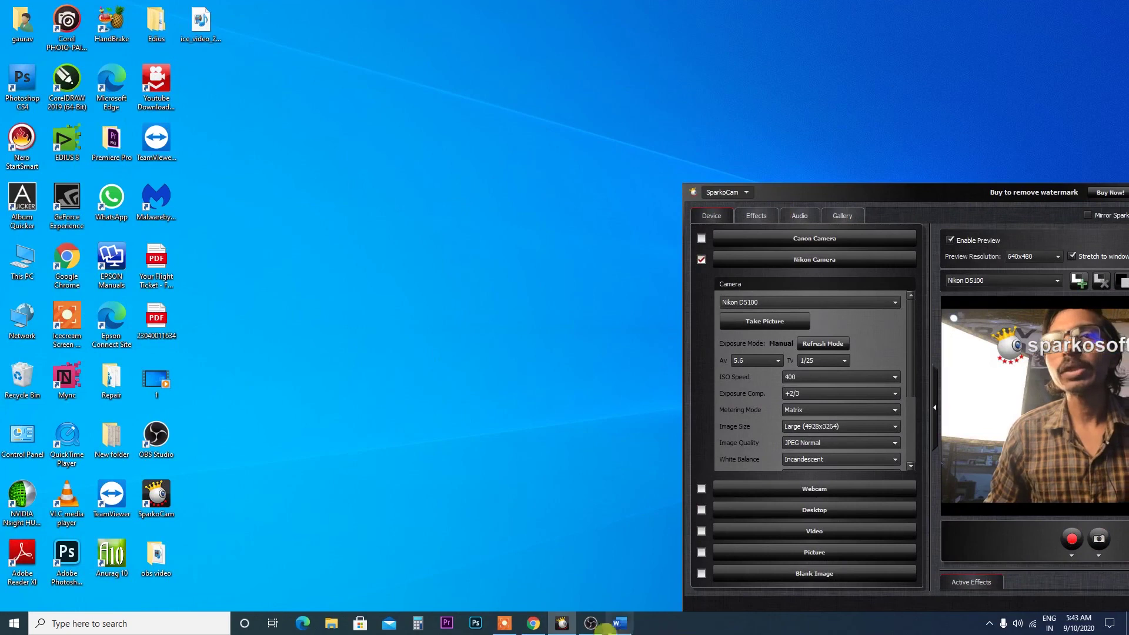
pyautogui.click(589, 623)
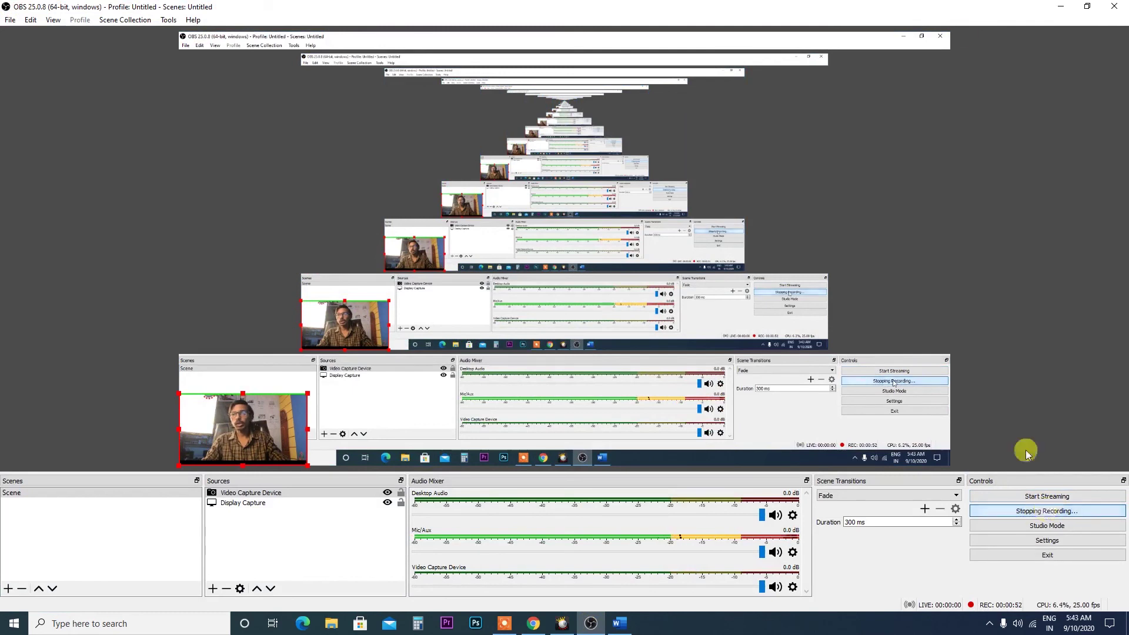
# Minimize OBS Studio and the SparkoCam window to clear the desktop.
pyautogui.click(1060, 7)
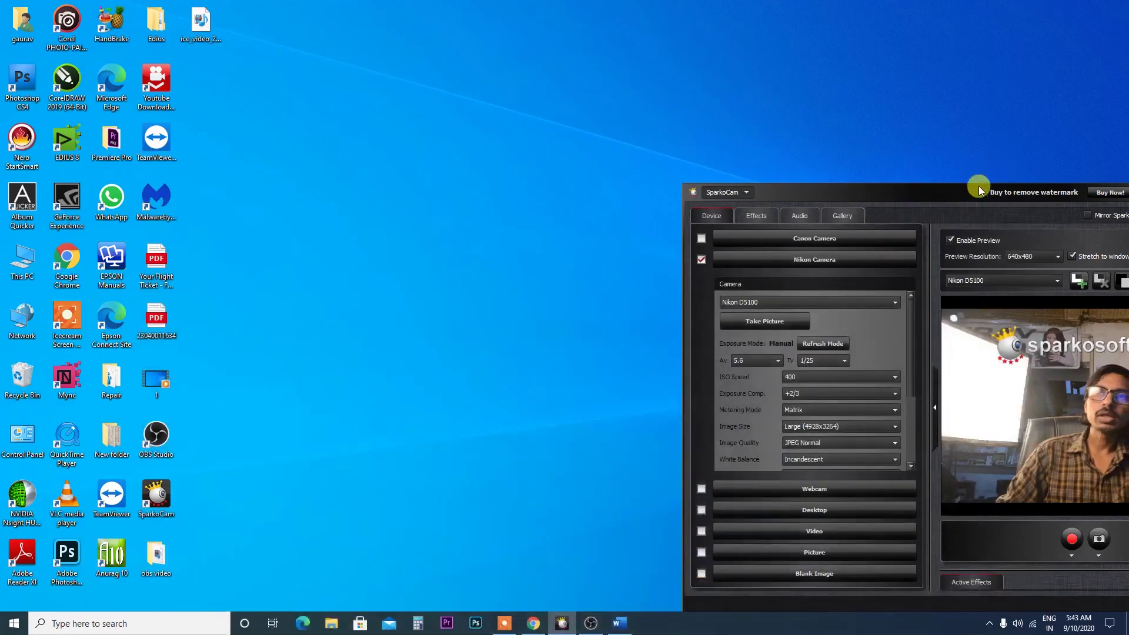
pyautogui.moveTo(930, 193); pyautogui.dragTo(768, 196)
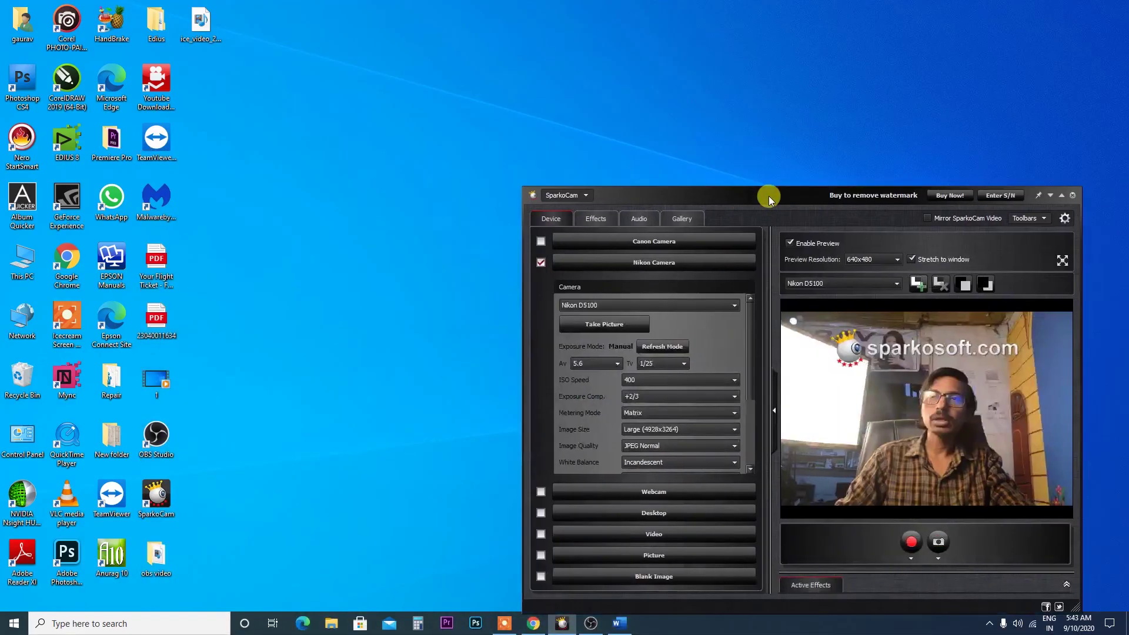
pyautogui.click(1051, 196)
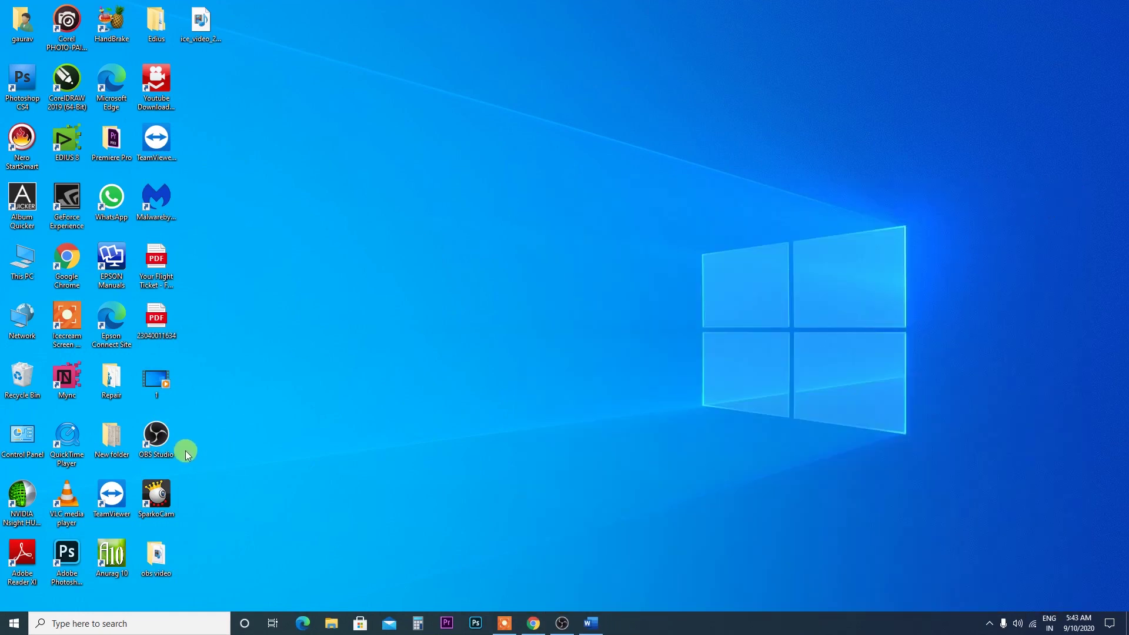
# Play the recording from the desktop's obs video folder in VLC media player, pause it, and close the player and folder.
pyautogui.doubleClick(160, 563)
pyautogui.click(154, 87)
pyautogui.rightClick(162, 94)
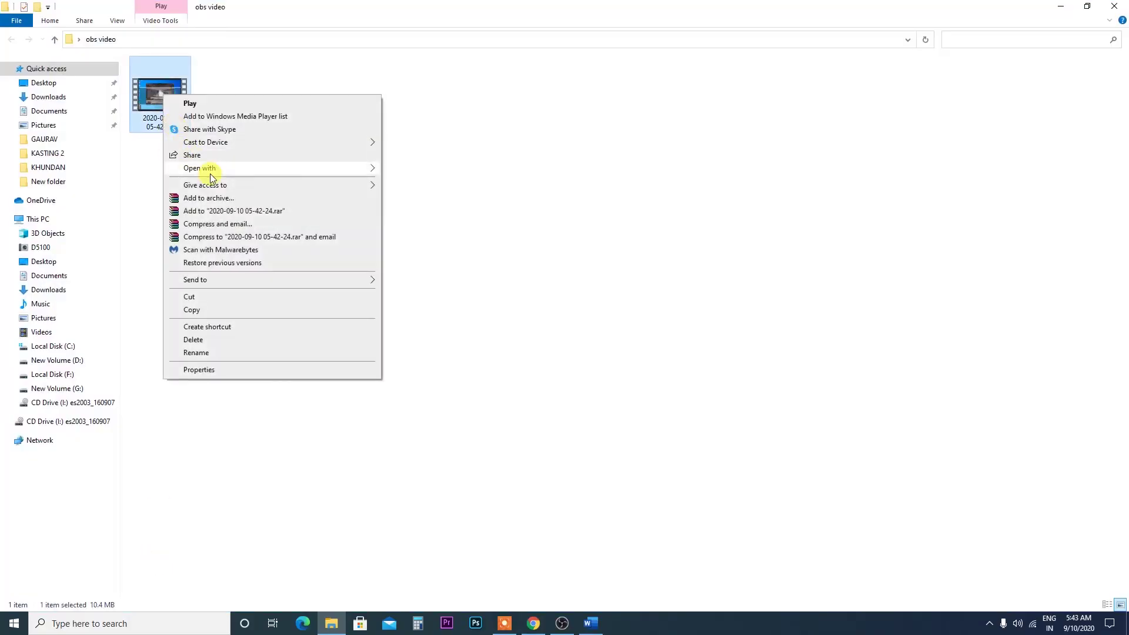
pyautogui.moveTo(210, 170)
pyautogui.click(437, 210)
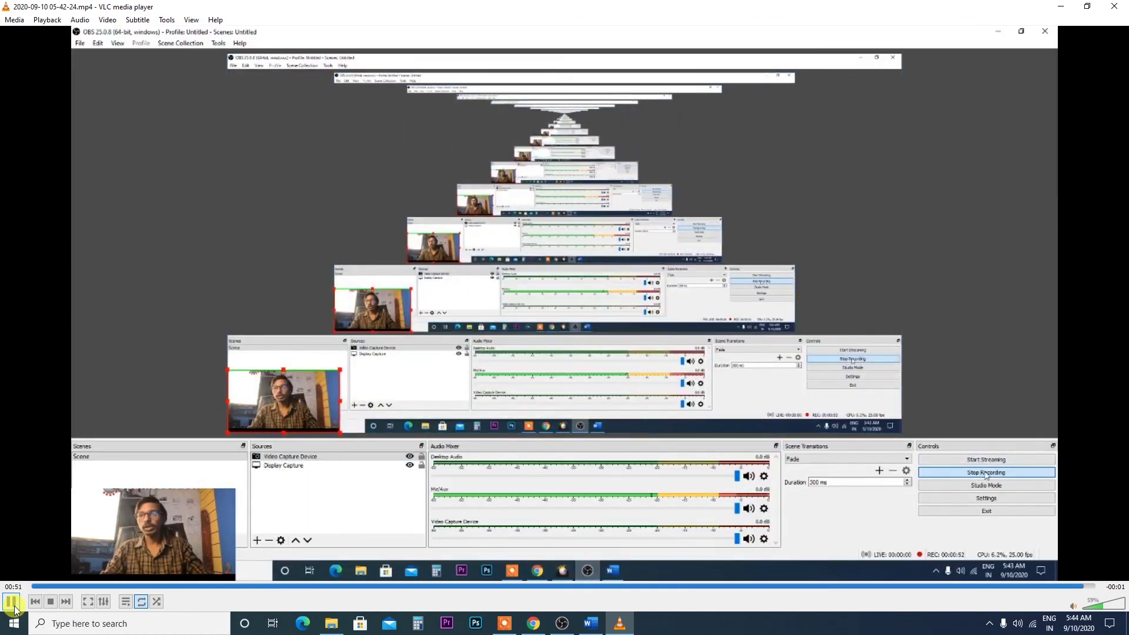
pyautogui.click(11, 602)
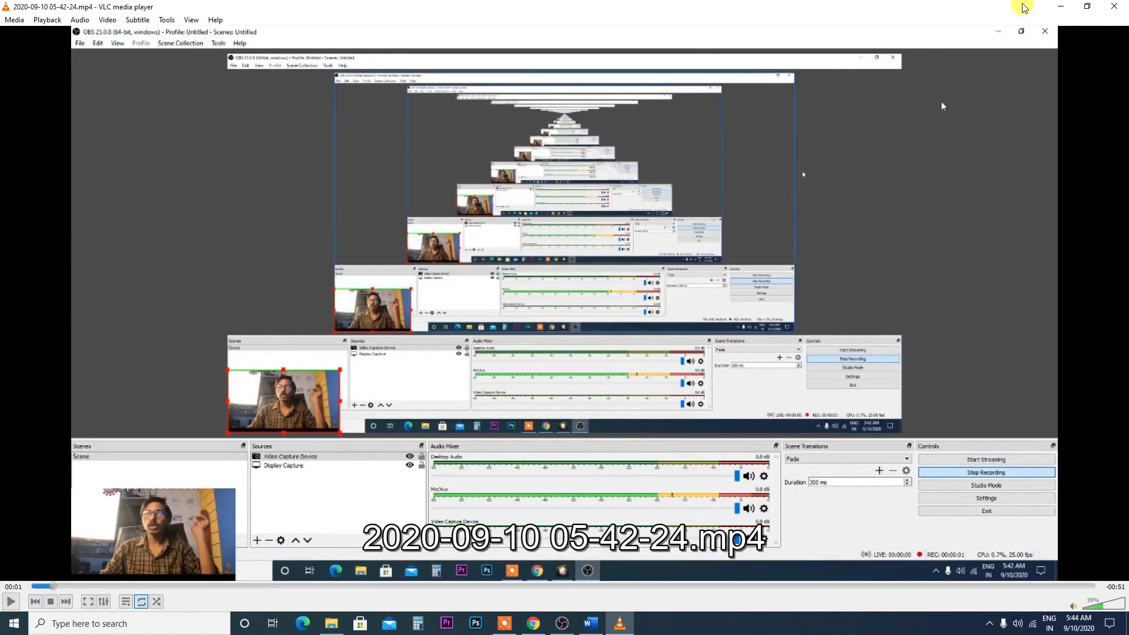
pyautogui.hotkey('ctrl', 'q')
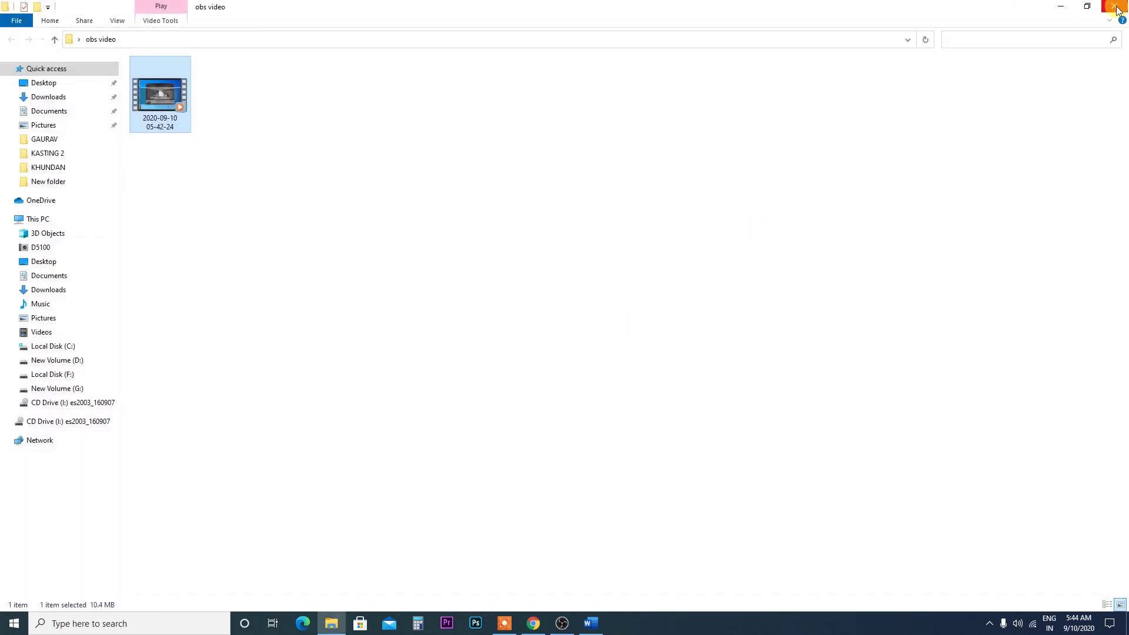
pyautogui.click(1115, 7)
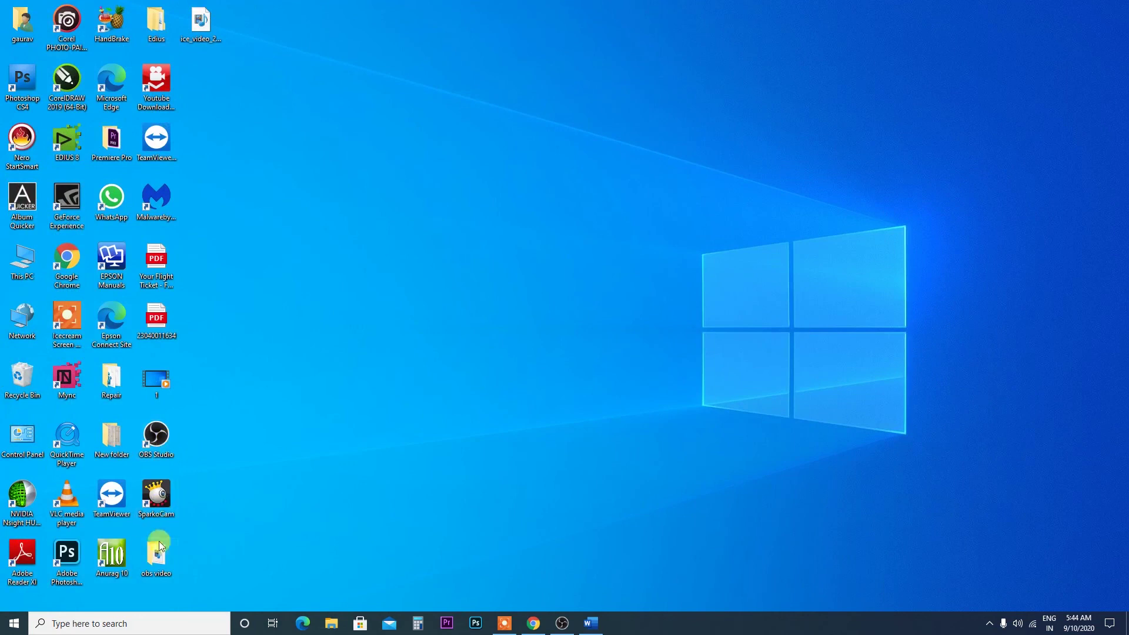